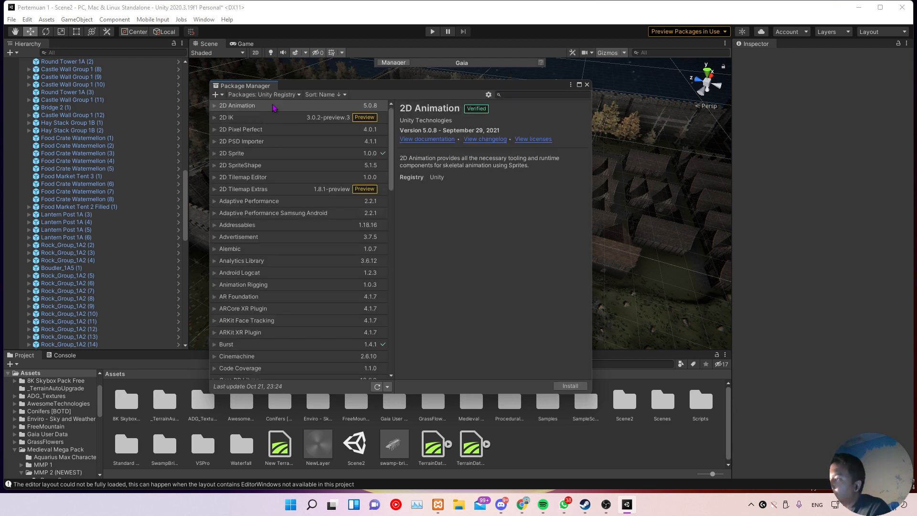
# Step: Check the installed version of the Jobs package in the Package Manager, then close the manager
pyautogui.moveTo(390, 186); pyautogui.dragTo(383, 281)
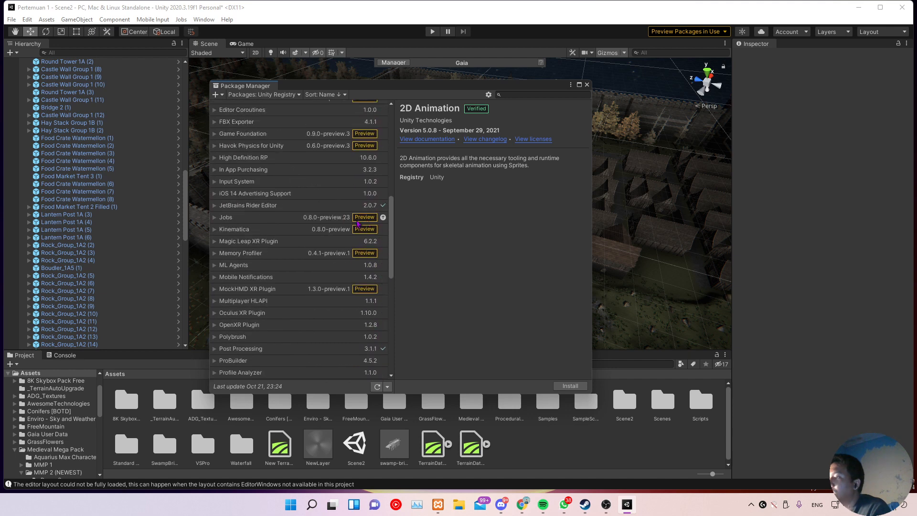
pyautogui.click(215, 217)
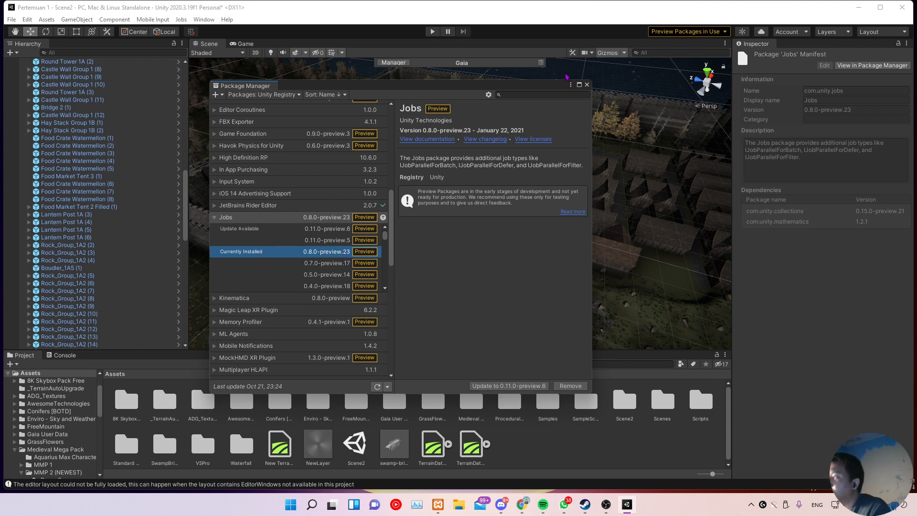
pyautogui.click(586, 84)
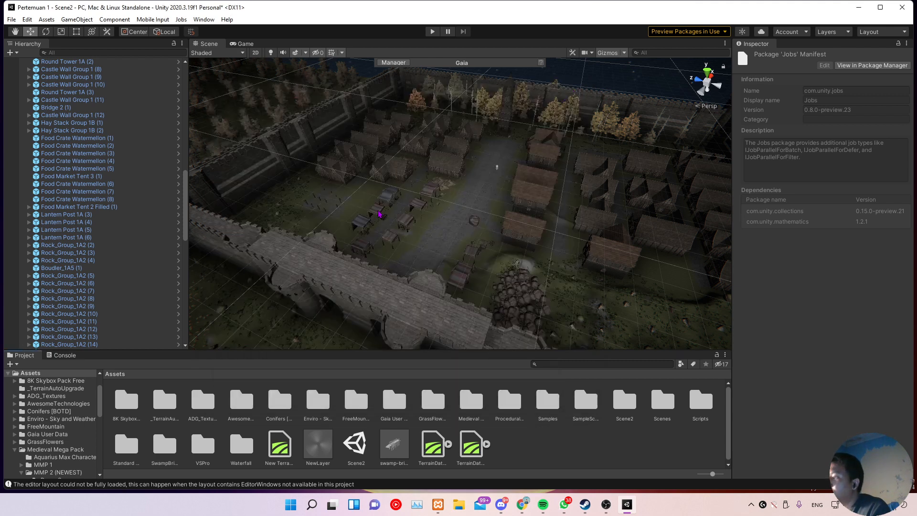
# Step: Survey the castle village in the scene and review the Awesome Technologies commands
pyautogui.scroll(5, 380, 205)
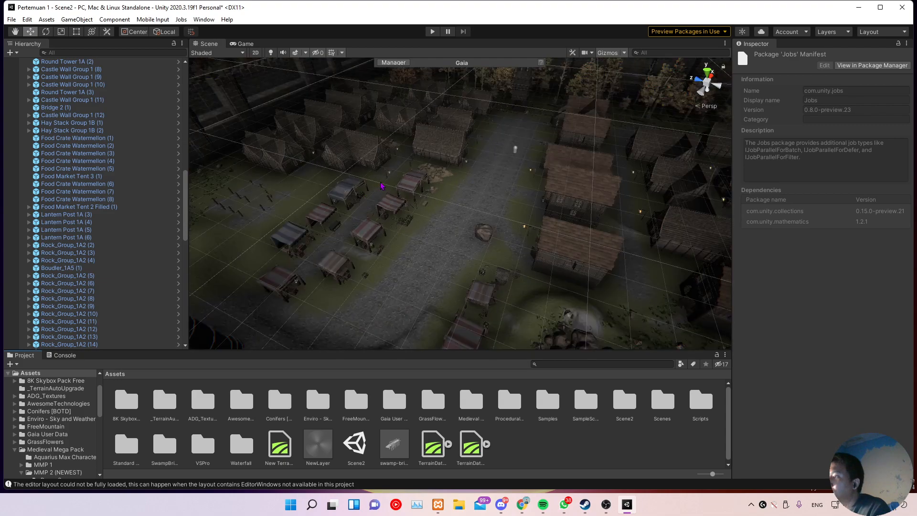
pyautogui.moveTo(381, 186); pyautogui.dragTo(226, 167, button='right')
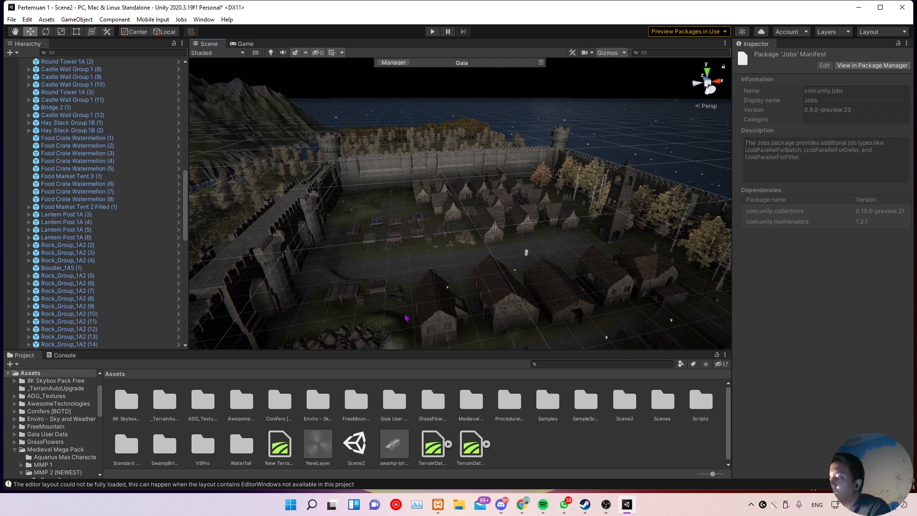
pyautogui.click(214, 21)
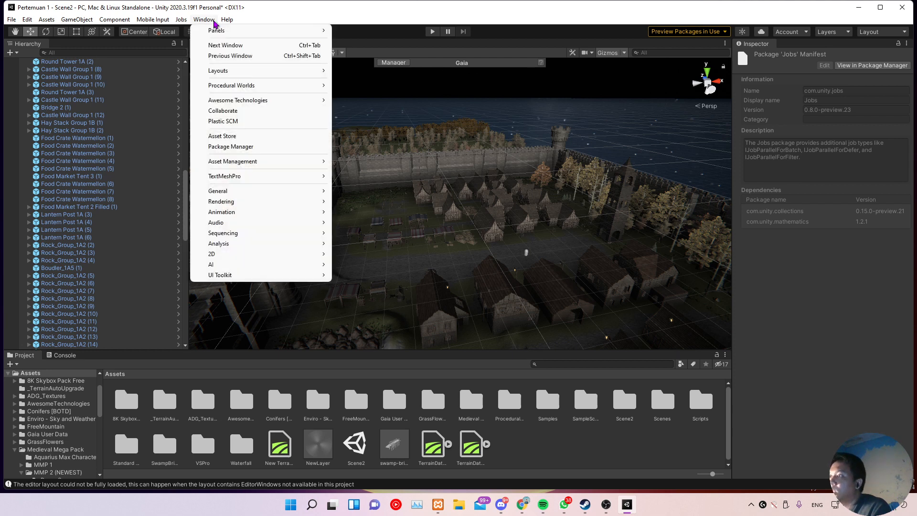
pyautogui.moveTo(297, 103)
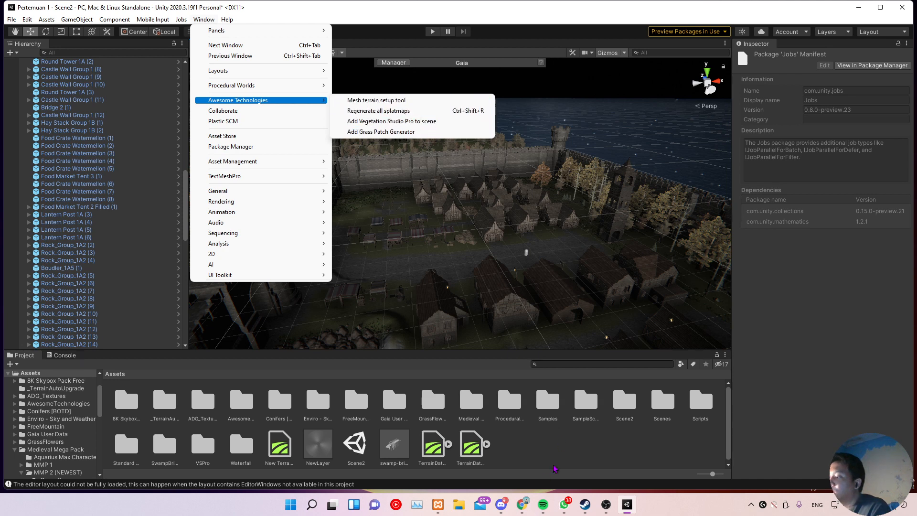
pyautogui.click(543, 473)
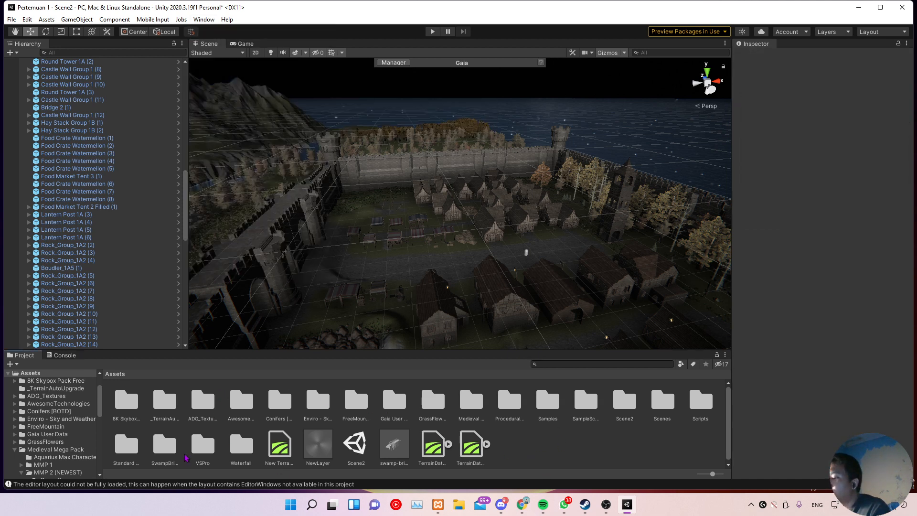
# Step: Open the VSPro folder in the project's assets
pyautogui.click(203, 447)
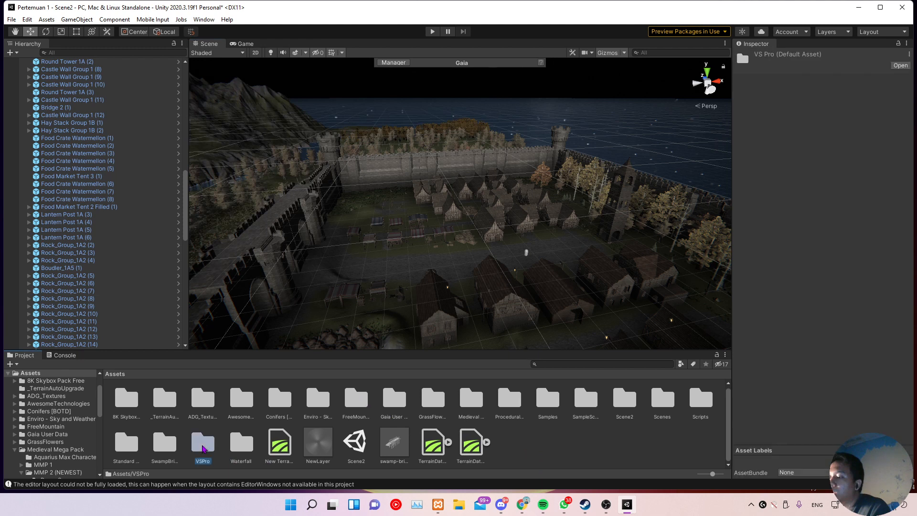
pyautogui.click(219, 432)
pyautogui.click(208, 445)
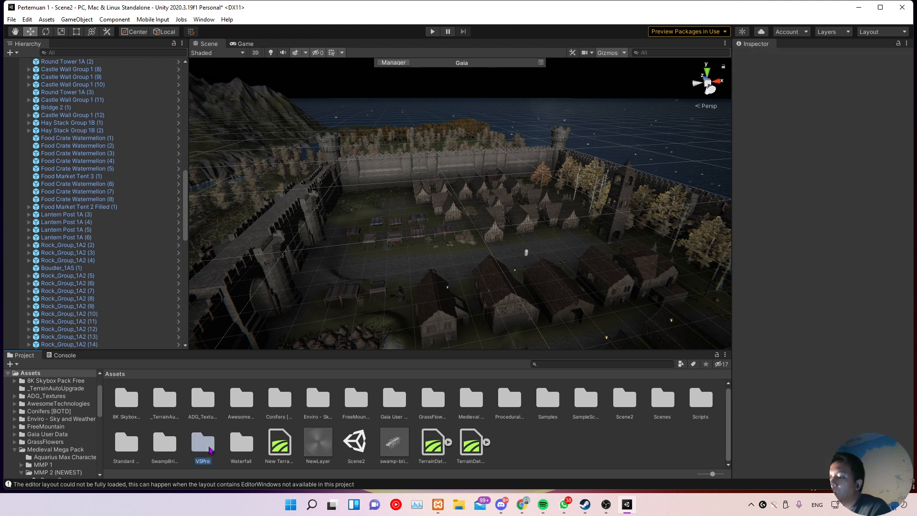
pyautogui.doubleClick(202, 446)
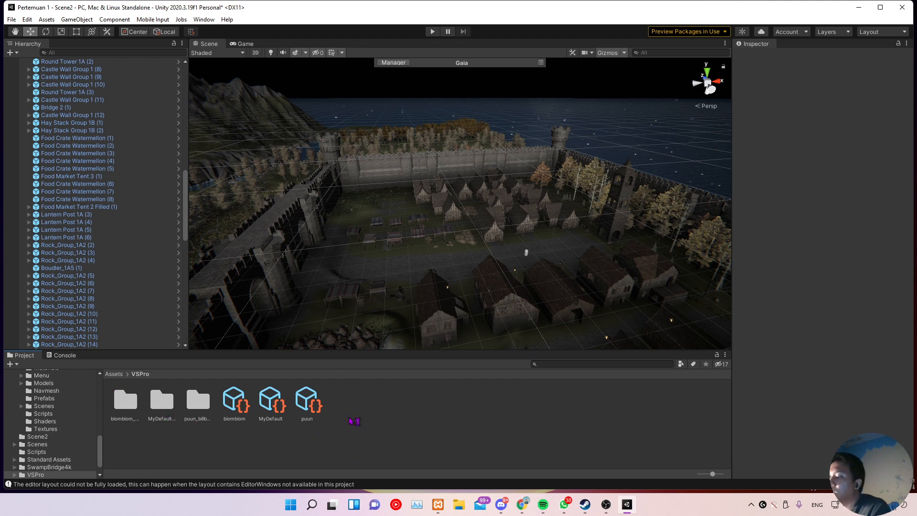
# Step: Review the asset creation options for an Awesome Technologies VegetationPackagePro in the VSPro folder without creating one
pyautogui.click(205, 19)
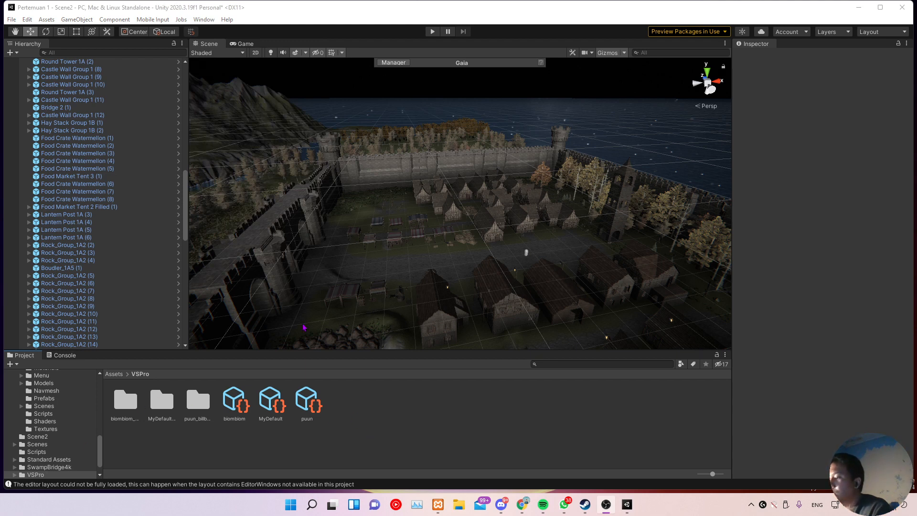
pyautogui.rightClick(360, 399)
pyautogui.click(382, 410)
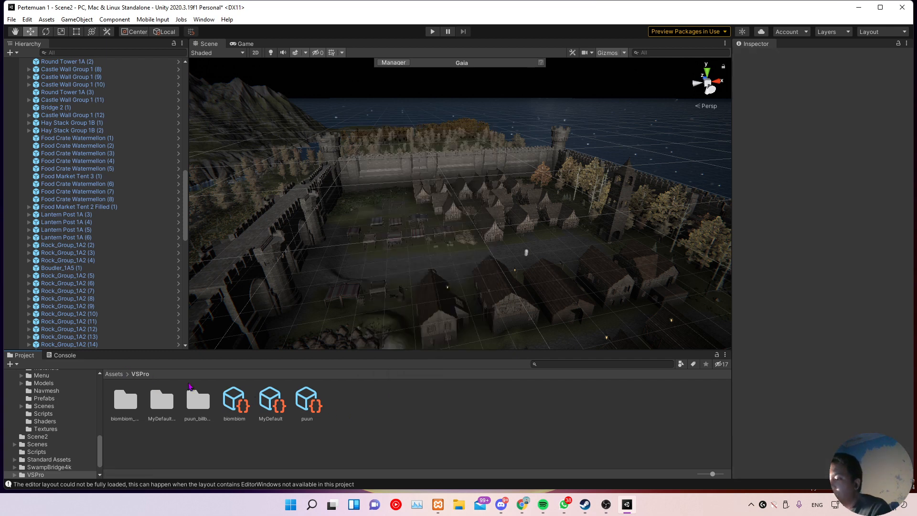
pyautogui.rightClick(390, 404)
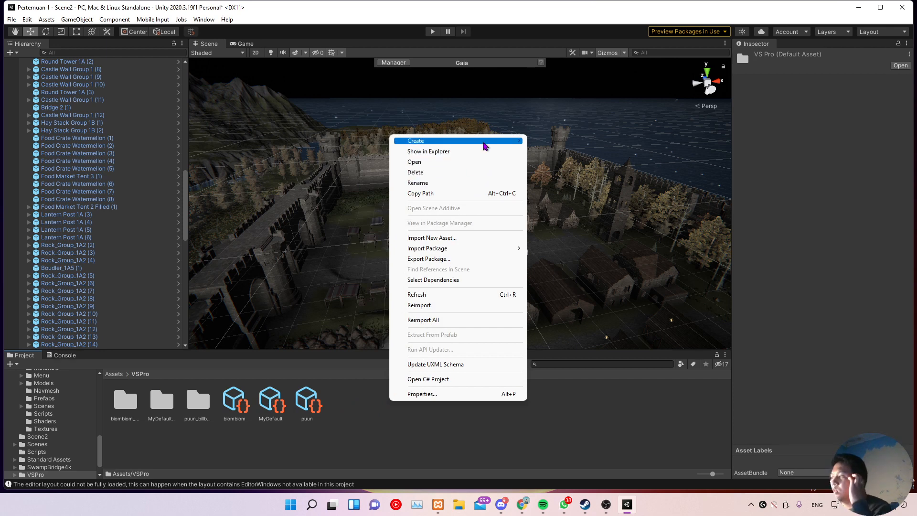
pyautogui.moveTo(485, 145)
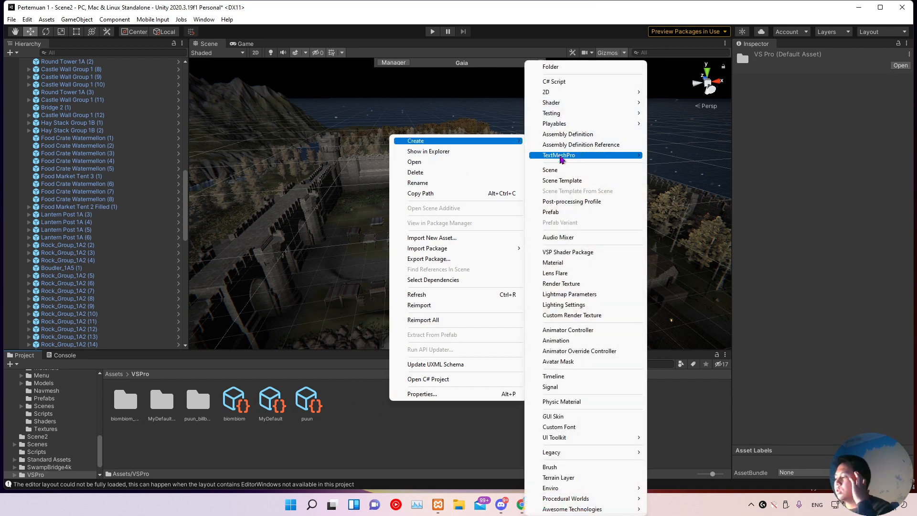
pyautogui.moveTo(620, 509)
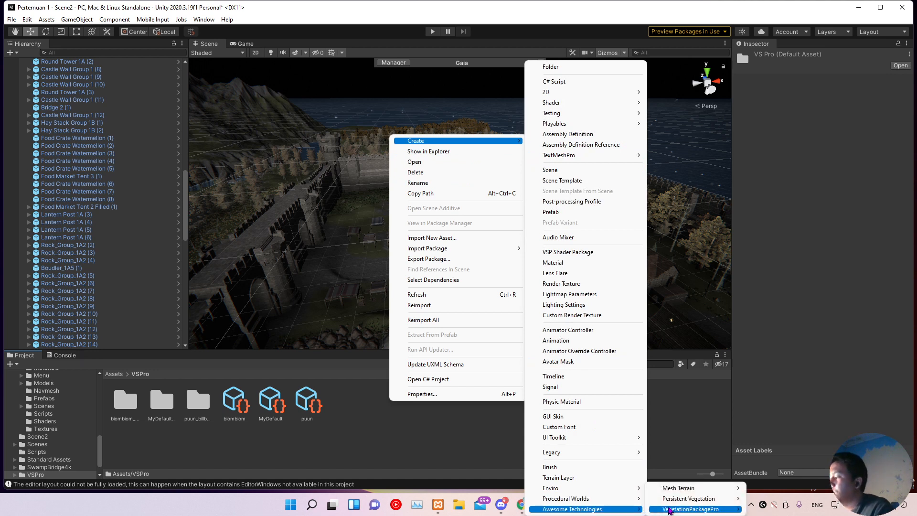
pyautogui.moveTo(666, 509)
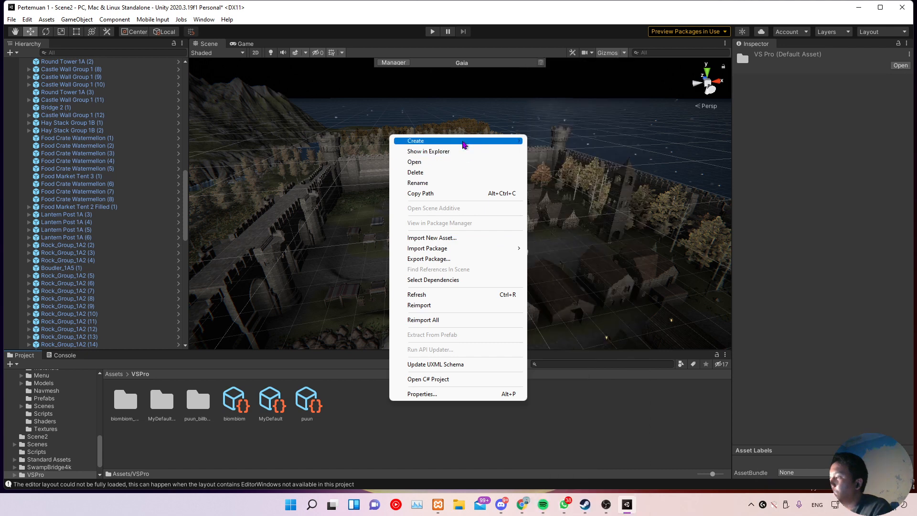
pyautogui.click(403, 454)
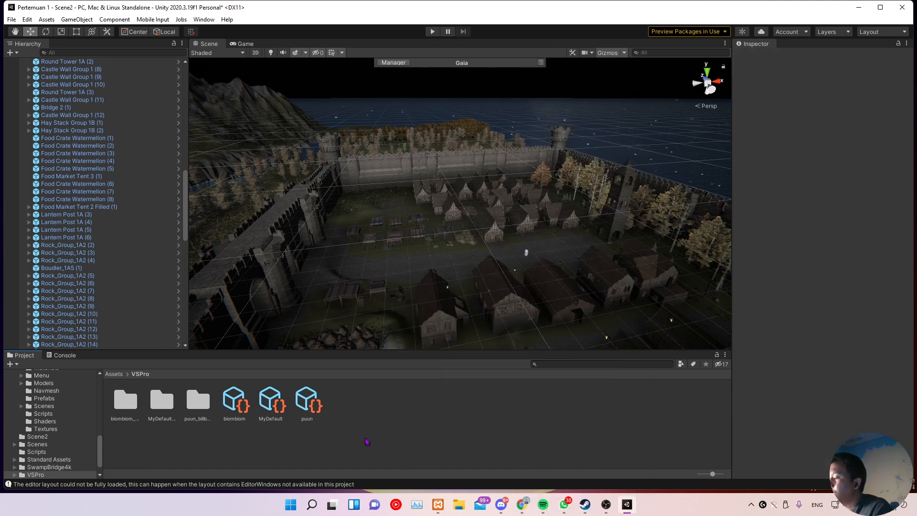
# Step: Inspect the biome and terrain texture settings of the MyDefault vegetation package
pyautogui.click(268, 412)
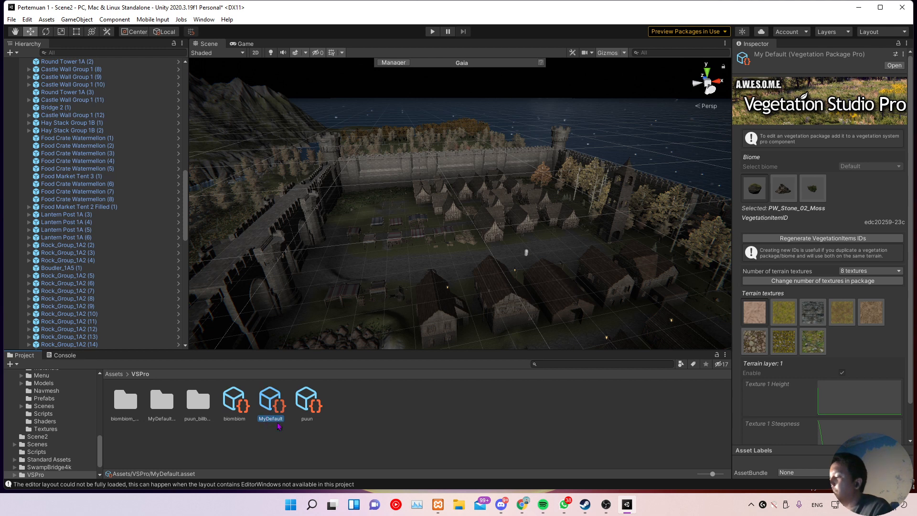
pyautogui.click(286, 444)
pyautogui.click(266, 401)
pyautogui.click(279, 438)
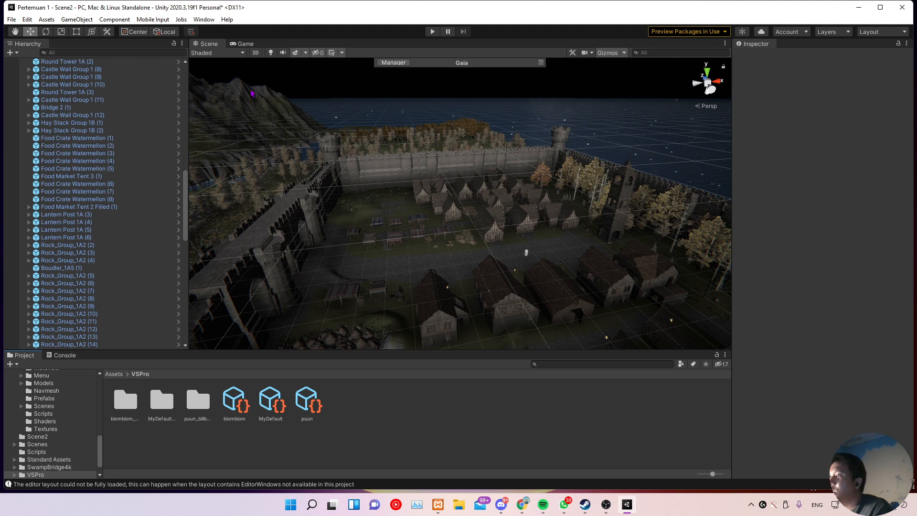
# Step: Locate the Awesome Technologies command that adds Vegetation Studio Pro to the scene
pyautogui.click(205, 20)
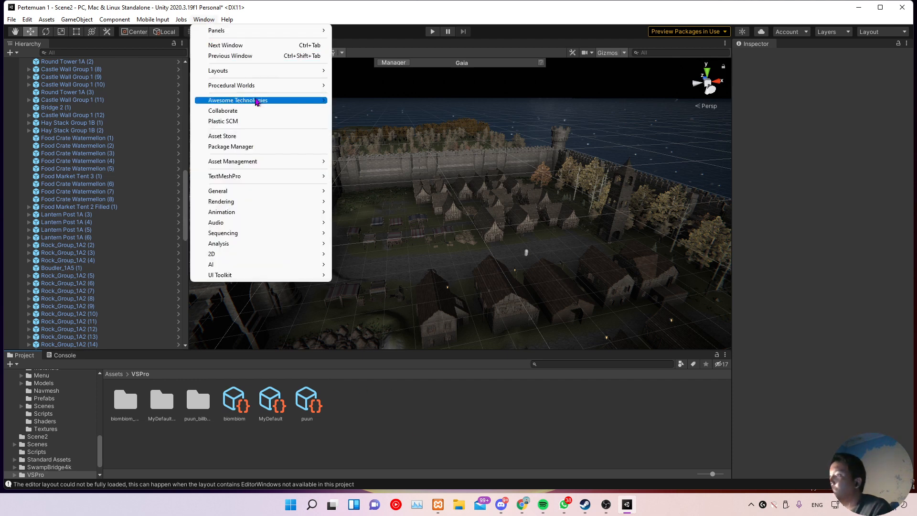
pyautogui.moveTo(307, 106)
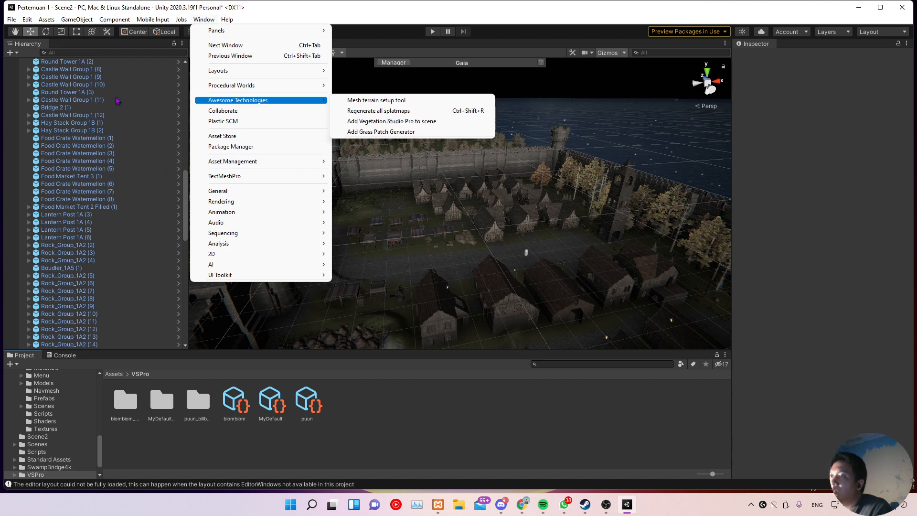
pyautogui.click(100, 53)
# Step: Show the general settings of the VegetationSystemPro object under VegetationStudioPro, including its sea level
pyautogui.scroll(-15, 115, 187)
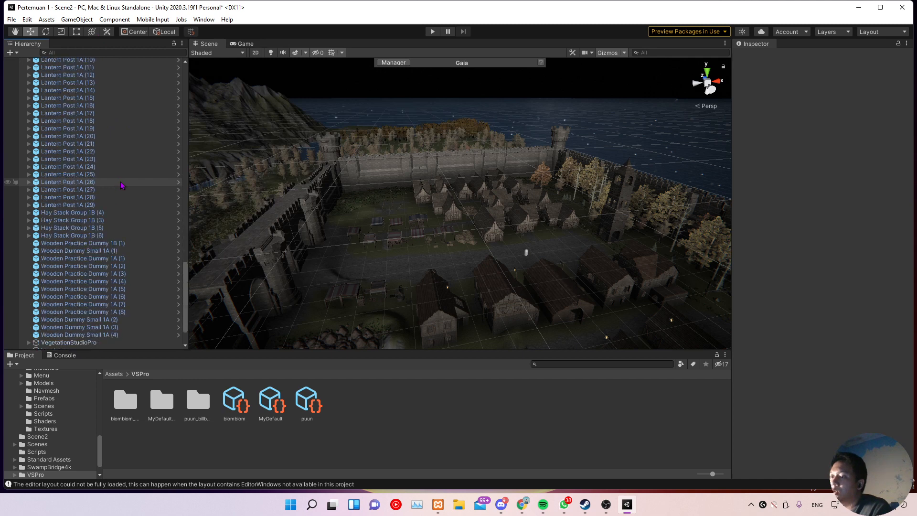
pyautogui.click(29, 300)
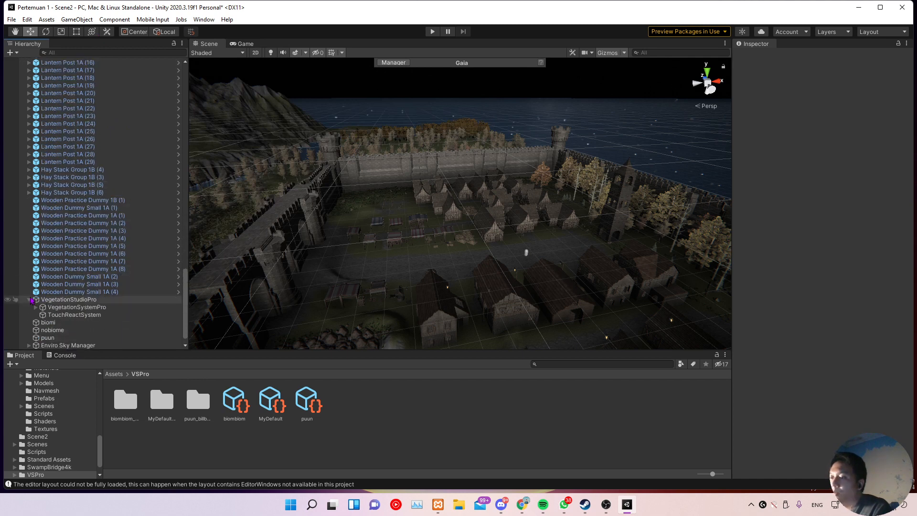
pyautogui.click(99, 308)
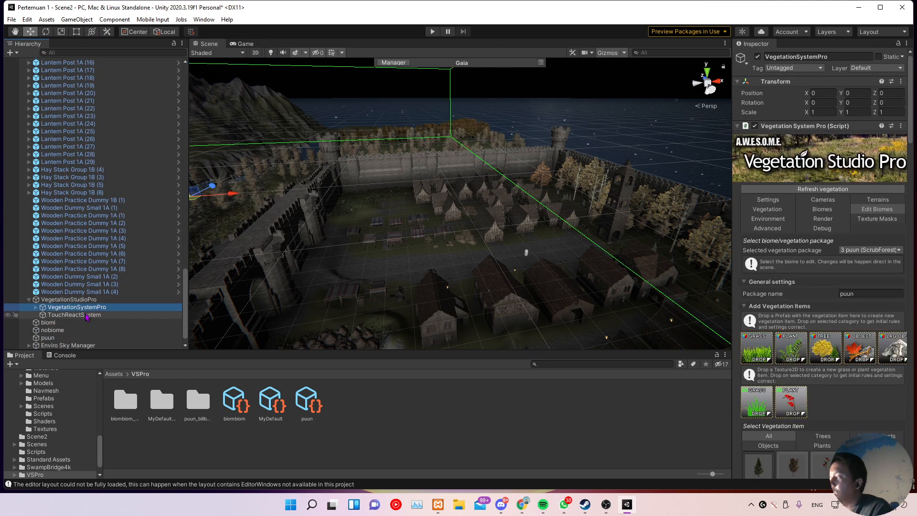
pyautogui.click(764, 200)
pyautogui.click(842, 269)
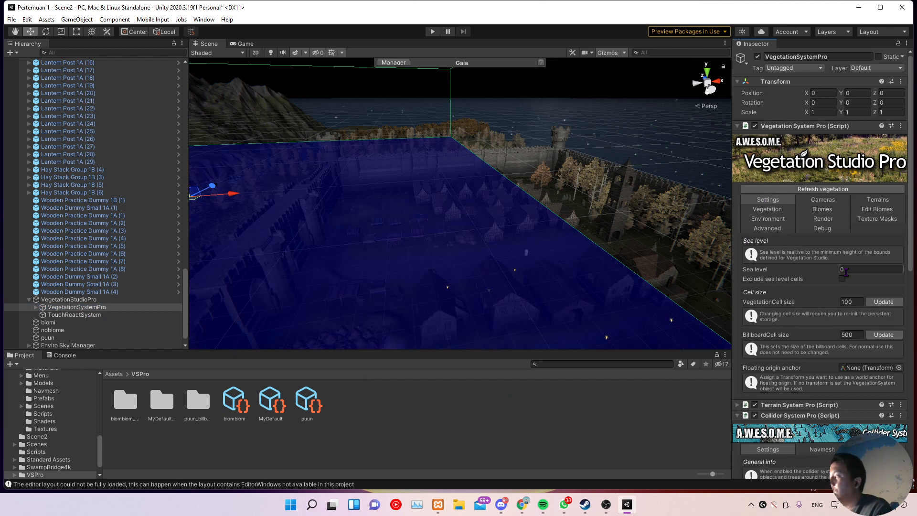
# Step: Select the water surface and examine the river and forest outside the castle walls
pyautogui.click(476, 141)
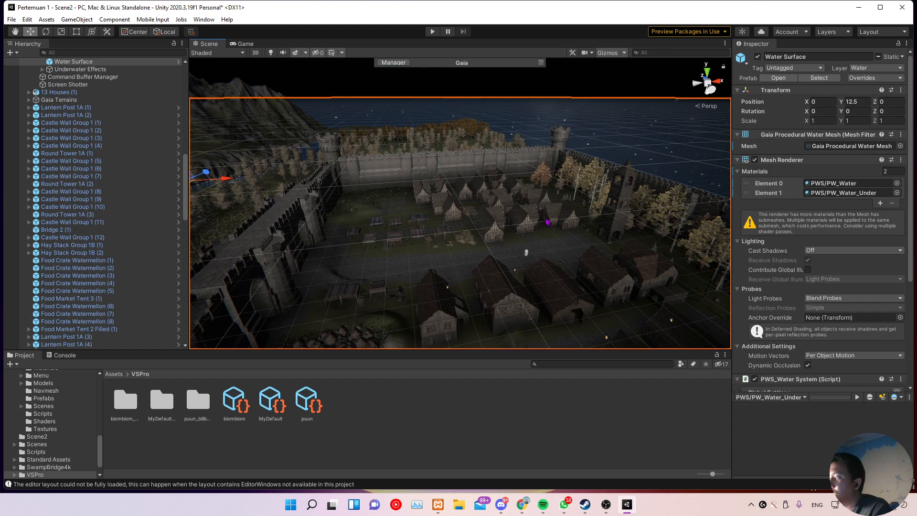
pyautogui.moveTo(444, 232); pyautogui.dragTo(511, 236, button='middle')
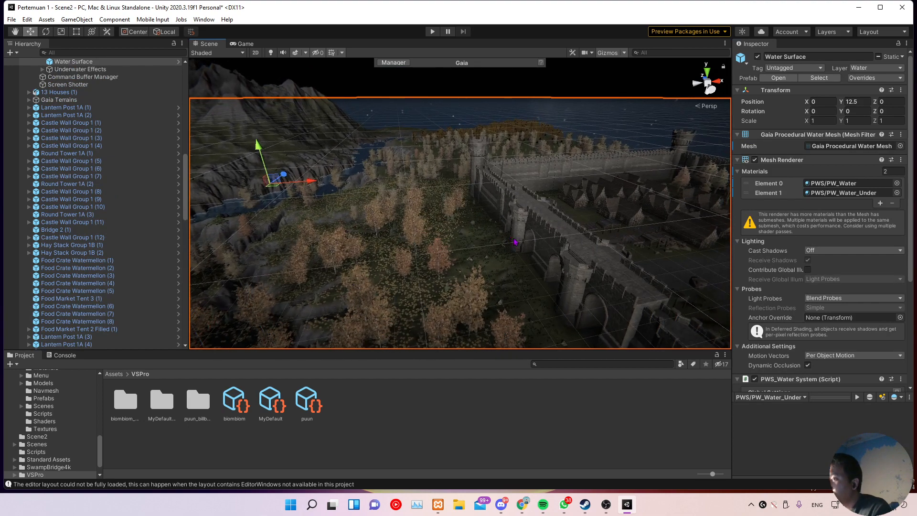
pyautogui.scroll(8, 186, 195)
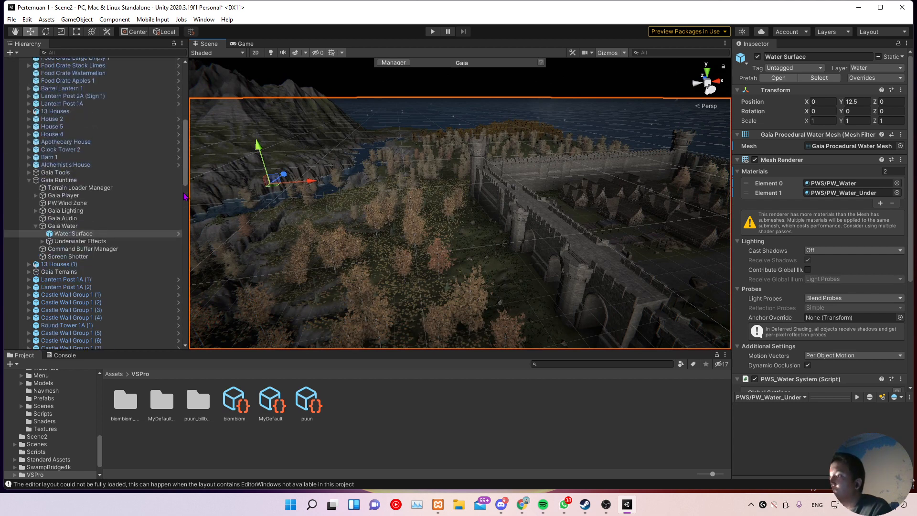
pyautogui.scroll(9, 186, 195)
pyautogui.scroll(3, 185, 197)
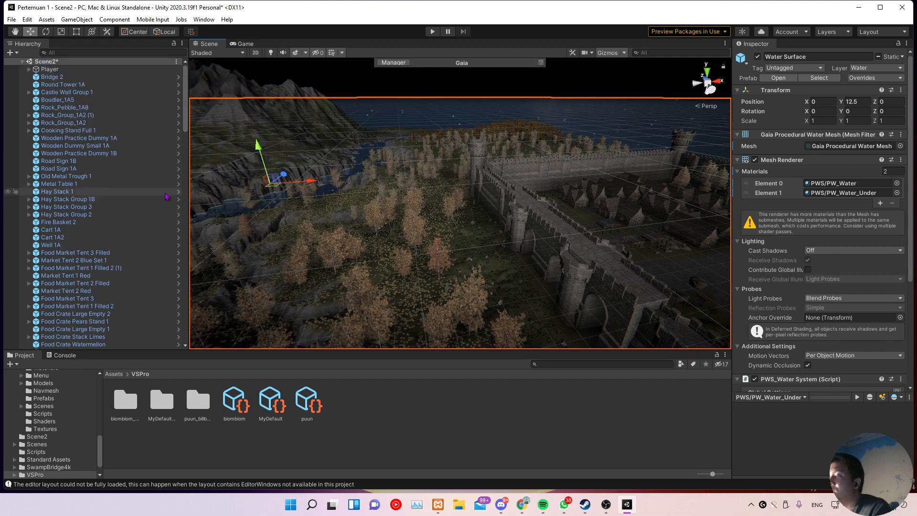
pyautogui.moveTo(353, 256); pyautogui.dragTo(405, 243, button='middle')
# Step: Check the sea level in the settings of the Stamper under Gaia Tools
pyautogui.scroll(-10, 94, 210)
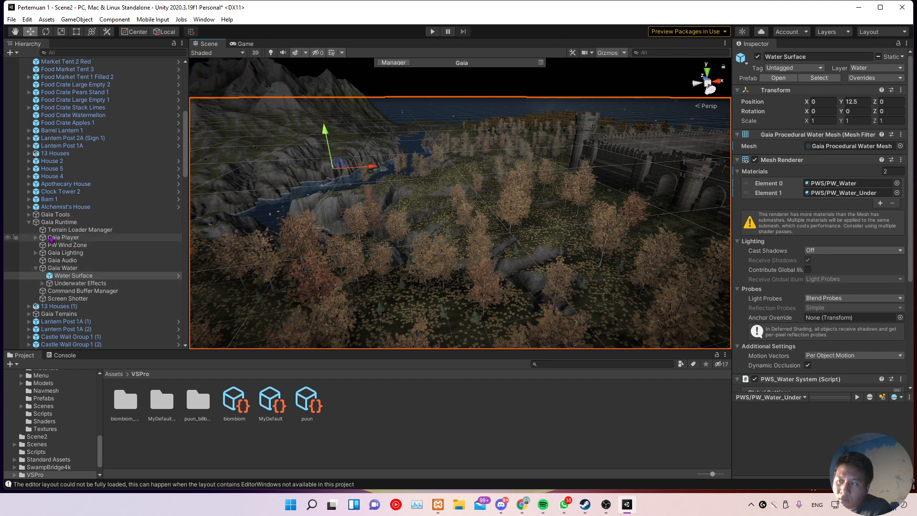
pyautogui.scroll(-1, 86, 271)
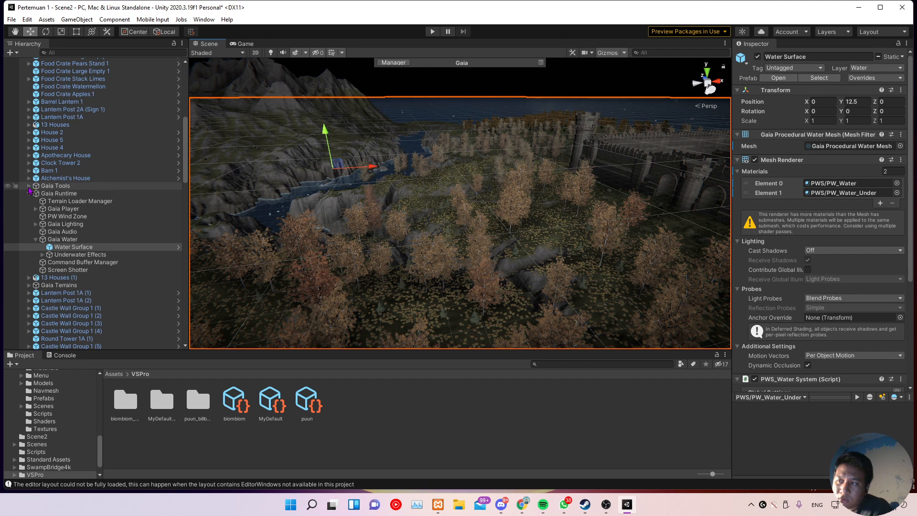
pyautogui.click(29, 185)
pyautogui.click(59, 209)
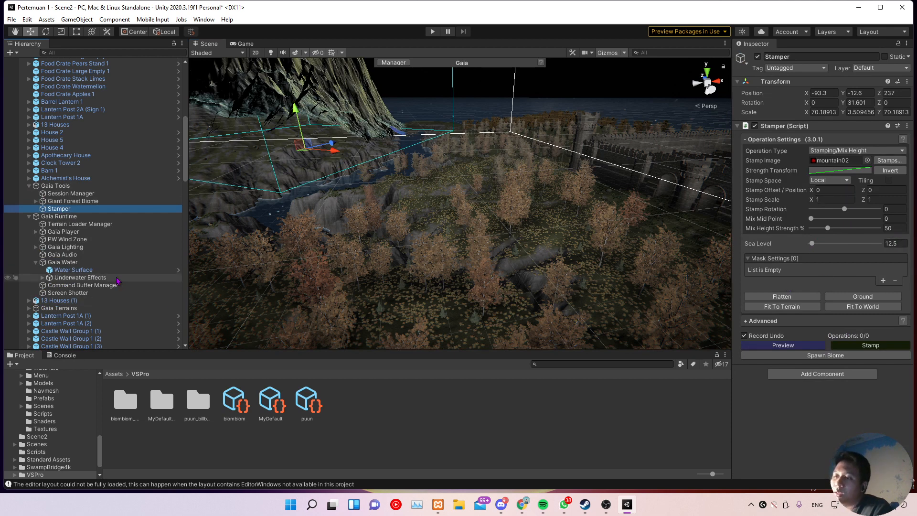
# Step: Set the sea level of the VegetationSystemPro object to 12.5
pyautogui.scroll(-20, 107, 305)
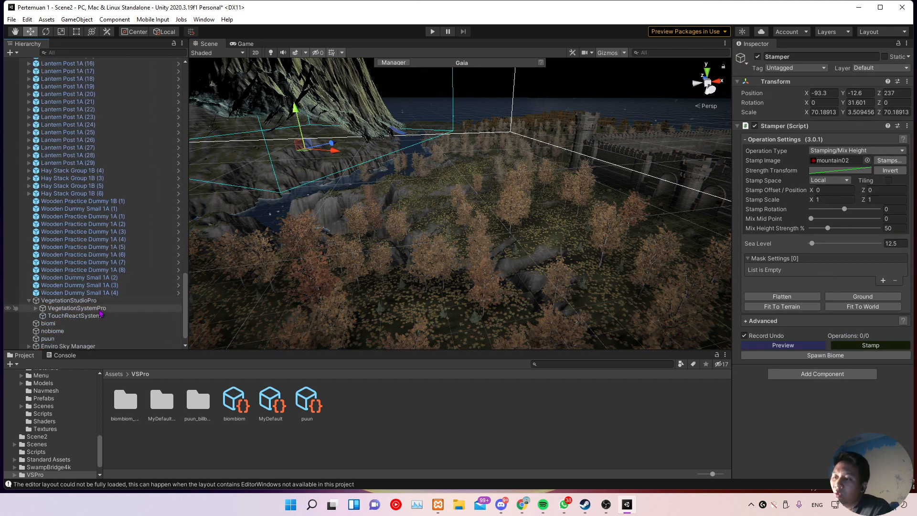
pyautogui.click(100, 308)
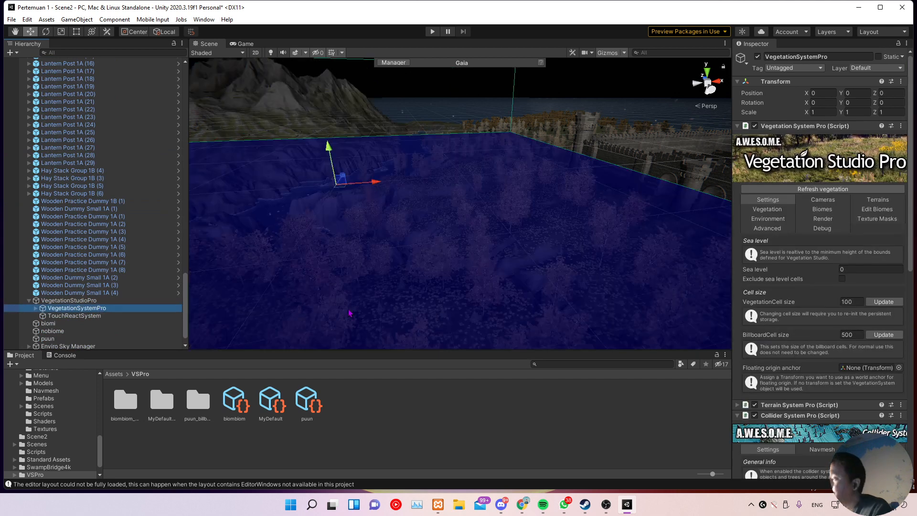
pyautogui.click(859, 269)
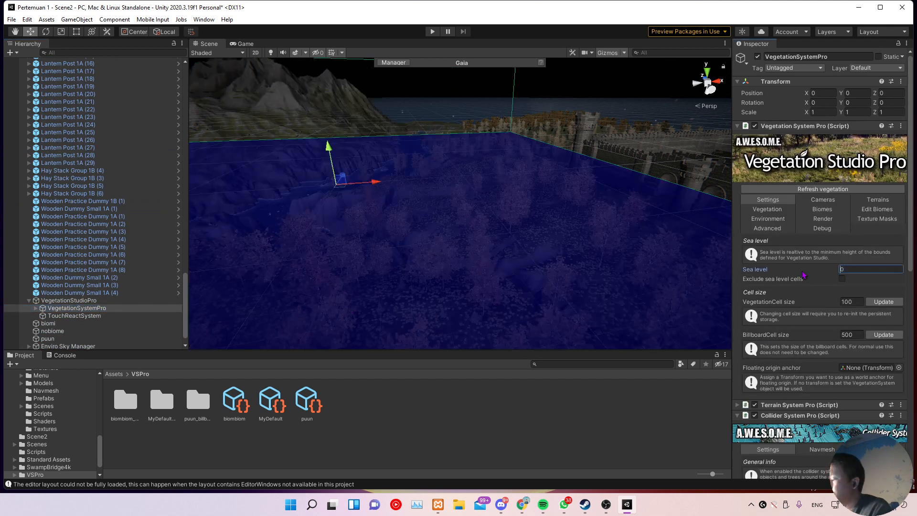
pyautogui.write('12.5')
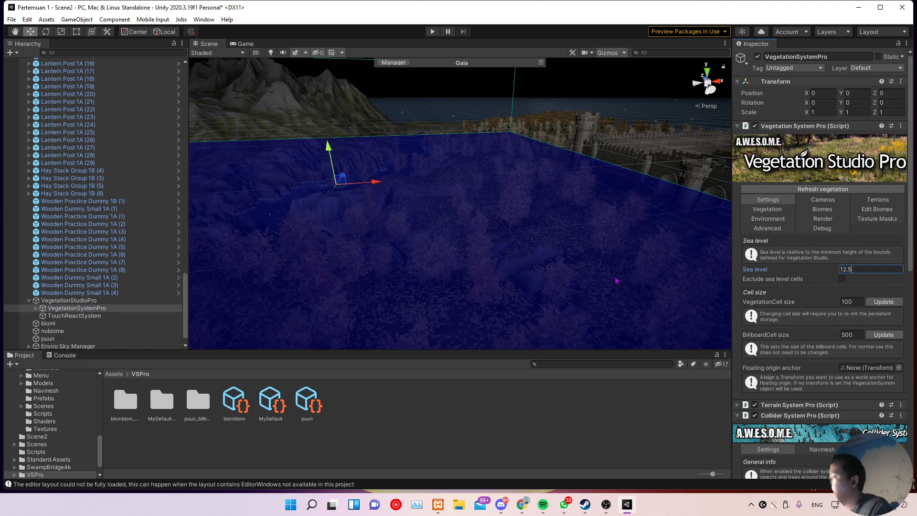
pyautogui.click(865, 276)
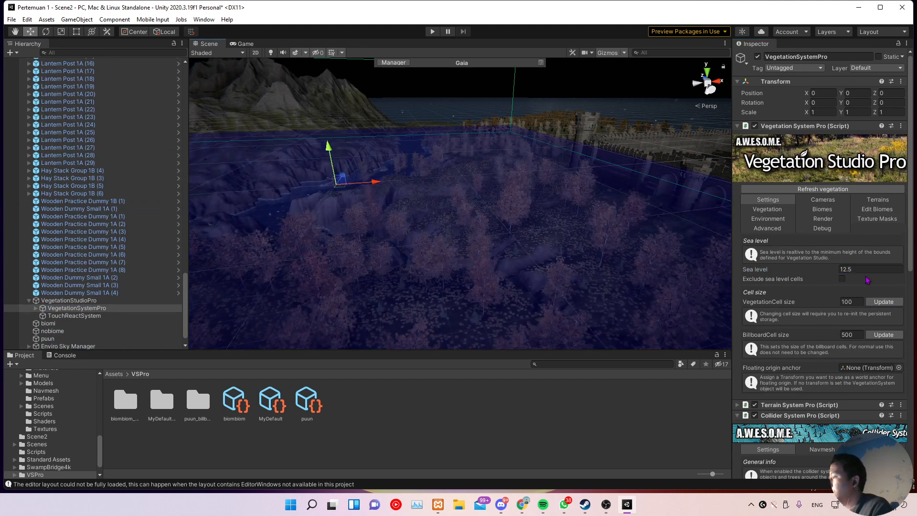
# Step: Review the vegetation packages assigned in VegetationSystemPro's biome settings and the biome types available for the MyDefault package
pyautogui.click(519, 185)
pyautogui.moveTo(519, 185); pyautogui.dragTo(507, 226, button='middle')
pyautogui.moveTo(508, 225)
pyautogui.keyDown('alt'); pyautogui.mouseDown()
pyautogui.moveTo(359, 262)
pyautogui.moveTo(369, 247)
pyautogui.moveTo(475, 231)
pyautogui.moveTo(510, 210)
pyautogui.mouseUp(); pyautogui.keyUp('alt')
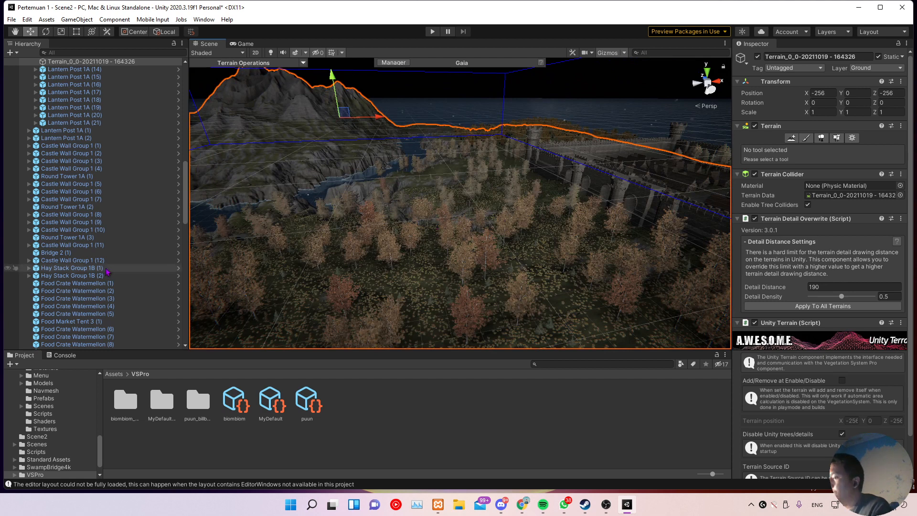
pyautogui.scroll(-20, 93, 287)
pyautogui.click(93, 294)
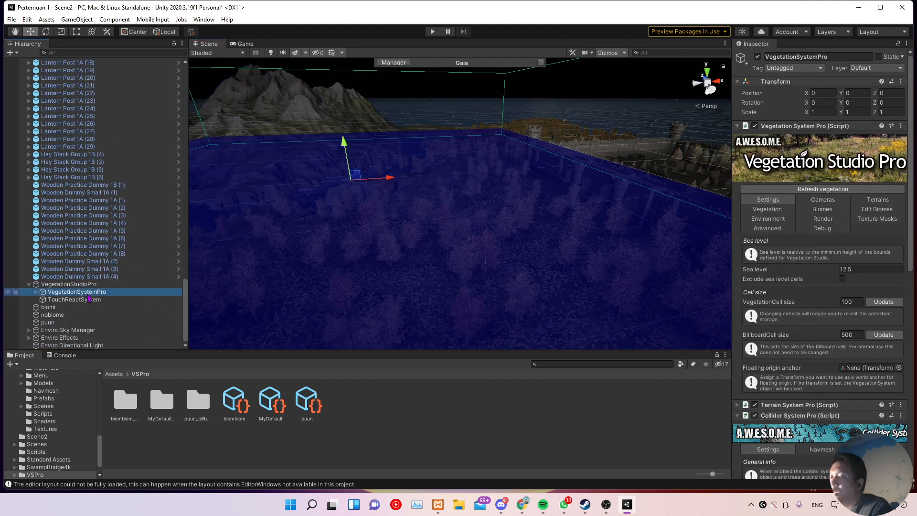
pyautogui.click(817, 210)
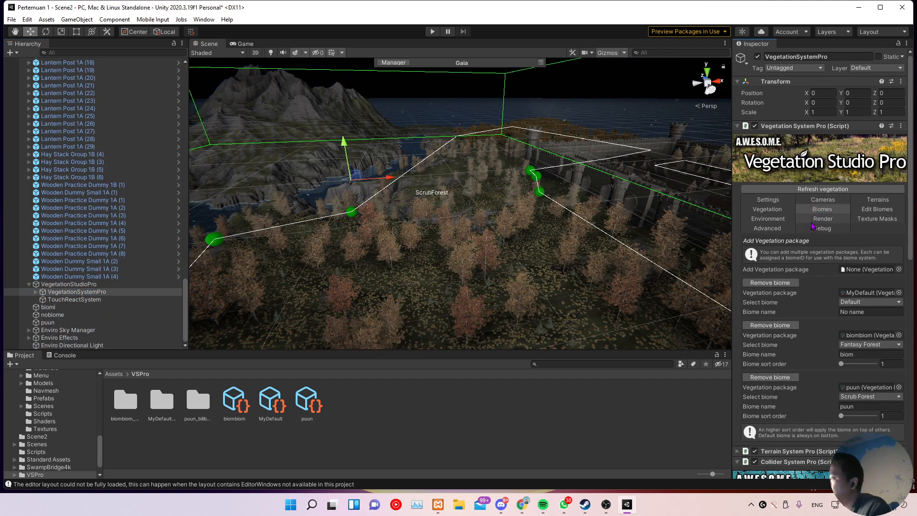
pyautogui.scroll(-3, 831, 286)
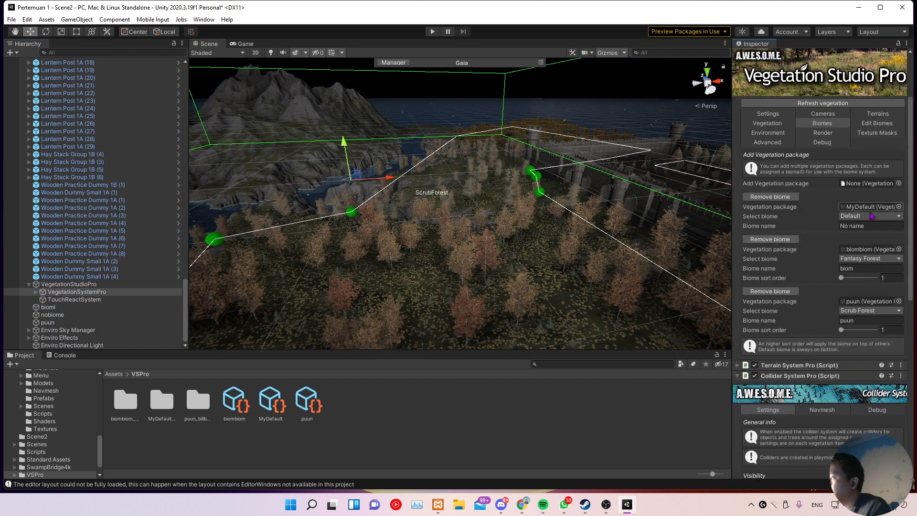
pyautogui.scroll(3, 785, 234)
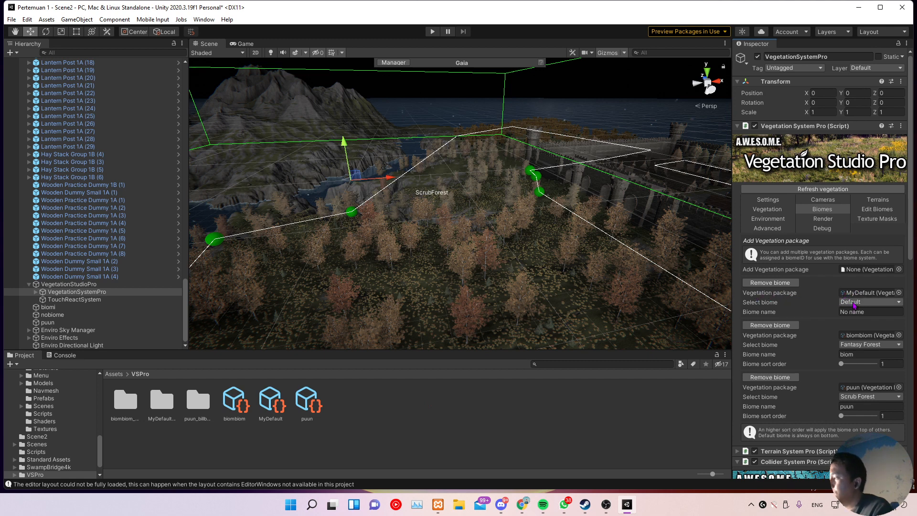
pyautogui.click(853, 303)
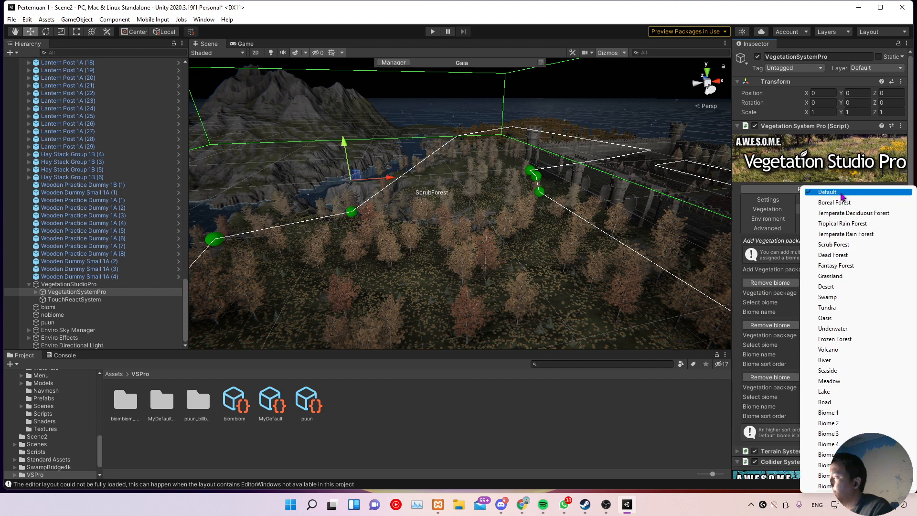
pyautogui.click(696, 415)
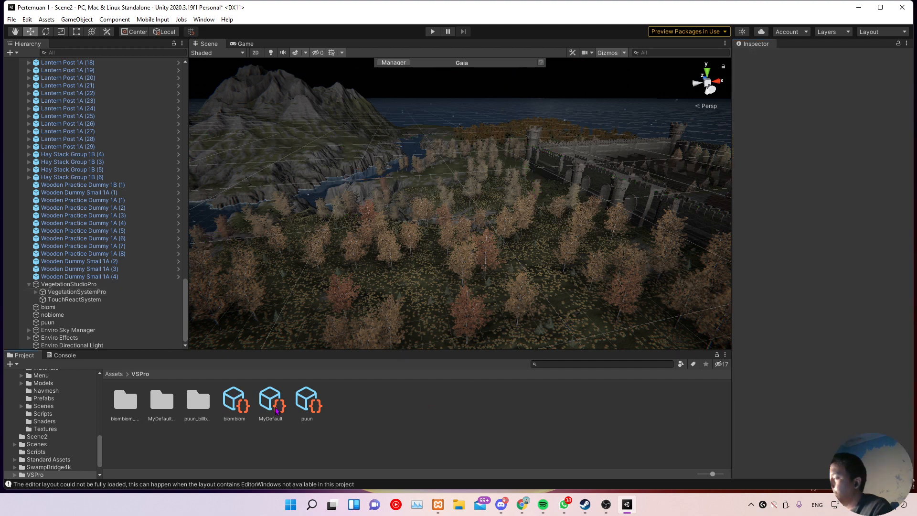
# Step: Inspect the contents of the biombiom vegetation package asset in the VSPro folder
pyautogui.click(71, 291)
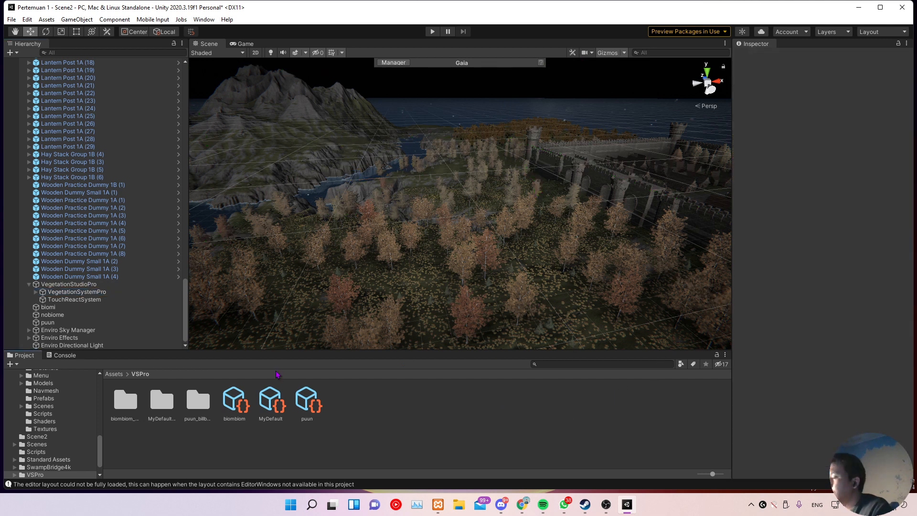
pyautogui.click(235, 401)
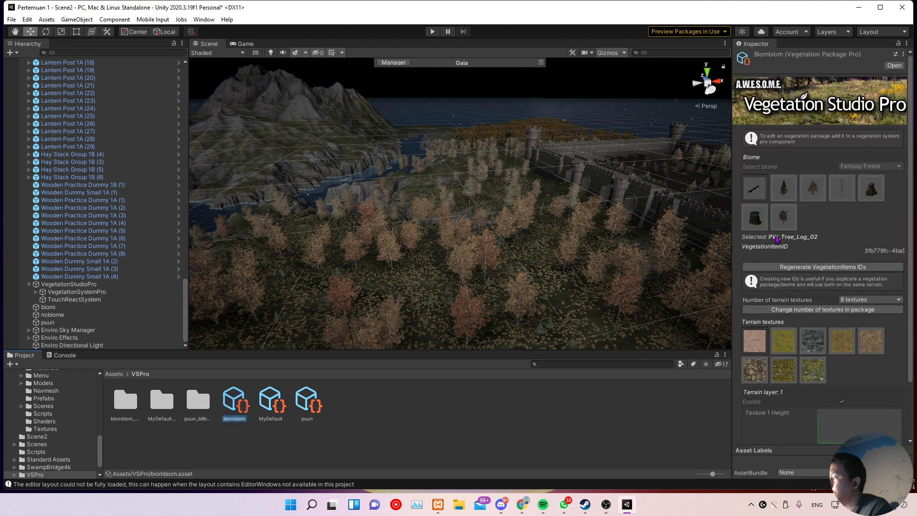
# Step: Choose the No name (Default) vegetation package for editing in VegetationSystemPro and show its vegetation items
pyautogui.click(76, 292)
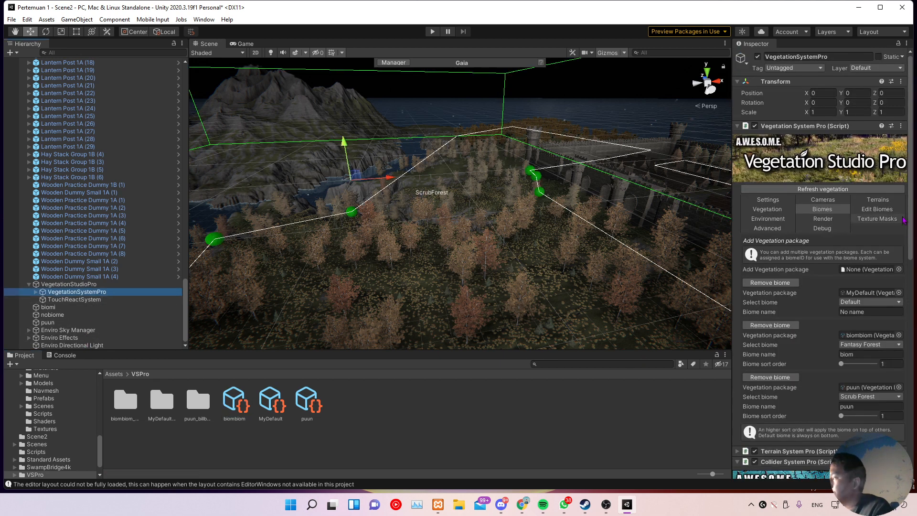
pyautogui.click(876, 209)
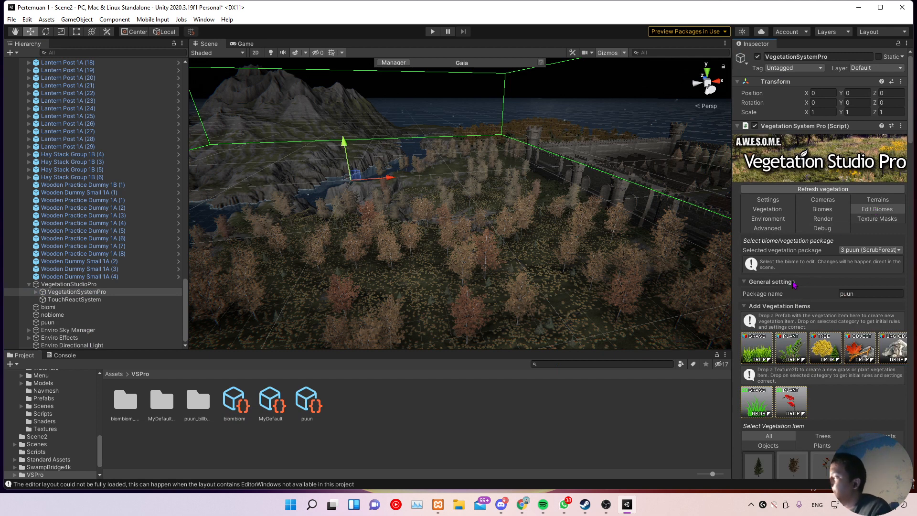
pyautogui.click(862, 250)
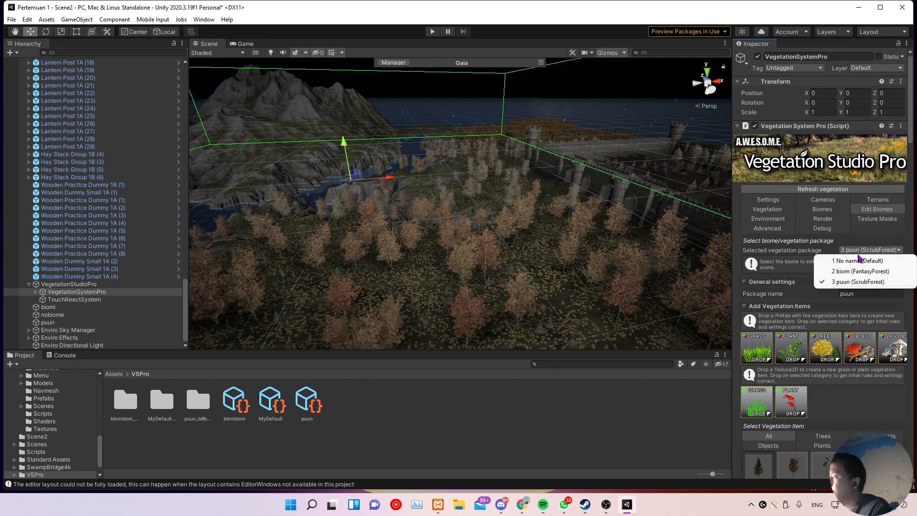
pyautogui.click(855, 263)
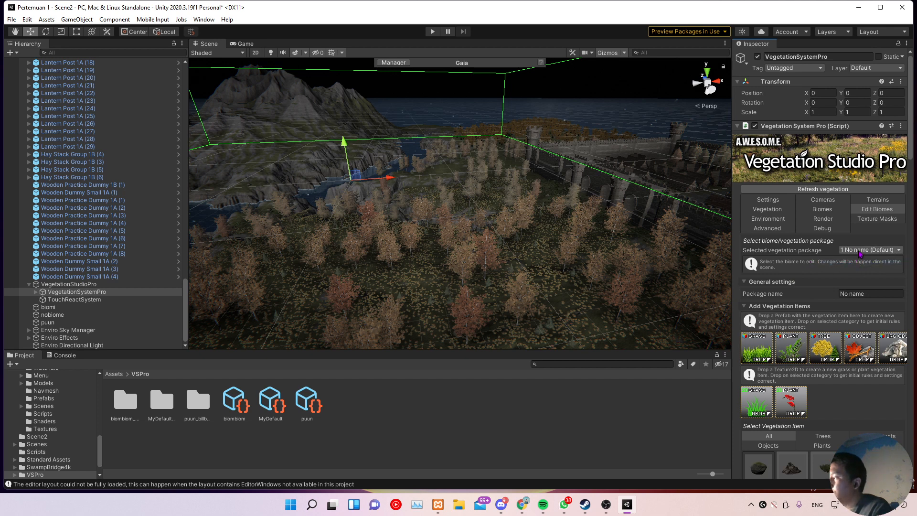
pyautogui.click(862, 250)
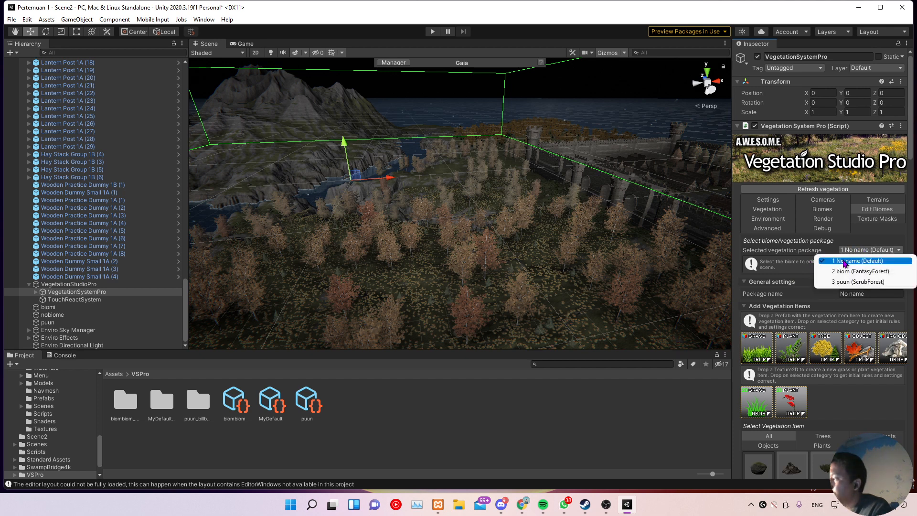
pyautogui.click(844, 261)
pyautogui.click(865, 254)
pyautogui.click(844, 261)
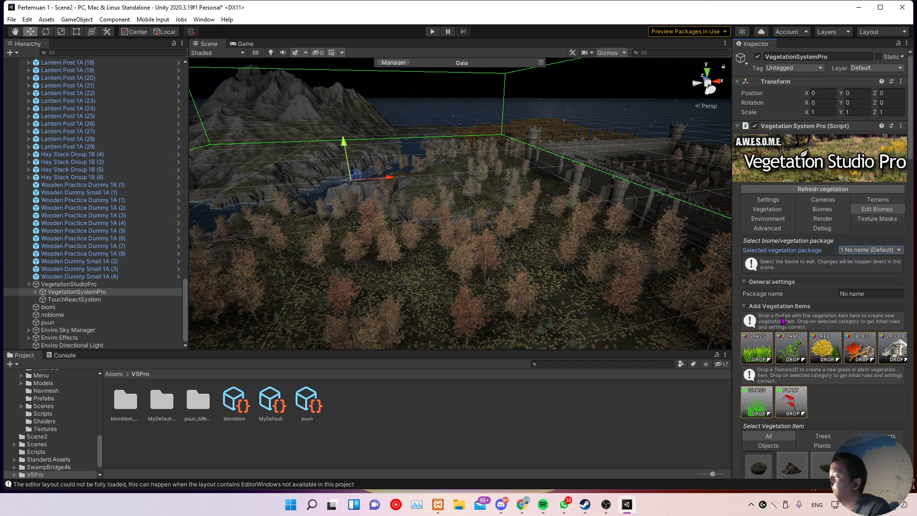
pyautogui.scroll(-3, 769, 332)
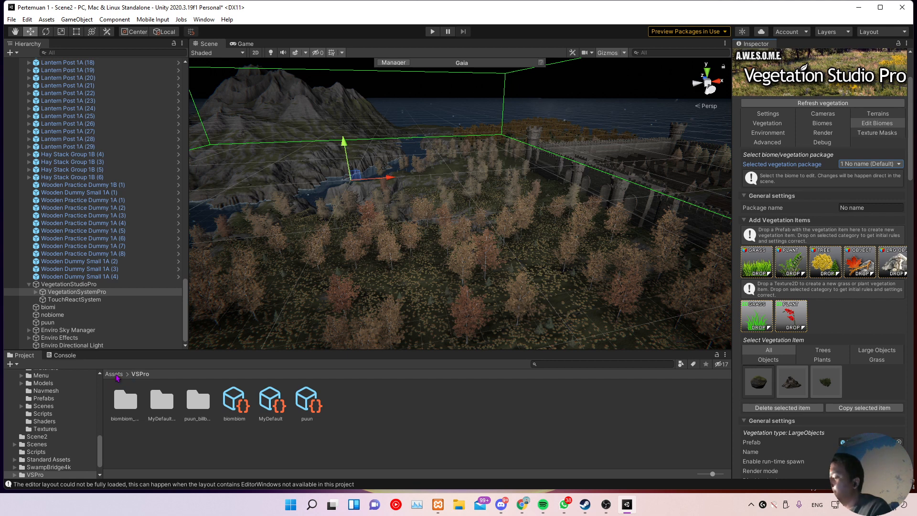
# Step: Find the Gaia folder under Procedural Worlds in the project assets, checking Gaia User Data and Asset Samples
pyautogui.click(117, 375)
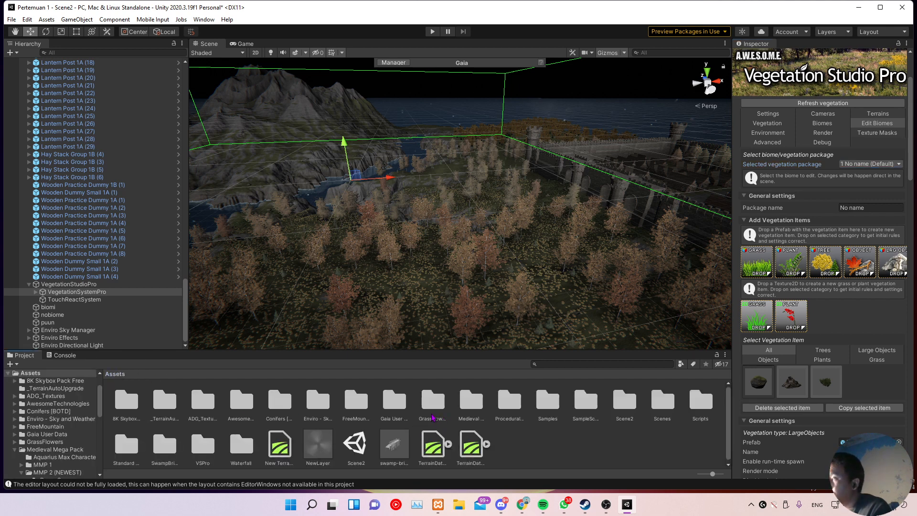
pyautogui.doubleClick(394, 401)
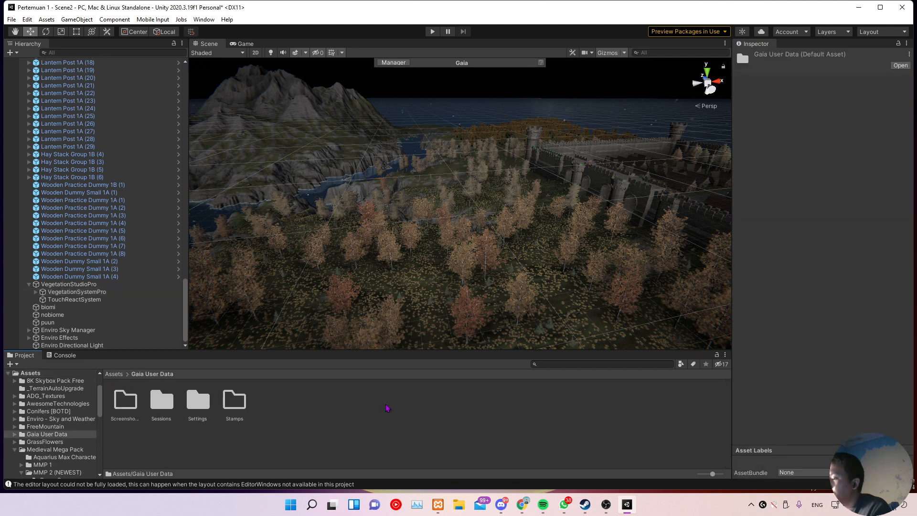
pyautogui.click(115, 374)
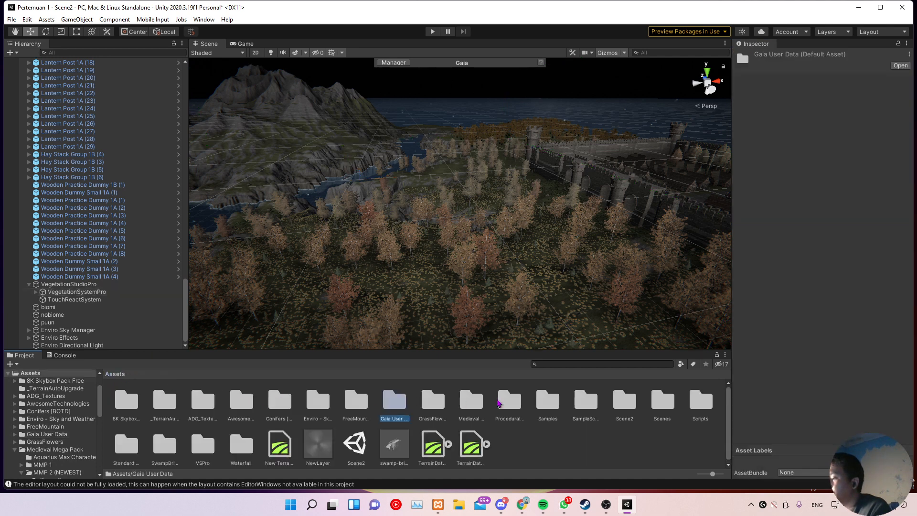
pyautogui.doubleClick(508, 401)
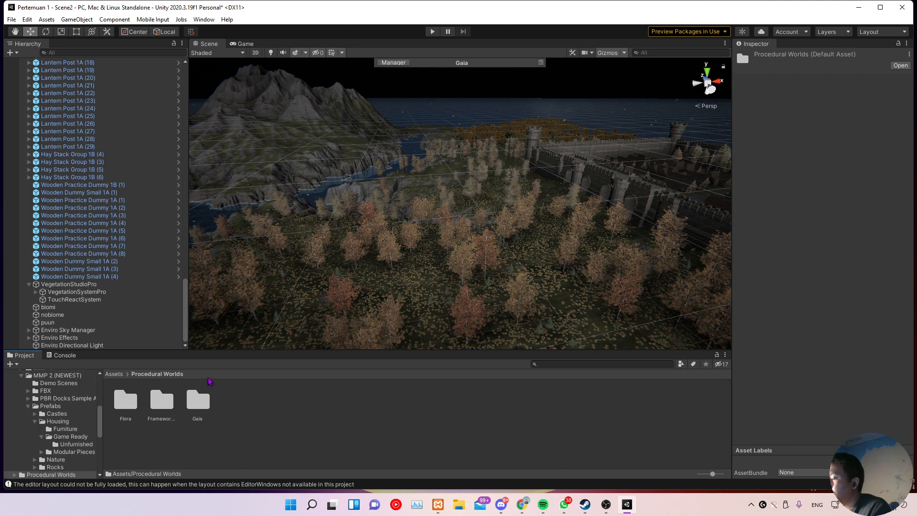
pyautogui.doubleClick(190, 399)
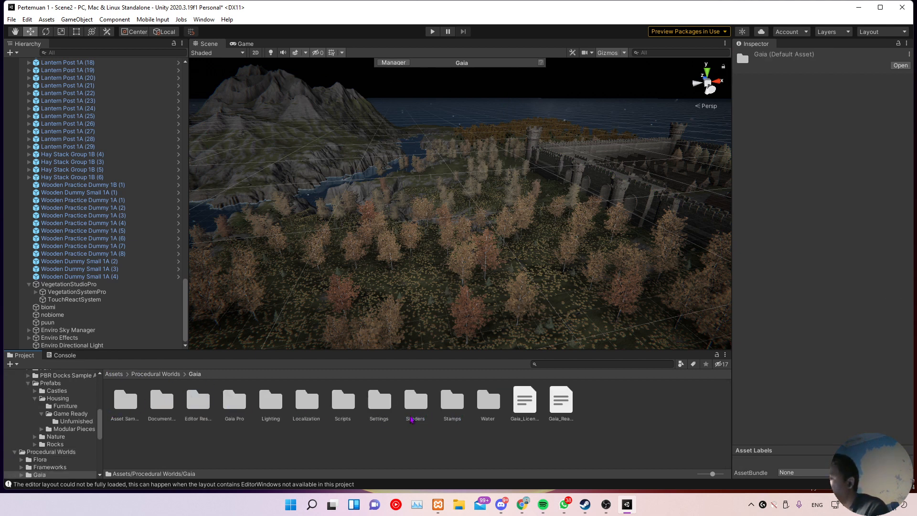
pyautogui.doubleClick(135, 405)
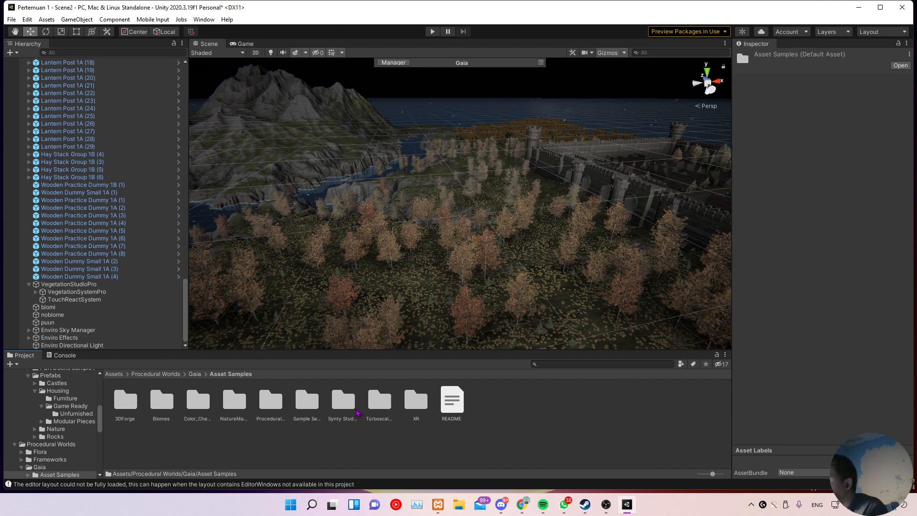
pyautogui.click(187, 375)
pyautogui.click(192, 374)
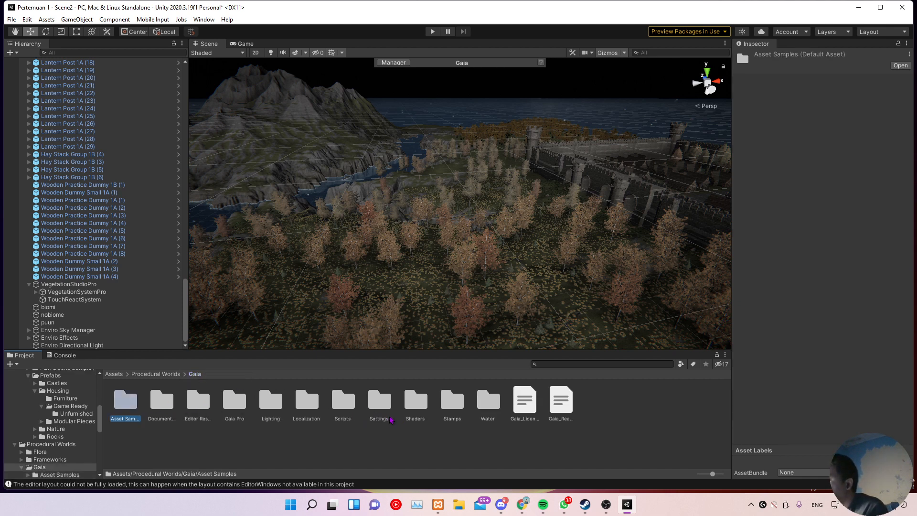
# Step: Show the tree prefabs in the Gaia Pro assets and reselect VegetationSystemPro for editing its default package
pyautogui.click(235, 403)
pyautogui.doubleClick(234, 403)
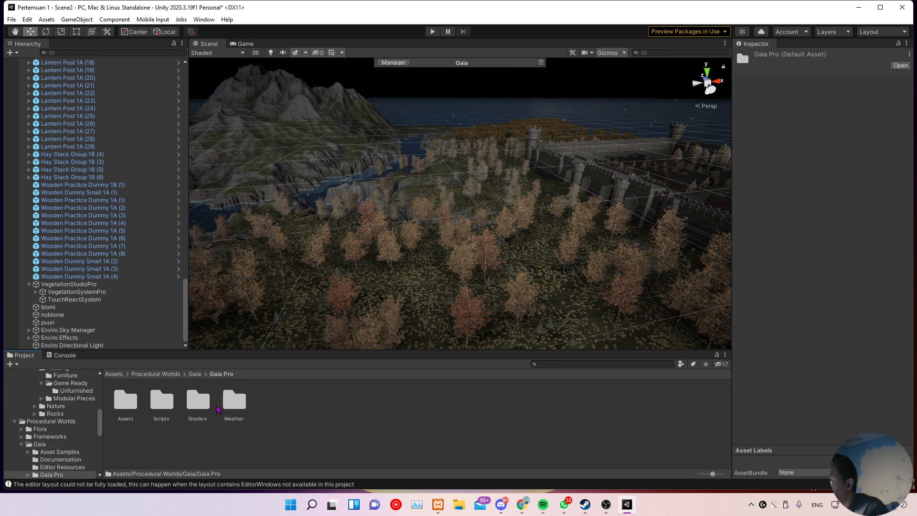
pyautogui.doubleClick(134, 403)
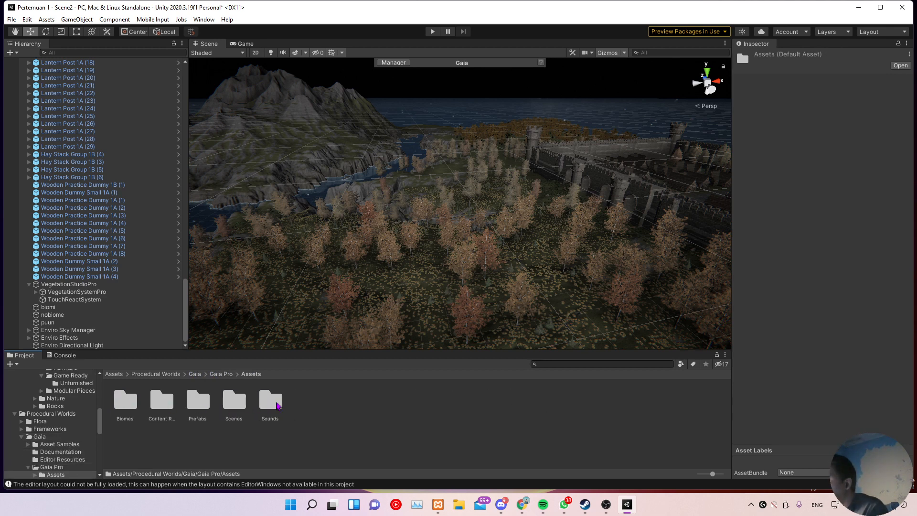
pyautogui.click(135, 404)
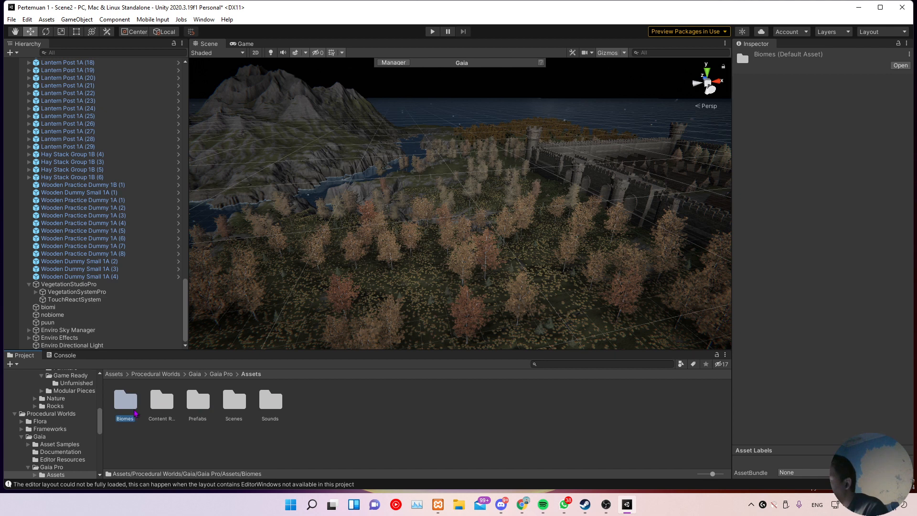
pyautogui.press('Return')
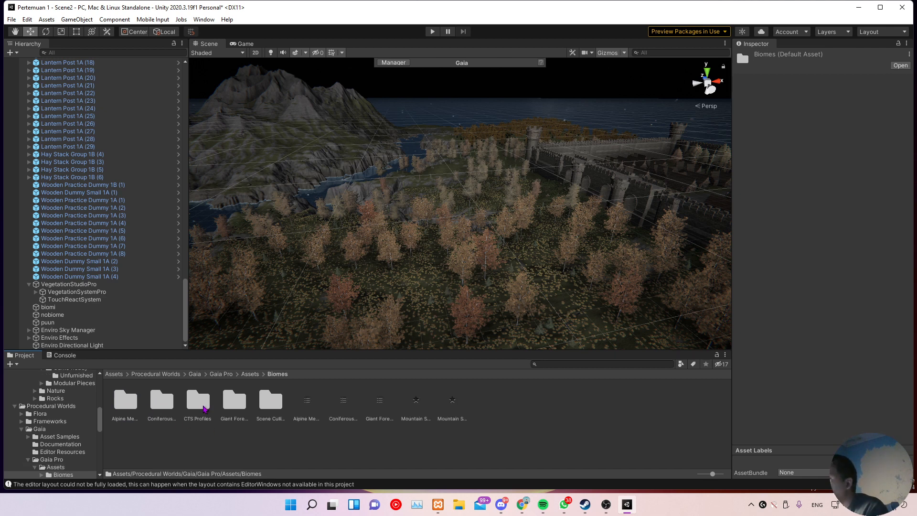
pyautogui.click(198, 396)
pyautogui.click(249, 373)
pyautogui.doubleClick(206, 405)
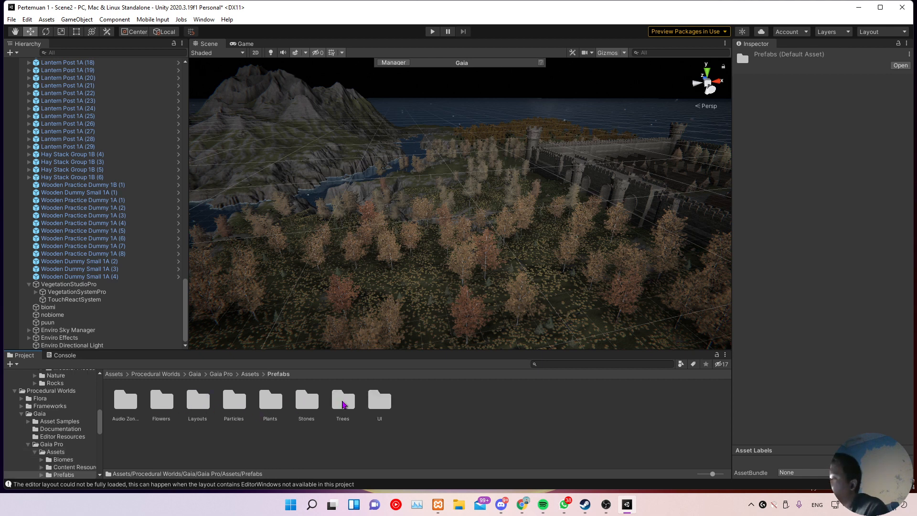
pyautogui.doubleClick(341, 401)
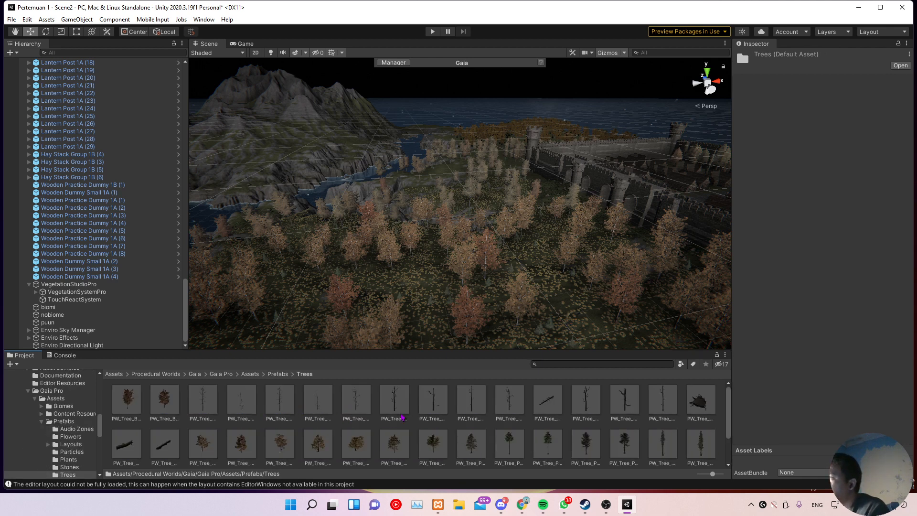
pyautogui.click(76, 291)
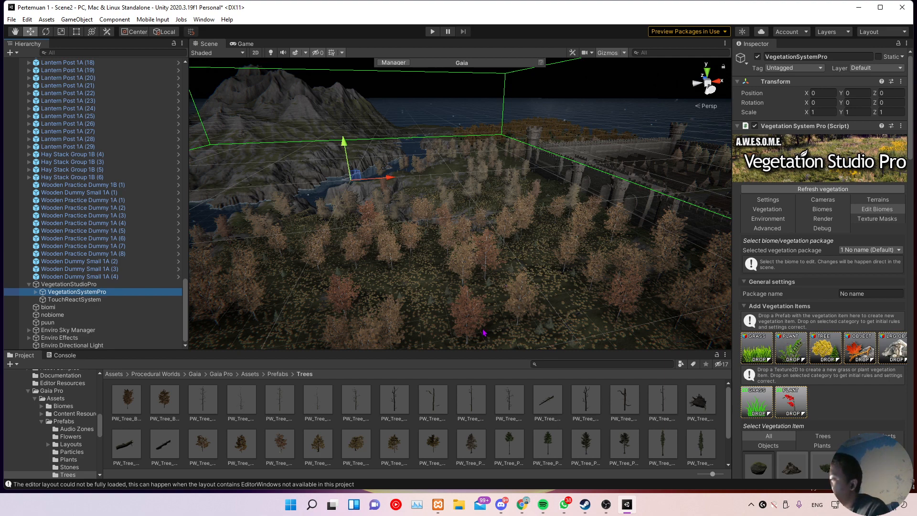
# Step: Review the default package's vegetation items and examine the trees, stones and grass they place around the castle
pyautogui.scroll(-5, 820, 368)
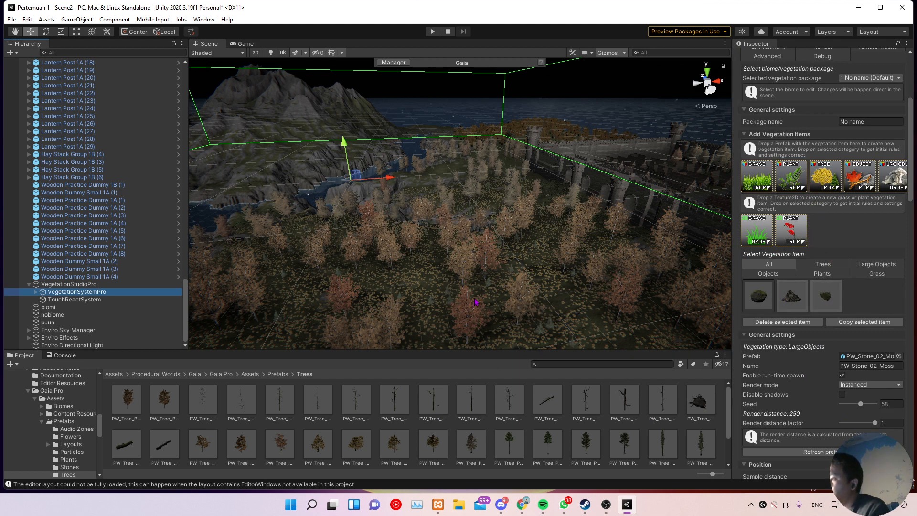
pyautogui.scroll(5, 530, 268)
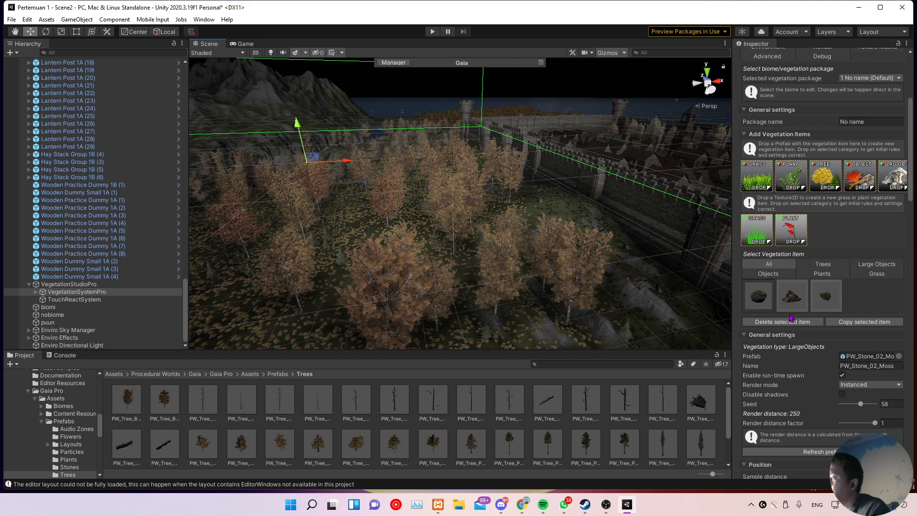
pyautogui.scroll(6, 591, 294)
pyautogui.moveTo(601, 273); pyautogui.dragTo(523, 296, button='middle')
pyautogui.scroll(3, 535, 296)
pyautogui.scroll(5, 523, 295)
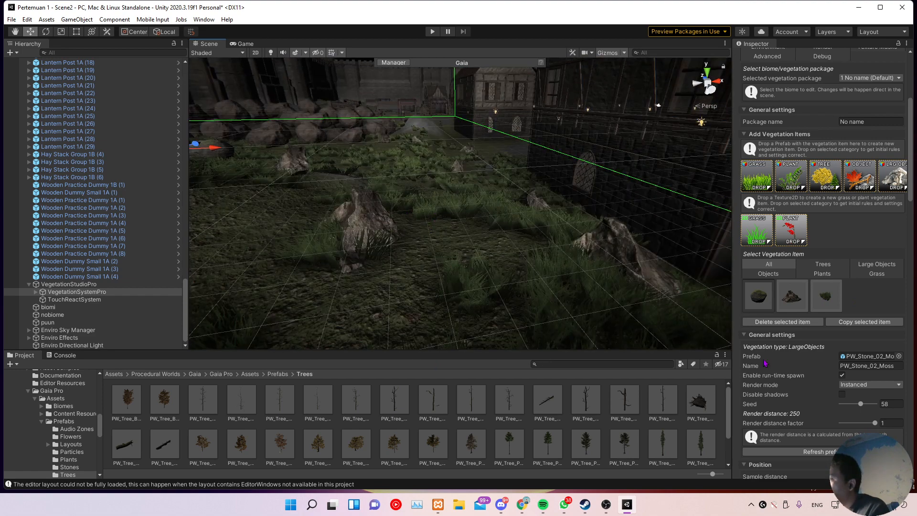
pyautogui.scroll(-8, 371, 244)
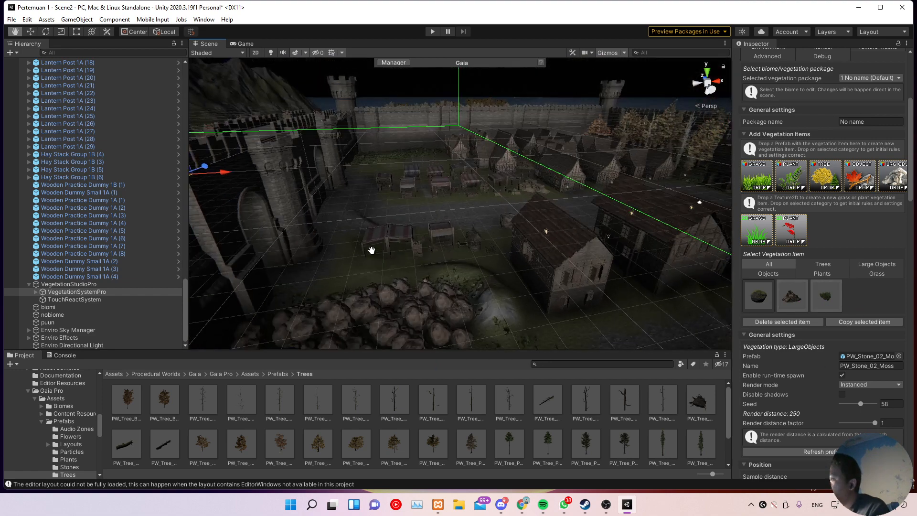
# Step: Examine the spawned stones and grass on the ground along the castle wall in close-up
pyautogui.scroll(6, 372, 250)
pyautogui.press('w')
pyautogui.scroll(3, 520, 250)
pyautogui.moveTo(519, 249); pyautogui.dragTo(399, 240, button='middle')
pyautogui.scroll(3, 487, 242)
pyautogui.scroll(-5, 400, 242)
pyautogui.scroll(-5, 337, 241)
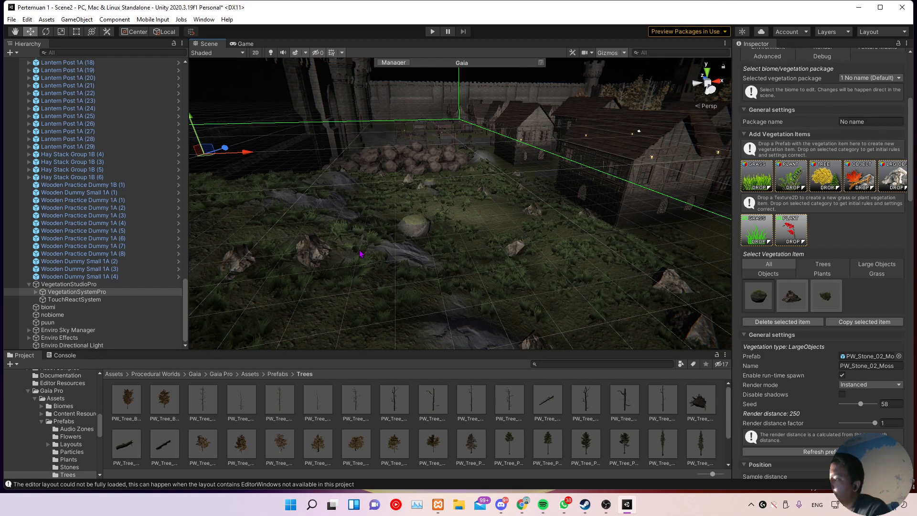
pyautogui.scroll(1, 361, 252)
pyautogui.moveTo(401, 260)
pyautogui.mouseDown(button='middle')
pyautogui.moveTo(411, 254)
pyautogui.moveTo(413, 263)
pyautogui.mouseUp(button='middle')
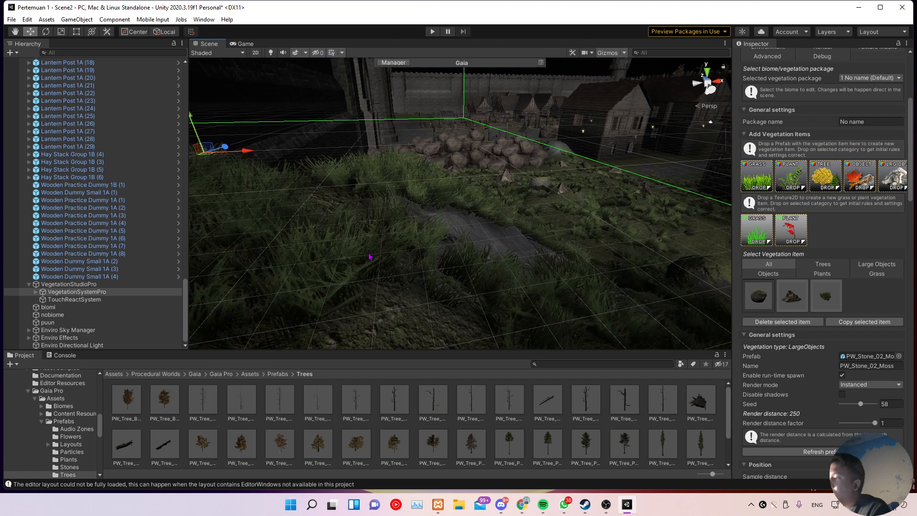
pyautogui.scroll(-2, 370, 258)
pyautogui.moveTo(527, 271); pyautogui.dragTo(522, 264, button='middle')
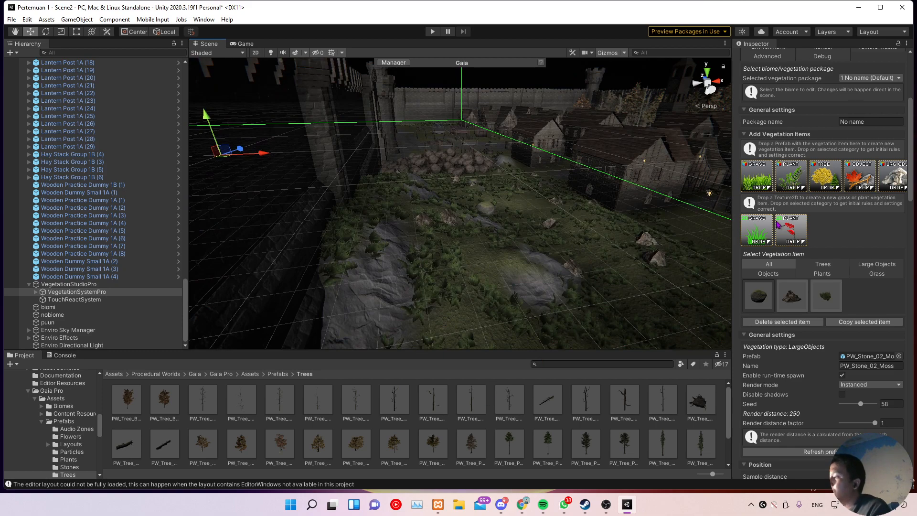
# Step: Examine the village inside the castle walls from several angles, comparing its vegetation with the forest outside
pyautogui.scroll(-3, 515, 246)
pyautogui.scroll(-6, 514, 256)
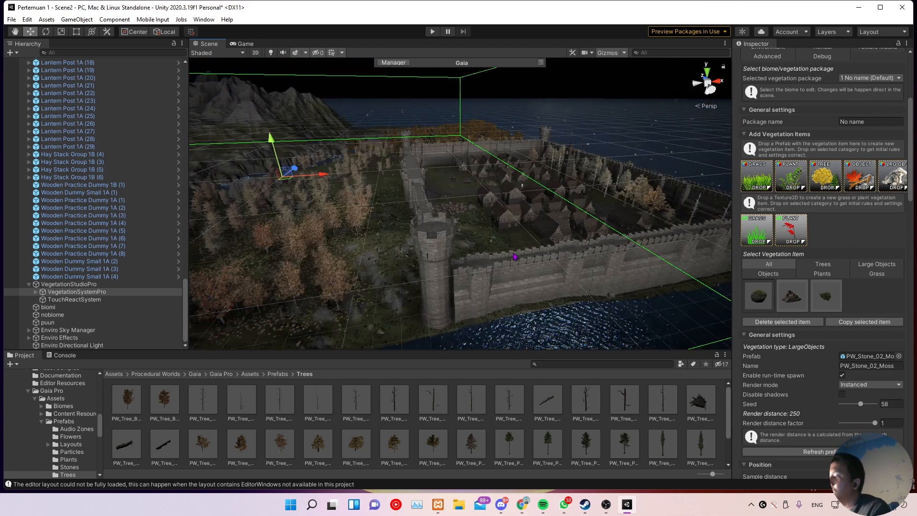
pyautogui.scroll(8, 514, 257)
pyautogui.moveTo(484, 197); pyautogui.dragTo(484, 239, button='middle')
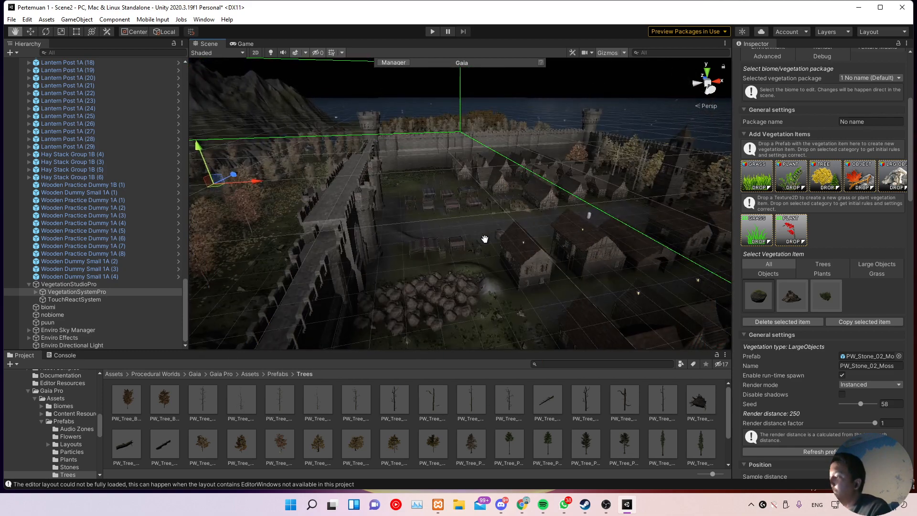
pyautogui.scroll(6, 485, 244)
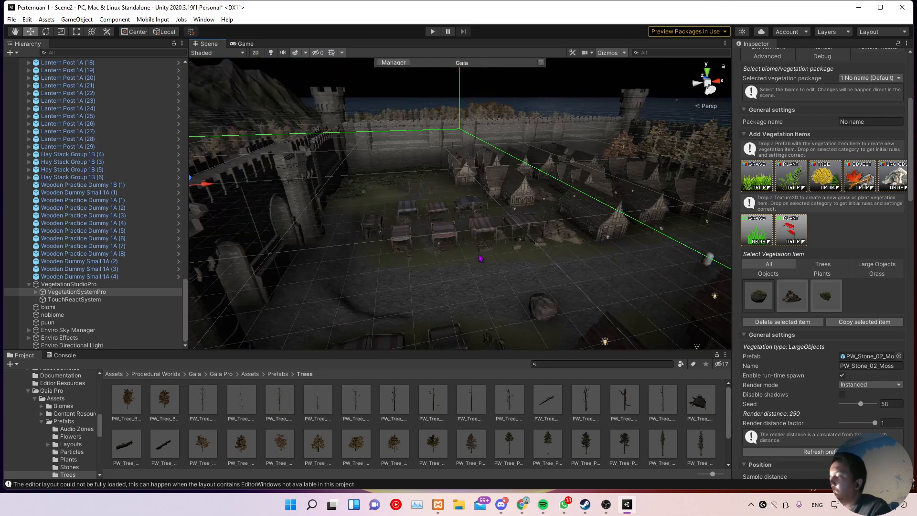
pyautogui.moveTo(373, 231); pyautogui.dragTo(389, 248, button='middle')
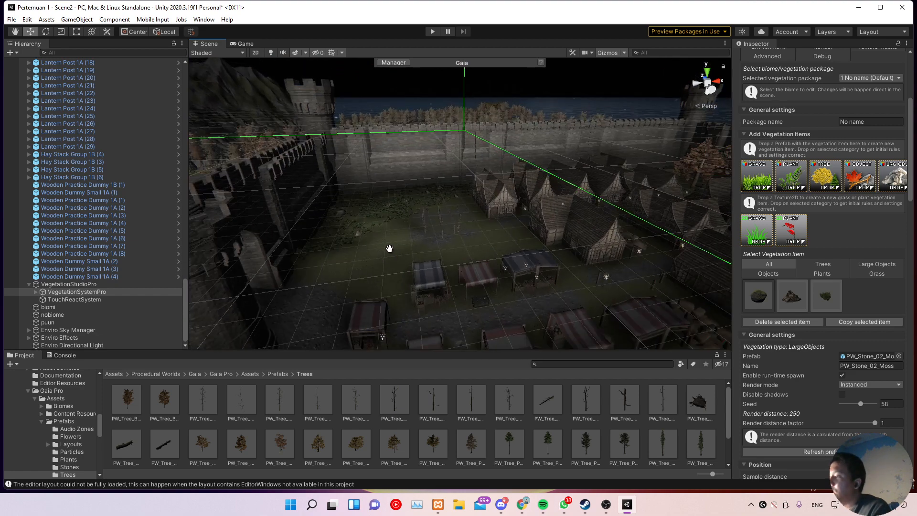
pyautogui.scroll(5, 424, 262)
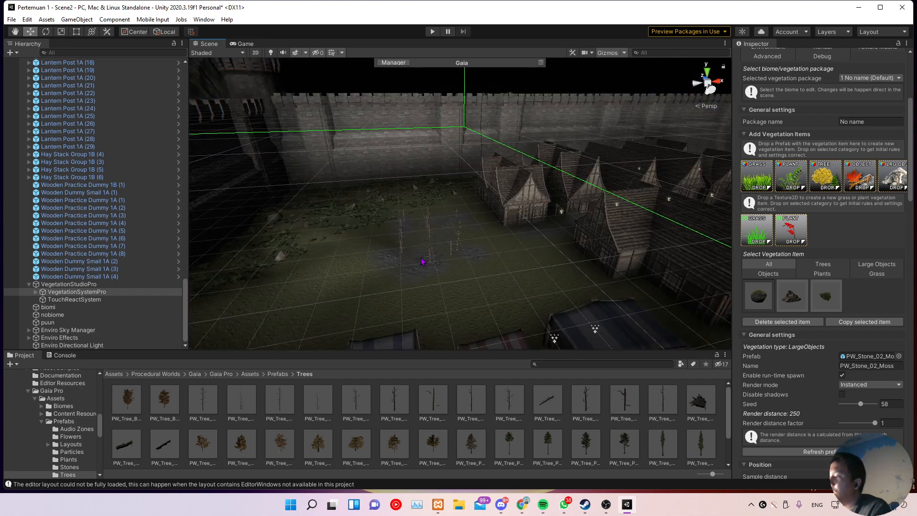
pyautogui.scroll(-7, 460, 270)
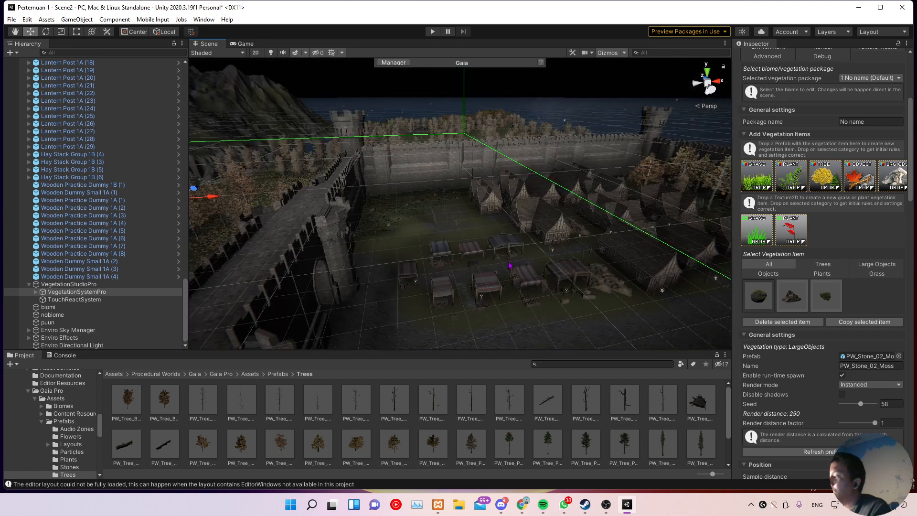
pyautogui.keyDown('alt'); pyautogui.moveTo(447, 274); pyautogui.dragTo(478, 268); pyautogui.keyUp('alt')
pyautogui.keyDown('alt'); pyautogui.moveTo(565, 274); pyautogui.dragTo(458, 276); pyautogui.keyUp('alt')
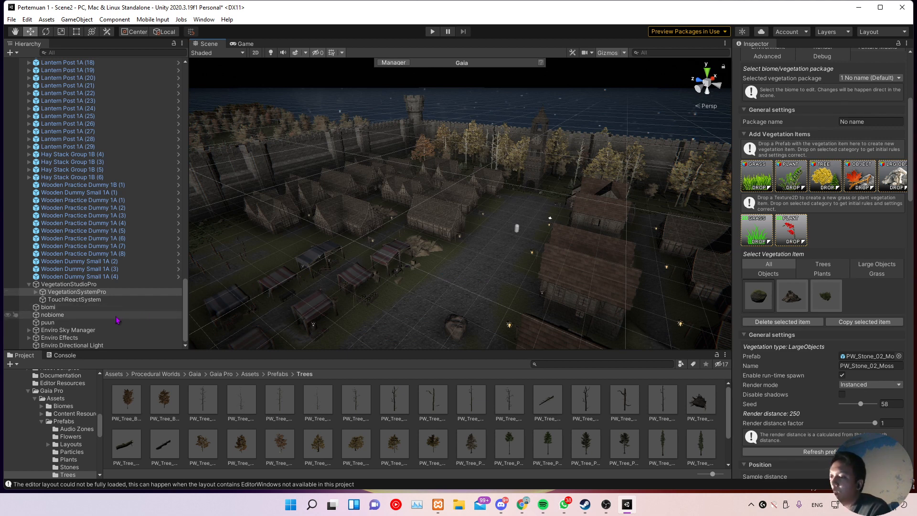
# Step: Open the nobiome vegetation mask area and review its node, ground layer and global vegetation removal settings
pyautogui.click(51, 315)
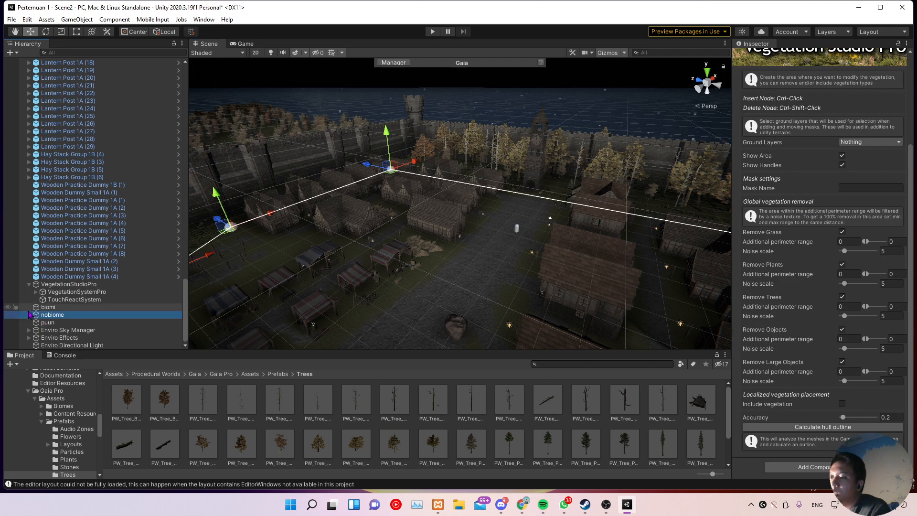
pyautogui.rightClick(25, 315)
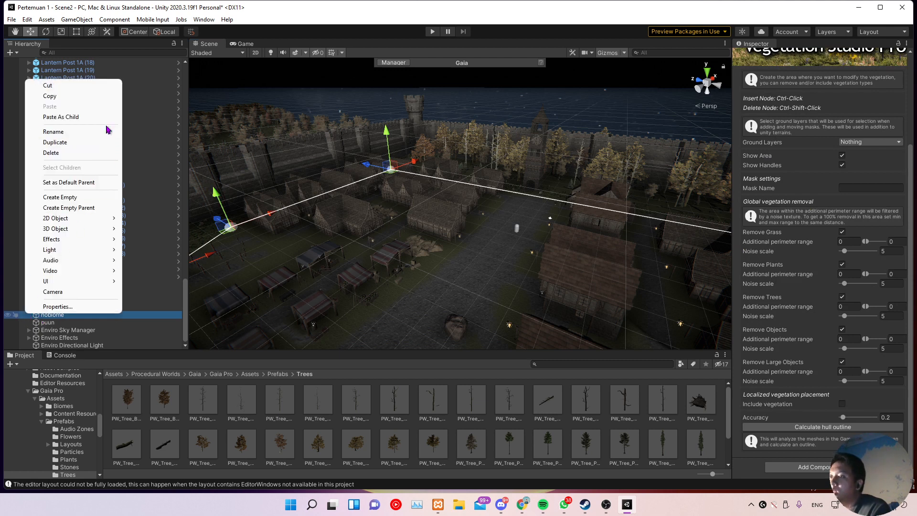
pyautogui.click(128, 317)
pyautogui.scroll(3, 819, 186)
pyautogui.scroll(1, 816, 177)
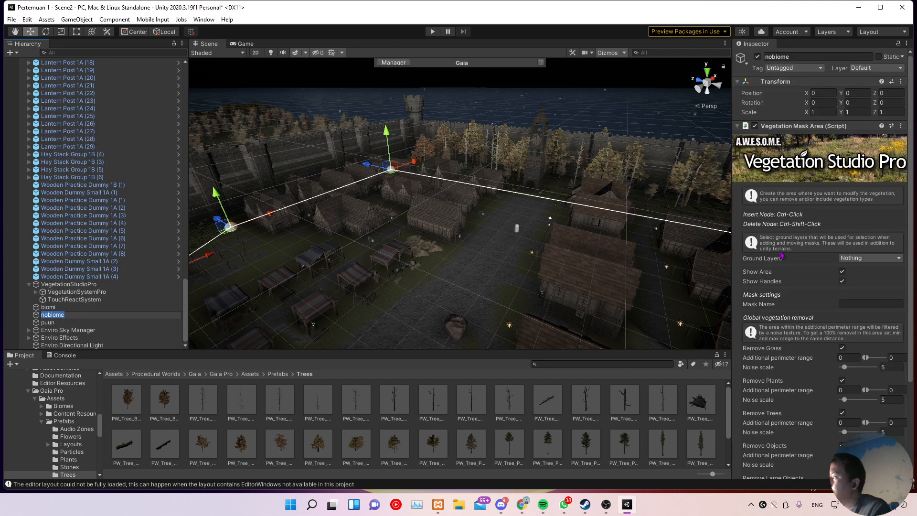
pyautogui.scroll(-3, 781, 253)
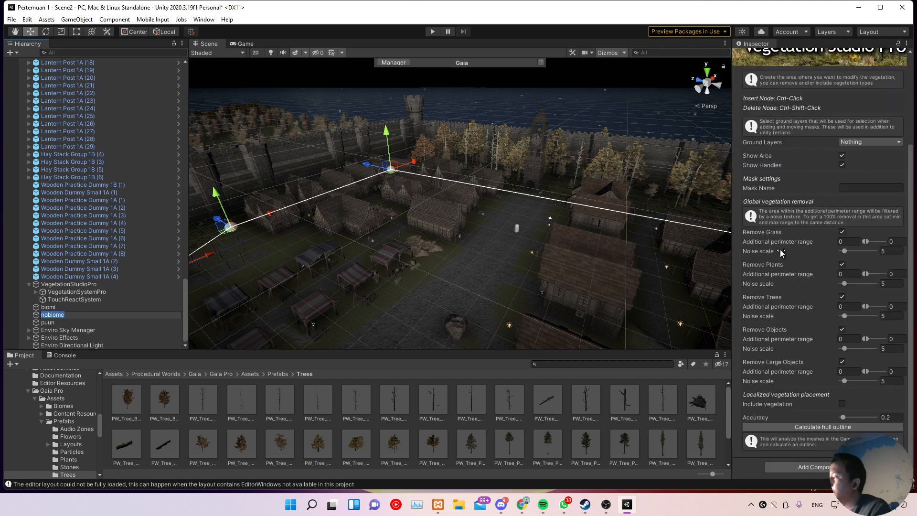
pyautogui.scroll(3, 807, 392)
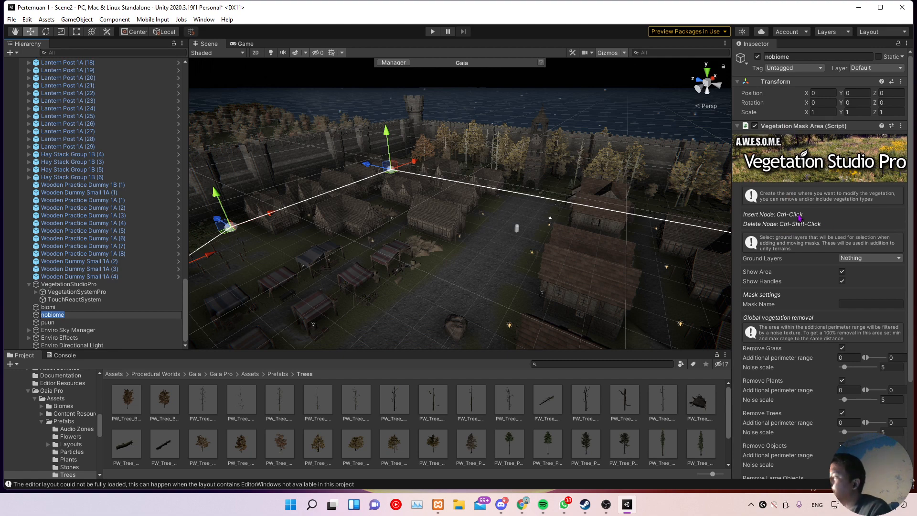
# Step: Inspect the nobiome mask outline and its nodes around the castle village, including the ground outside the wall
pyautogui.scroll(-6, 495, 196)
pyautogui.moveTo(478, 213); pyautogui.dragTo(432, 193, button='middle')
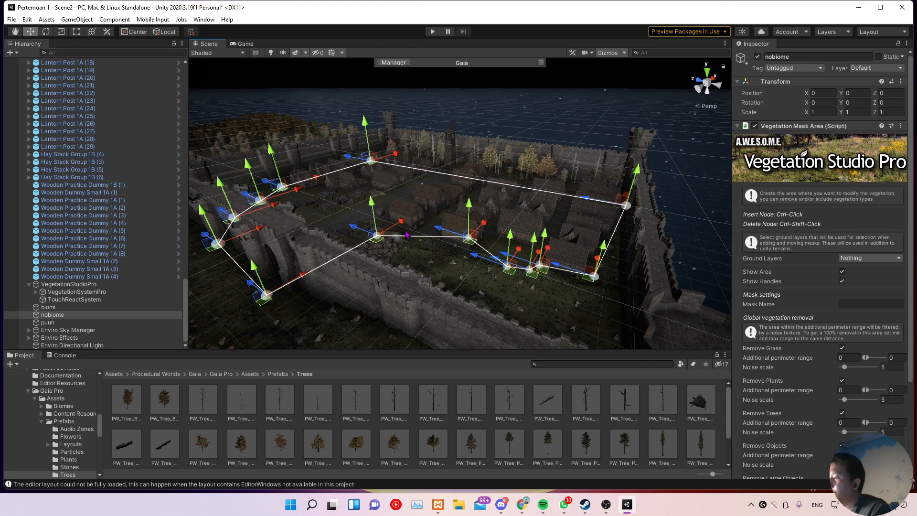
pyautogui.moveTo(373, 200)
pyautogui.mouseDown(button='middle')
pyautogui.moveTo(389, 219)
pyautogui.moveTo(379, 185)
pyautogui.mouseUp(button='middle')
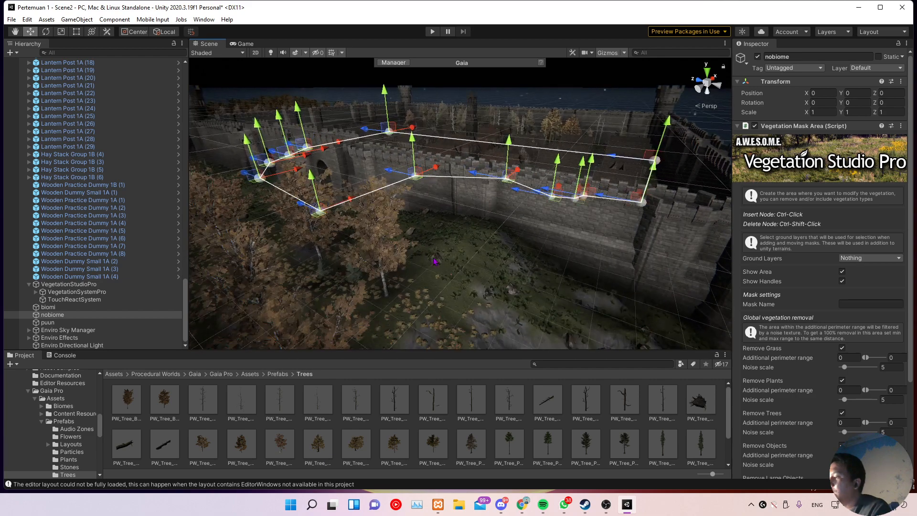
pyautogui.scroll(3, 457, 274)
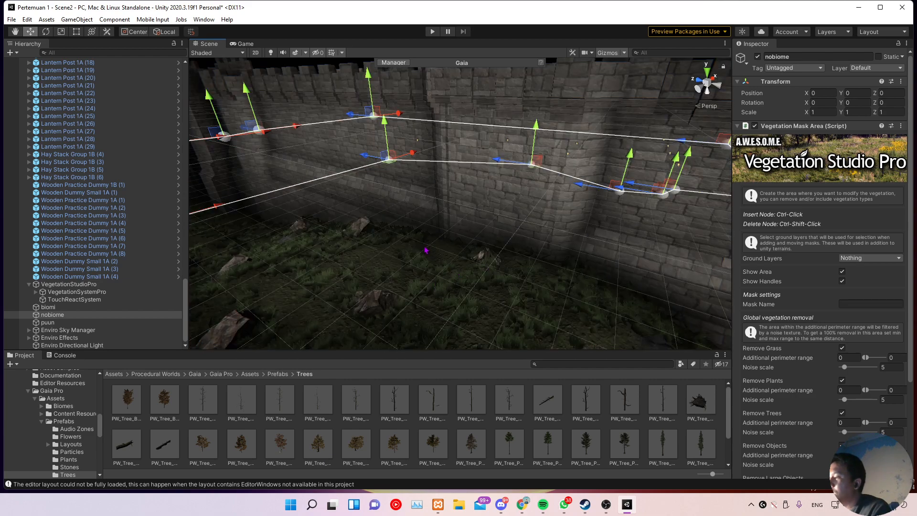
pyautogui.scroll(-5, 426, 250)
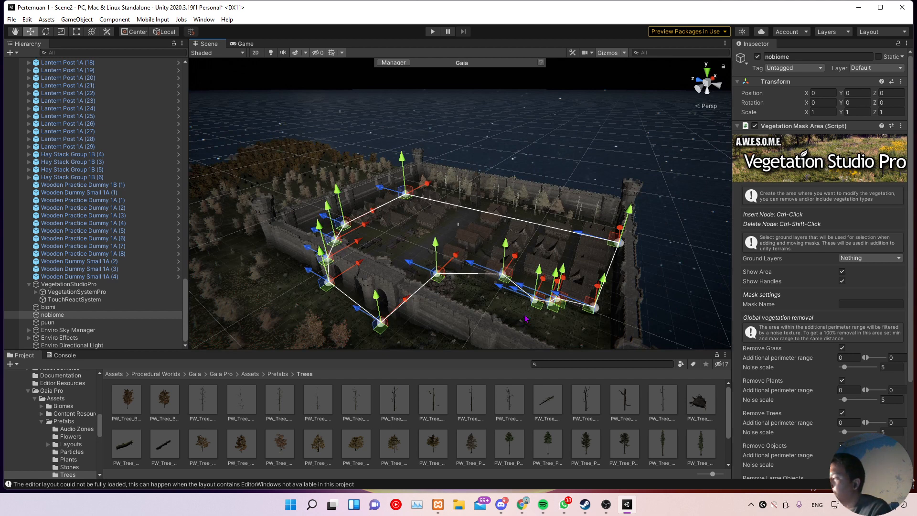
pyautogui.moveTo(478, 251); pyautogui.dragTo(425, 266, button='middle')
pyautogui.moveTo(556, 278); pyautogui.dragTo(556, 256, button='middle')
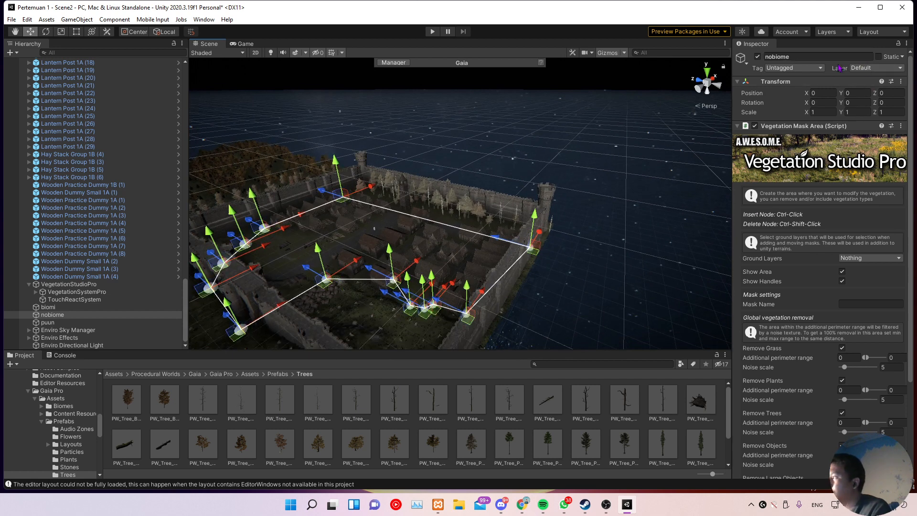
# Step: Compare the biom (FantasyForest) and puun (ScrubForest) vegetation packages in VegetationSystemPro, leaving biom as the selected package
pyautogui.click(143, 291)
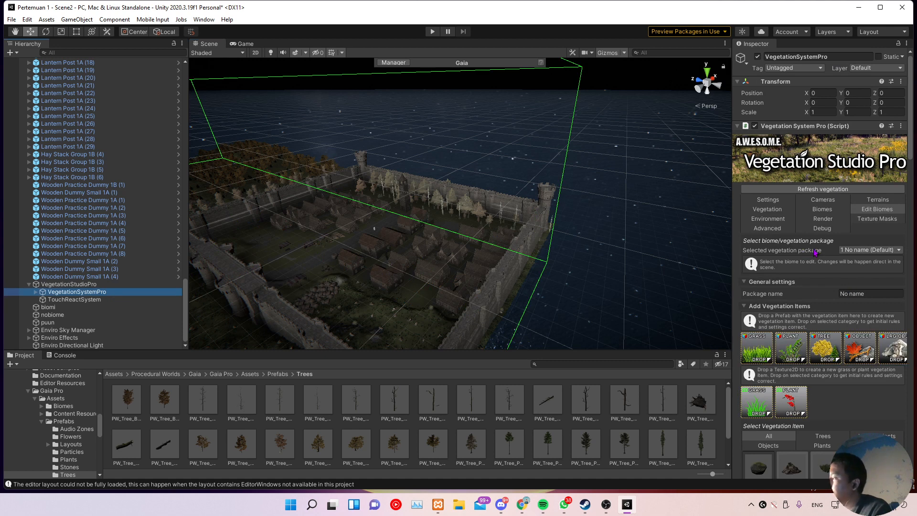
pyautogui.click(858, 251)
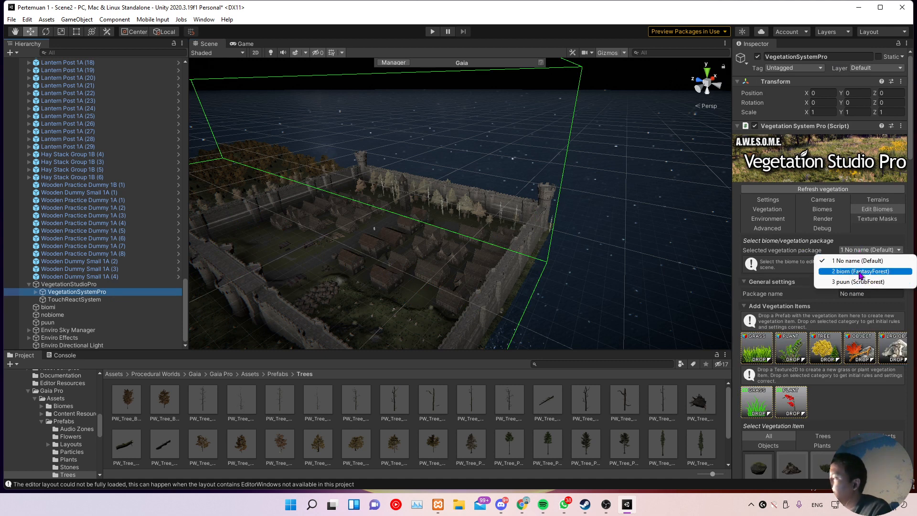
pyautogui.click(859, 271)
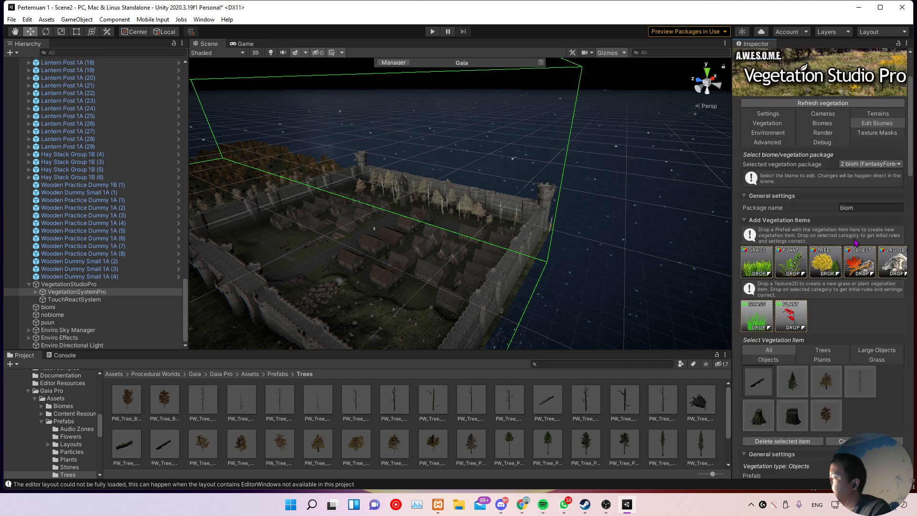
pyautogui.click(854, 293)
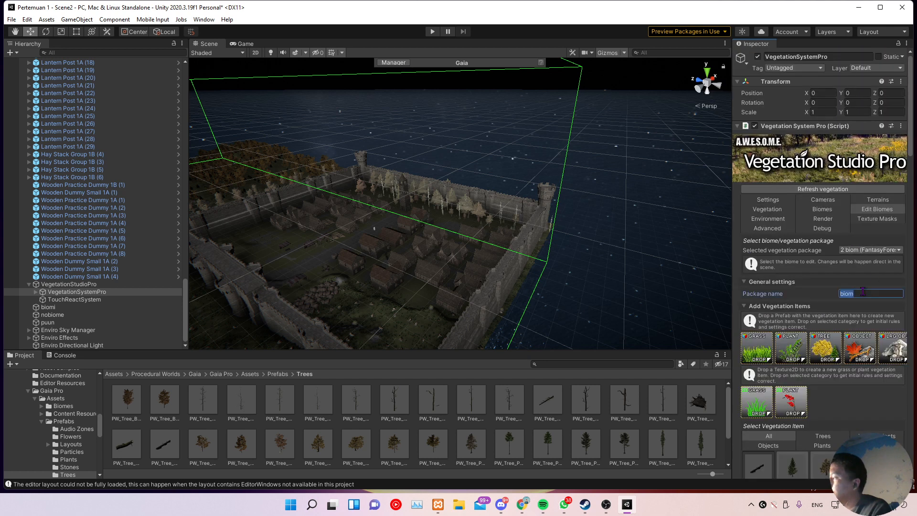
pyautogui.click(877, 250)
pyautogui.click(859, 281)
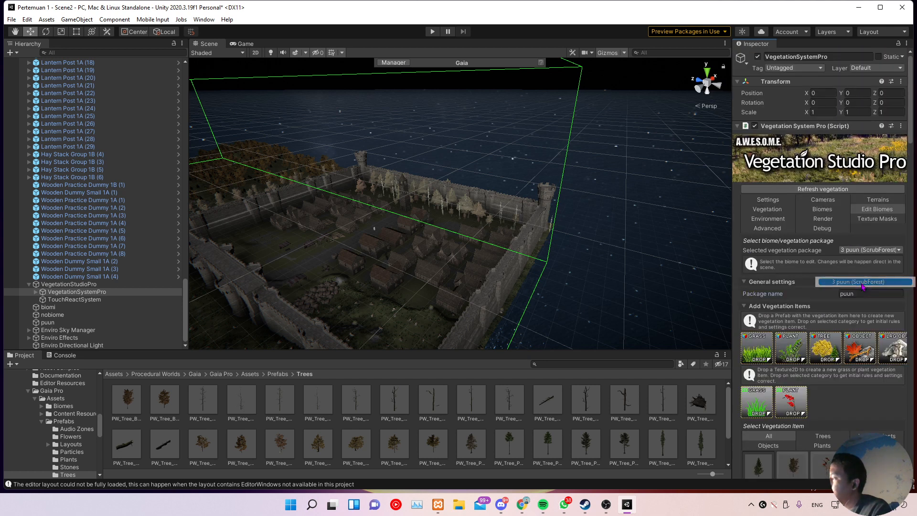
pyautogui.click(870, 251)
pyautogui.click(856, 272)
pyautogui.click(857, 250)
pyautogui.click(371, 292)
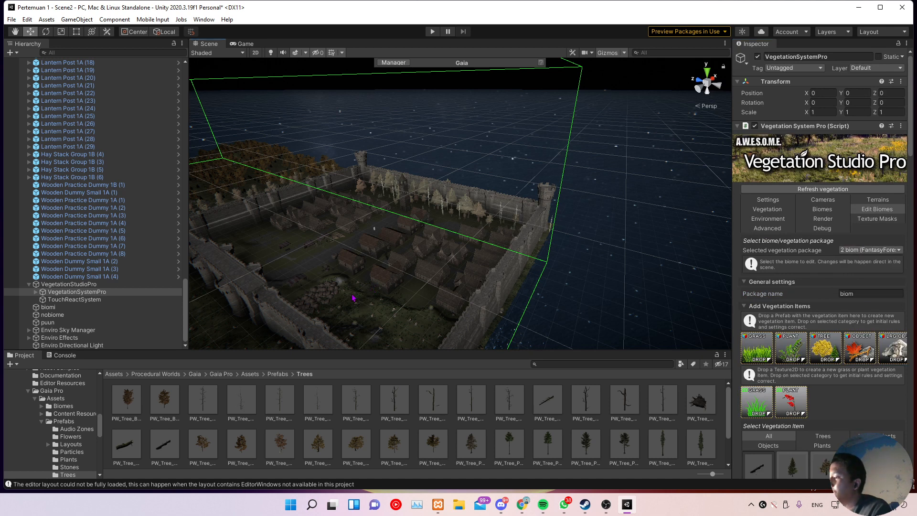
# Step: Examine the ground between the village houses and market tents, and reselect the nobiome mask area
pyautogui.click(366, 293)
pyautogui.scroll(6, 420, 272)
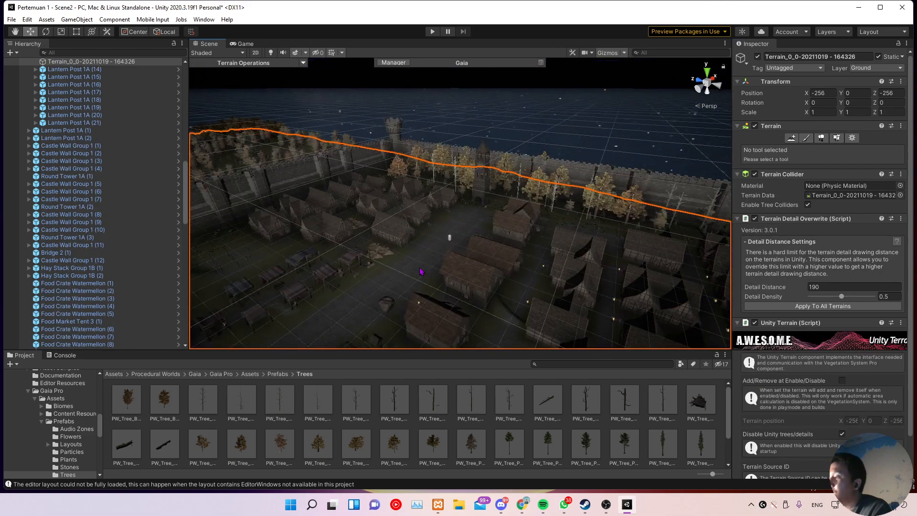
pyautogui.scroll(8, 420, 272)
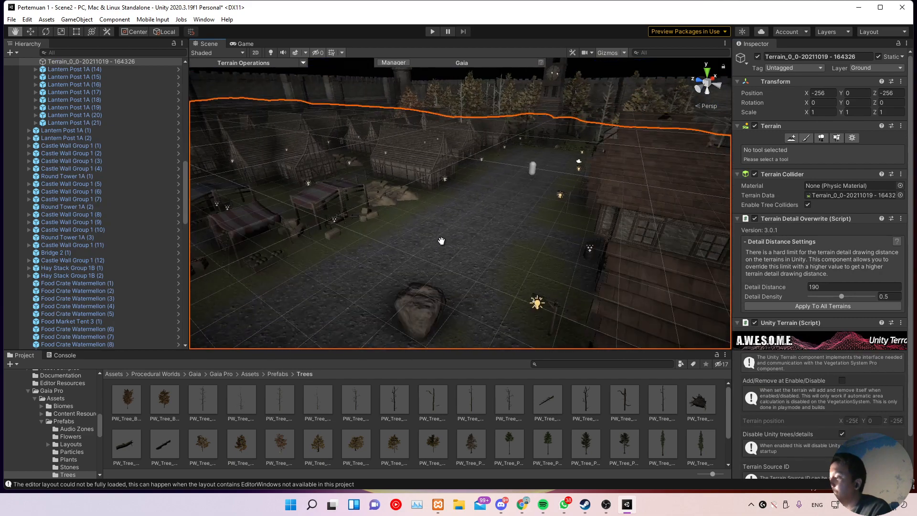
pyautogui.moveTo(470, 266); pyautogui.dragTo(509, 263, button='middle')
pyautogui.scroll(4, 525, 264)
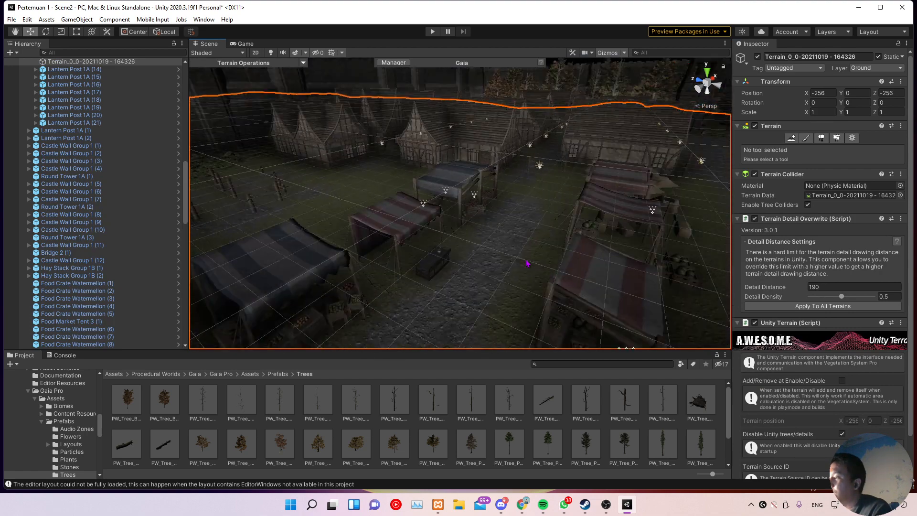
pyautogui.scroll(-10, 152, 262)
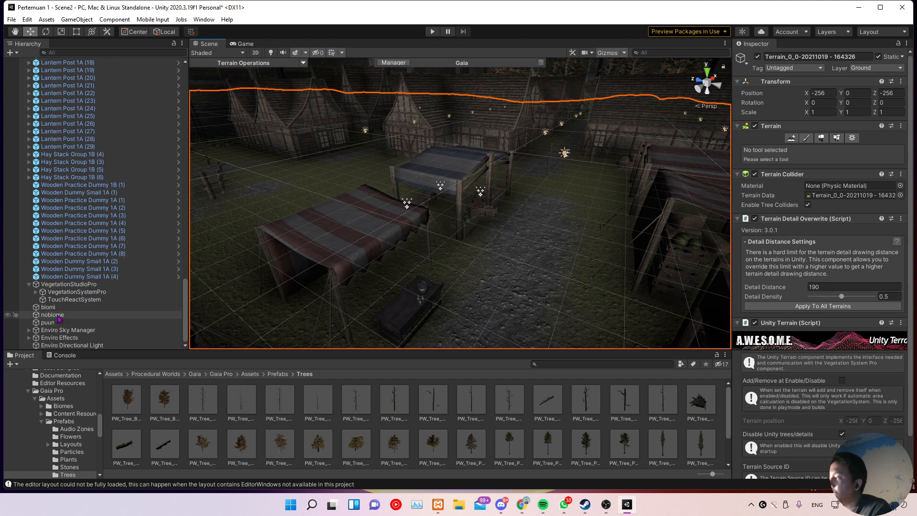
pyautogui.click(65, 315)
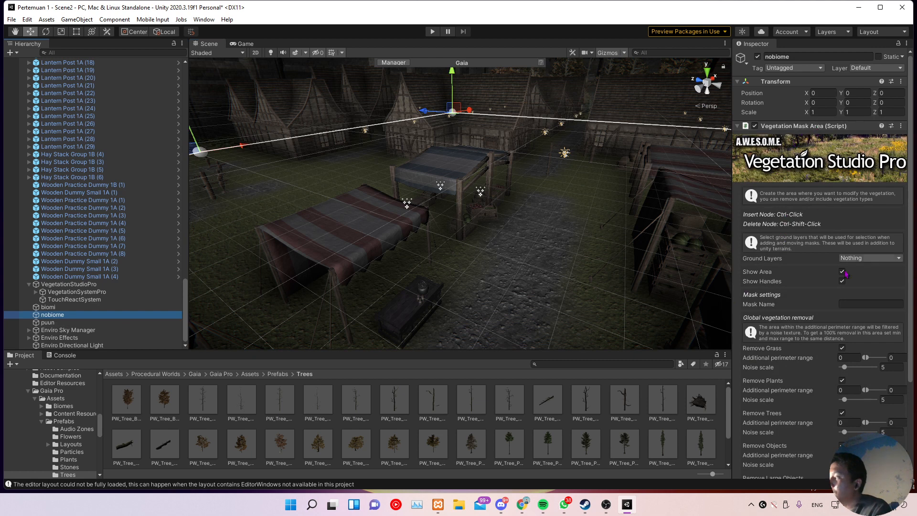
# Step: Review the nobiome mask's ground layer options and global vegetation removal settings
pyautogui.scroll(-5, 860, 284)
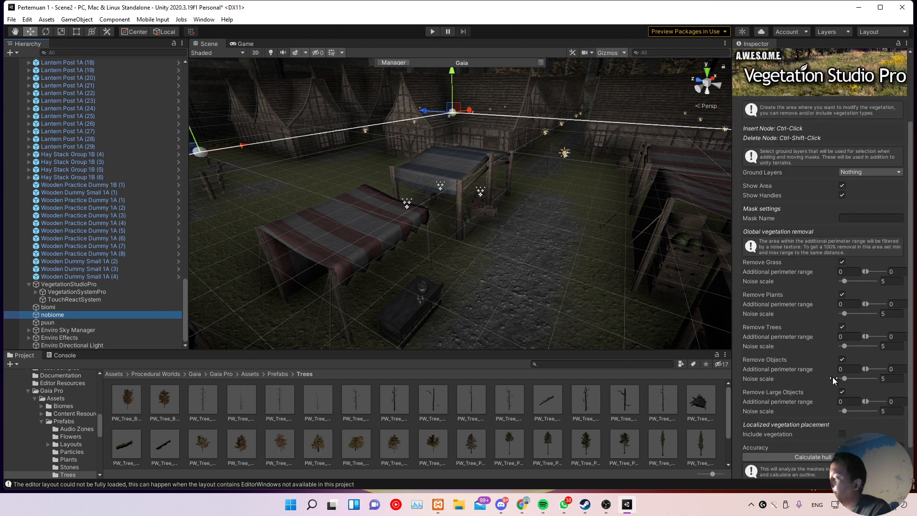
pyautogui.scroll(5, 865, 283)
pyautogui.click(855, 258)
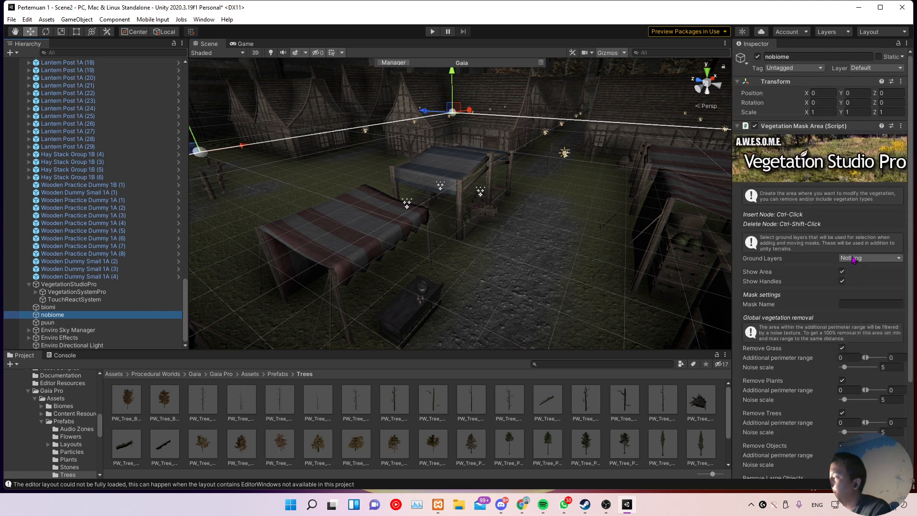
pyautogui.click(823, 258)
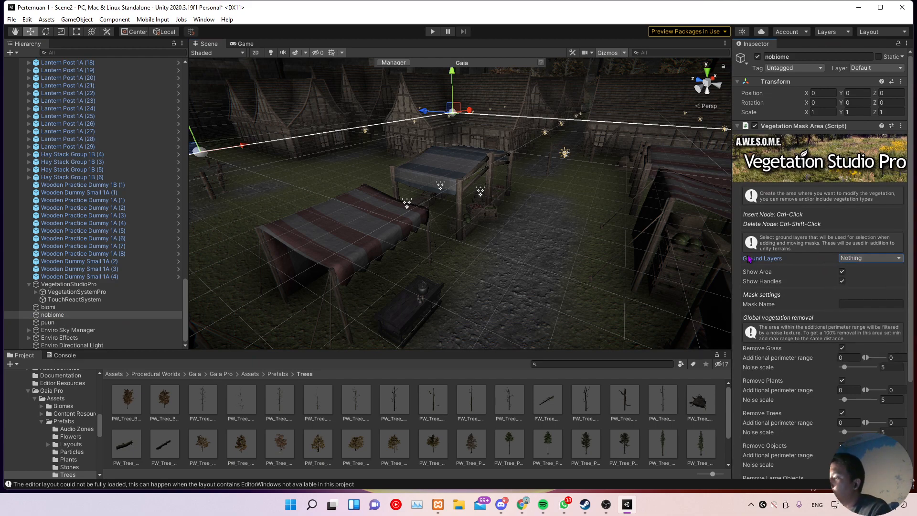
# Step: Examine the trees, small conifers and fallen logs of the forest area inside the castle wall
pyautogui.scroll(-8, 399, 219)
pyautogui.moveTo(416, 205); pyautogui.dragTo(346, 298, button='middle')
pyautogui.scroll(5, 424, 310)
pyautogui.moveTo(431, 310); pyautogui.dragTo(365, 269, button='middle')
pyautogui.moveTo(365, 268); pyautogui.dragTo(302, 221, button='right')
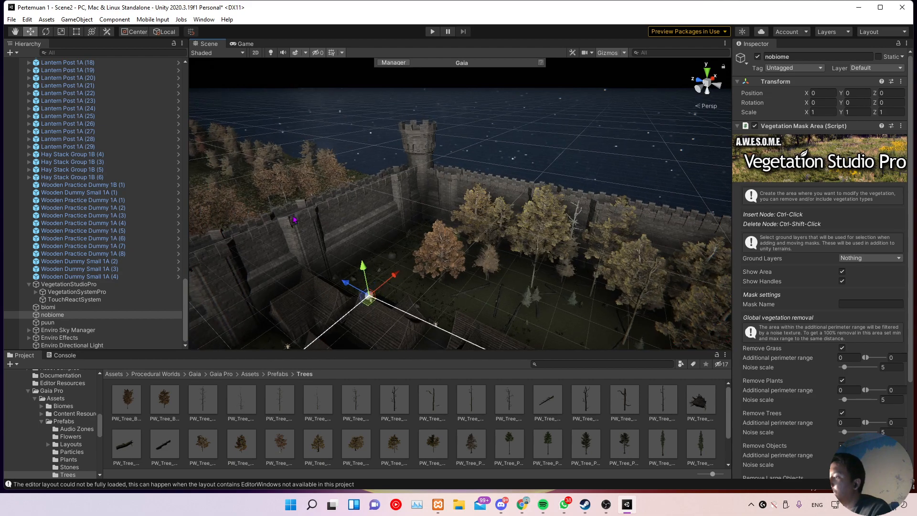
pyautogui.moveTo(550, 319); pyautogui.dragTo(417, 277, button='middle')
pyautogui.scroll(3, 418, 276)
pyautogui.scroll(4, 485, 272)
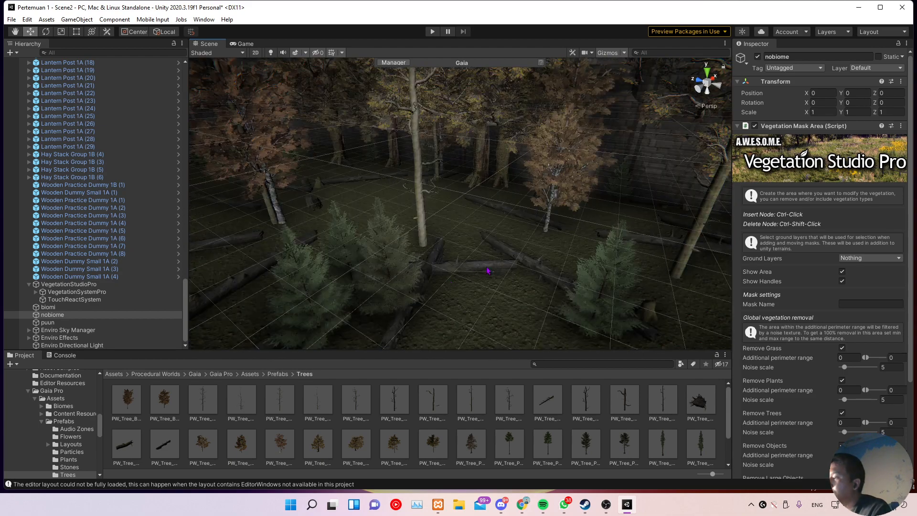
pyautogui.scroll(4, 497, 264)
pyautogui.scroll(4, 444, 256)
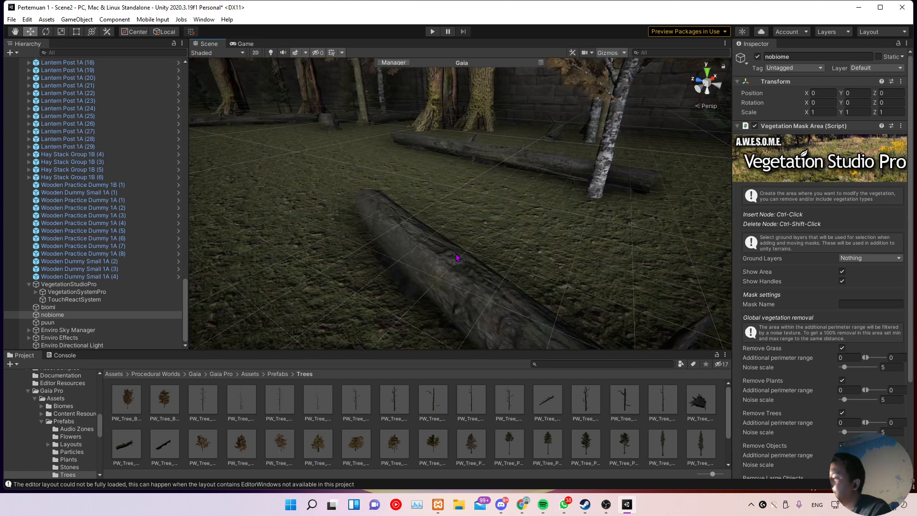
pyautogui.scroll(-5, 454, 258)
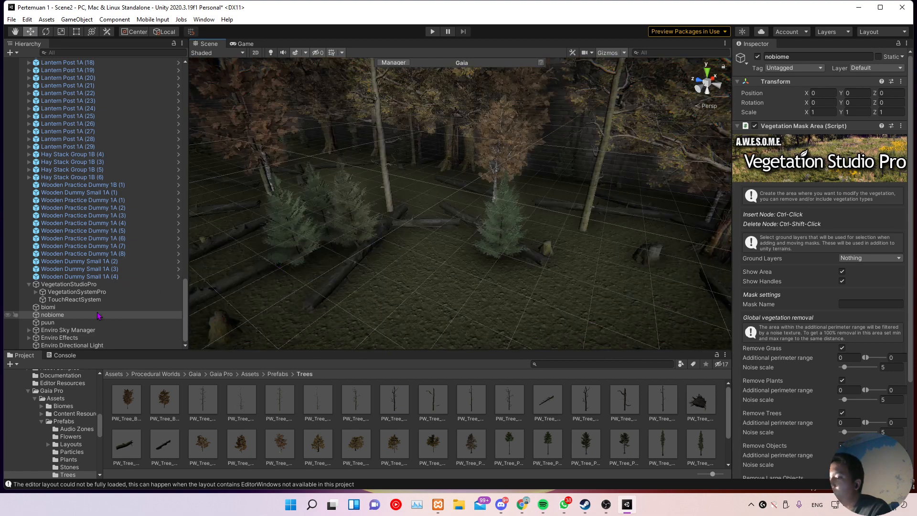
# Step: Select the biomi biome mask area and review its node, ground layer and blend settings
pyautogui.click(71, 308)
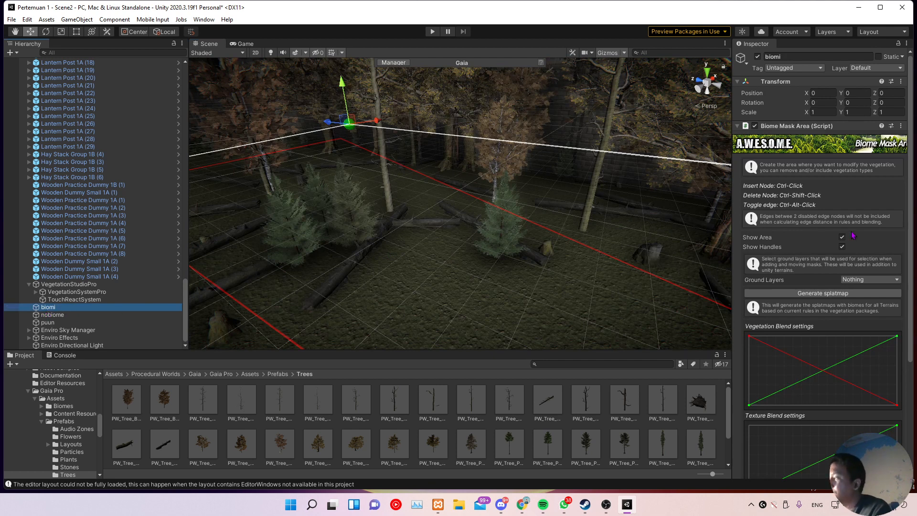
pyautogui.scroll(-3, 844, 222)
pyautogui.scroll(3, 844, 222)
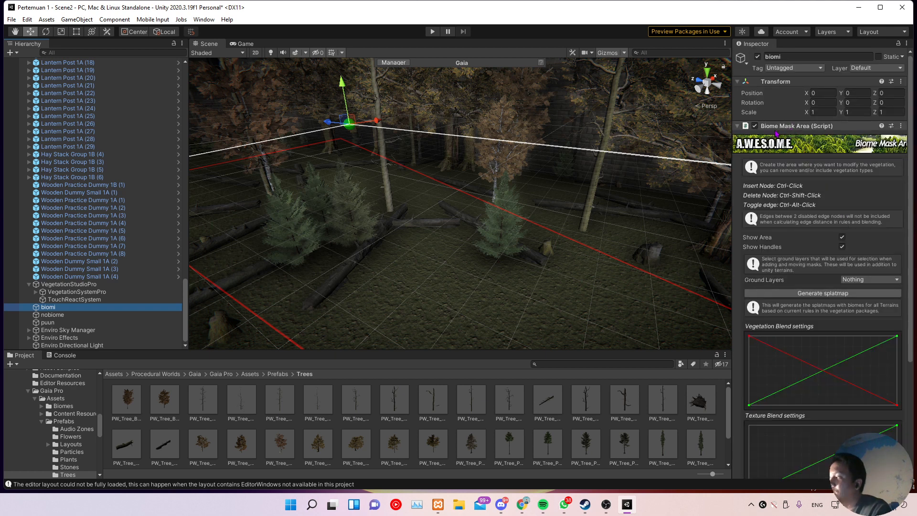
# Step: Review the general settings of VegetationSystemPro and the vegetation packages assigned to its biomes
pyautogui.click(95, 292)
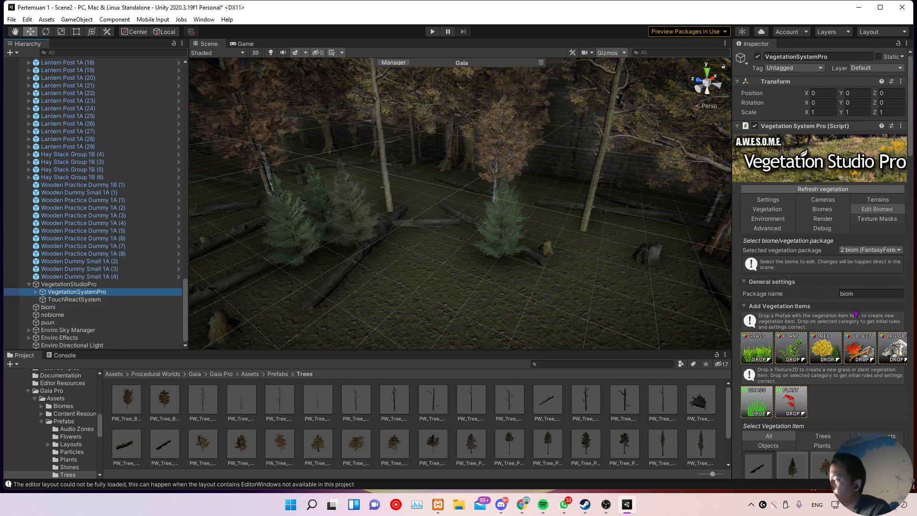
pyautogui.click(778, 200)
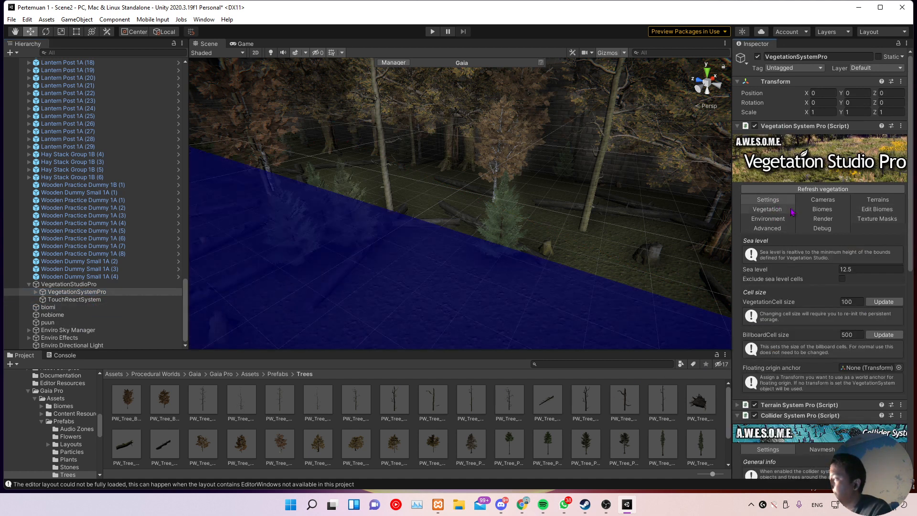
pyautogui.click(822, 210)
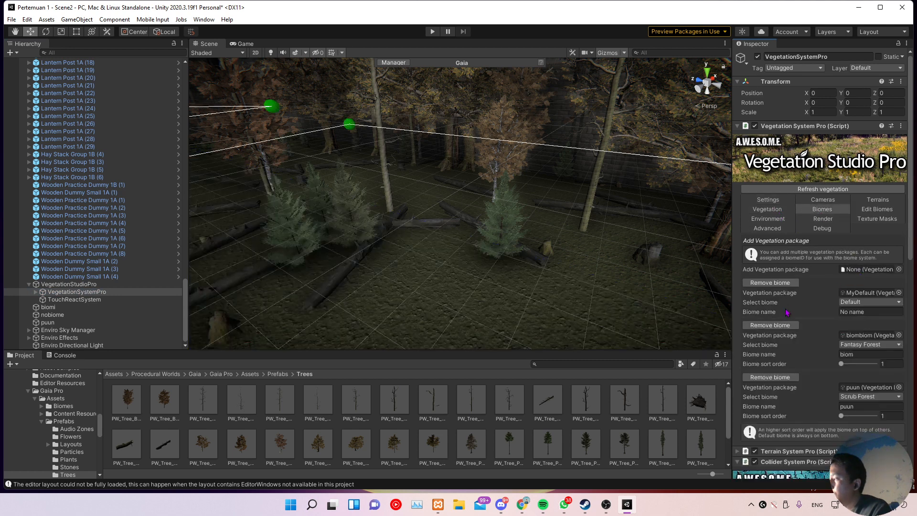
pyautogui.scroll(-3, 787, 315)
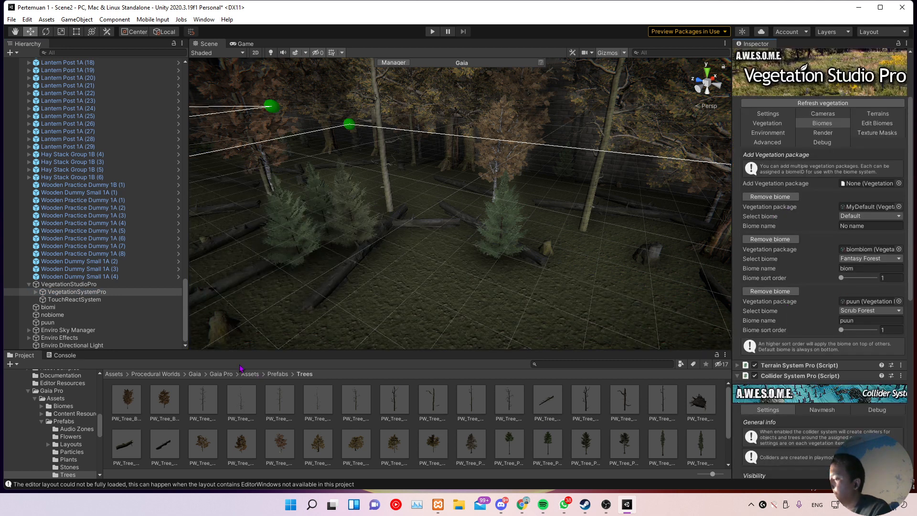
# Step: Open the VSPro folder under Assets to show the vegetation package files
pyautogui.click(156, 374)
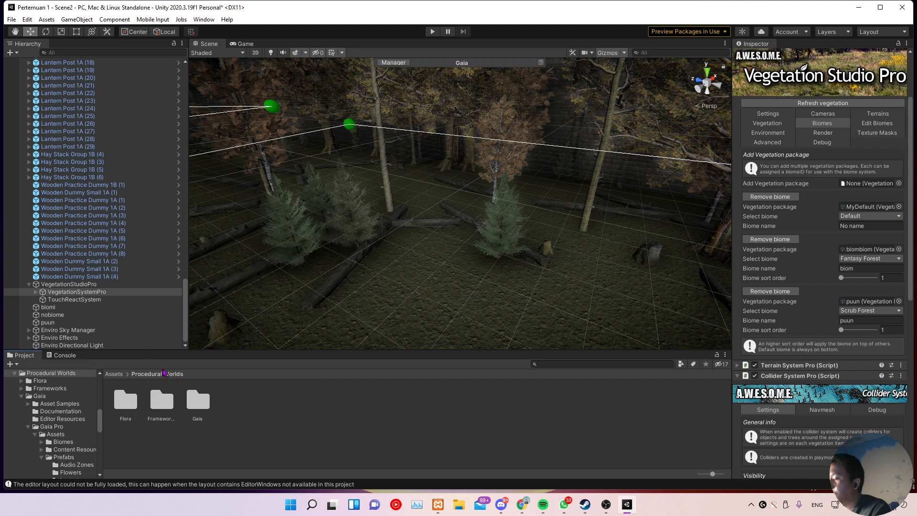
pyautogui.click(114, 374)
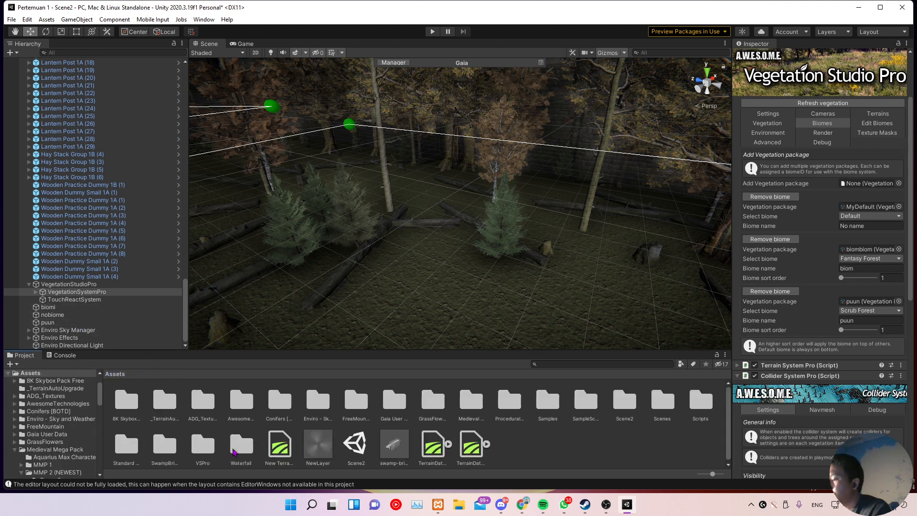
pyautogui.doubleClick(202, 444)
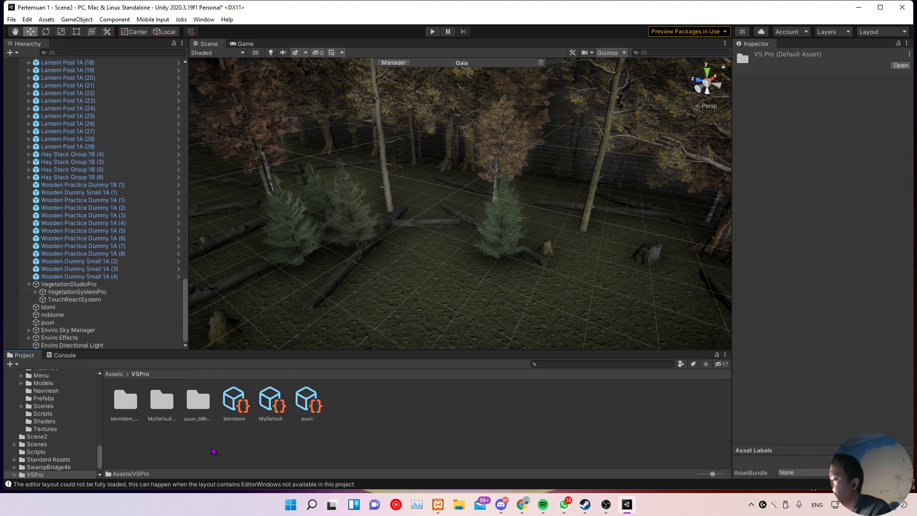
# Step: Look up the Awesome Technologies VegetationPackagePro biome types available for creating a package in the VSPro folder, without creating one
pyautogui.rightClick(350, 405)
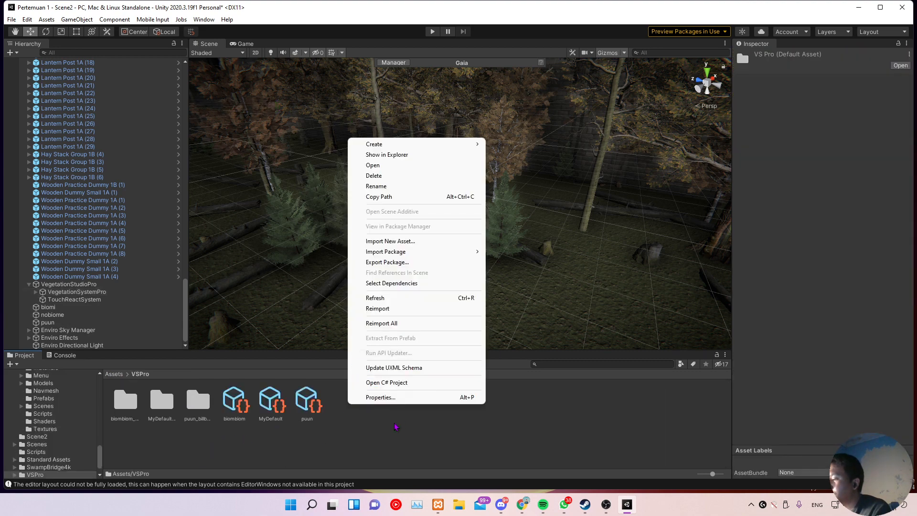
pyautogui.click(369, 405)
pyautogui.rightClick(369, 404)
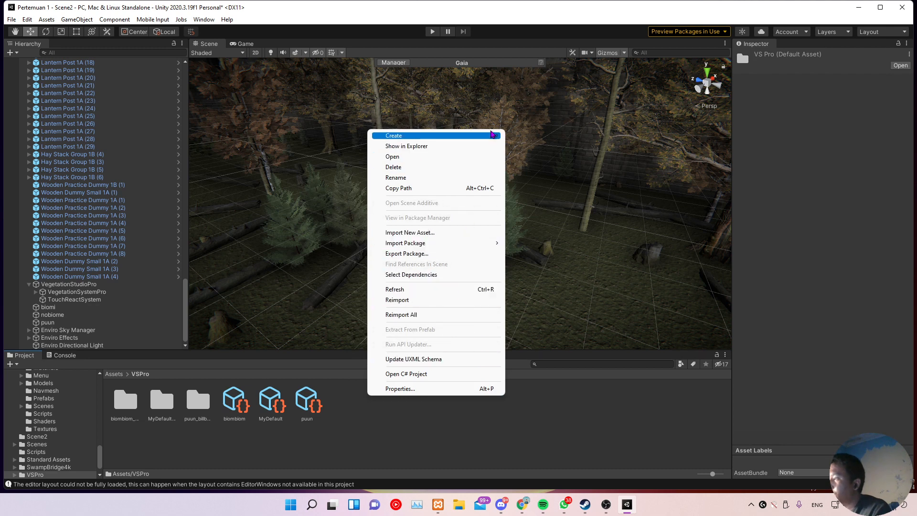
pyautogui.moveTo(489, 139)
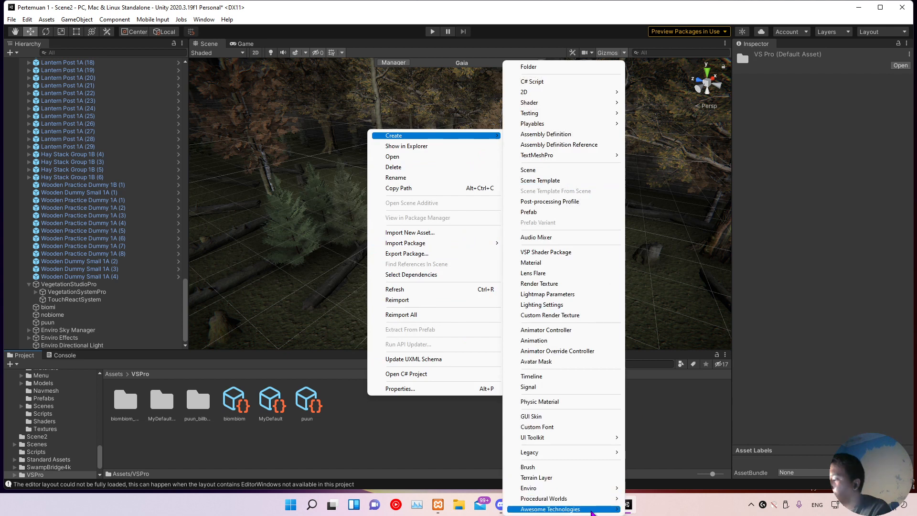
pyautogui.moveTo(592, 510)
pyautogui.moveTo(678, 508)
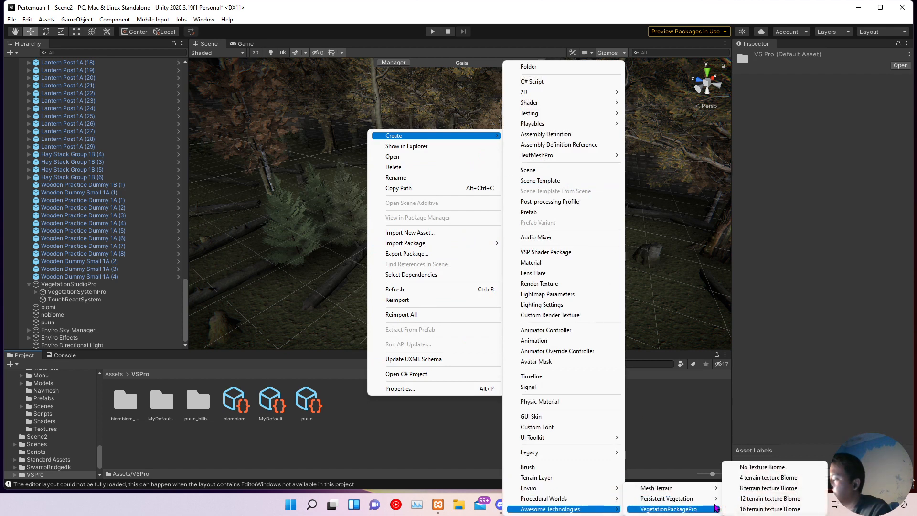
pyautogui.click(663, 425)
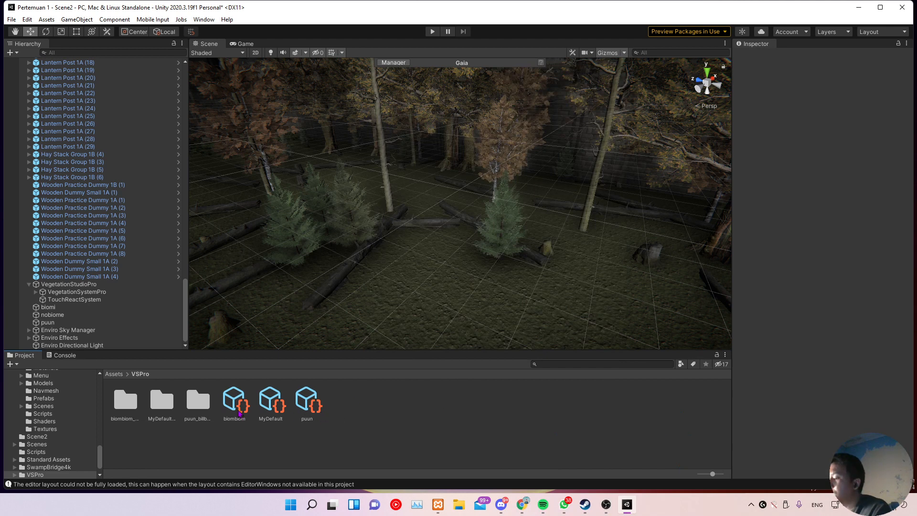
# Step: Inspect the biombiom package asset and the biome types that can be assigned to it in VegetationSystemPro
pyautogui.click(240, 412)
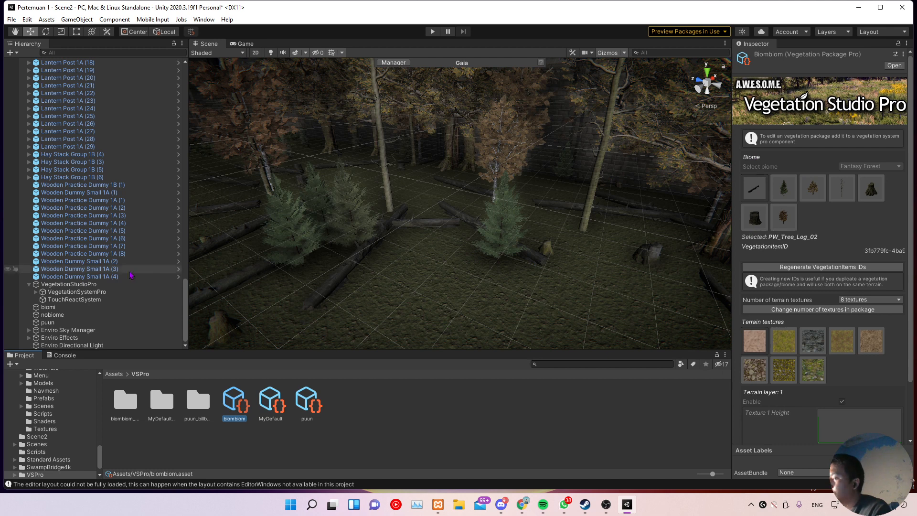
pyautogui.click(98, 293)
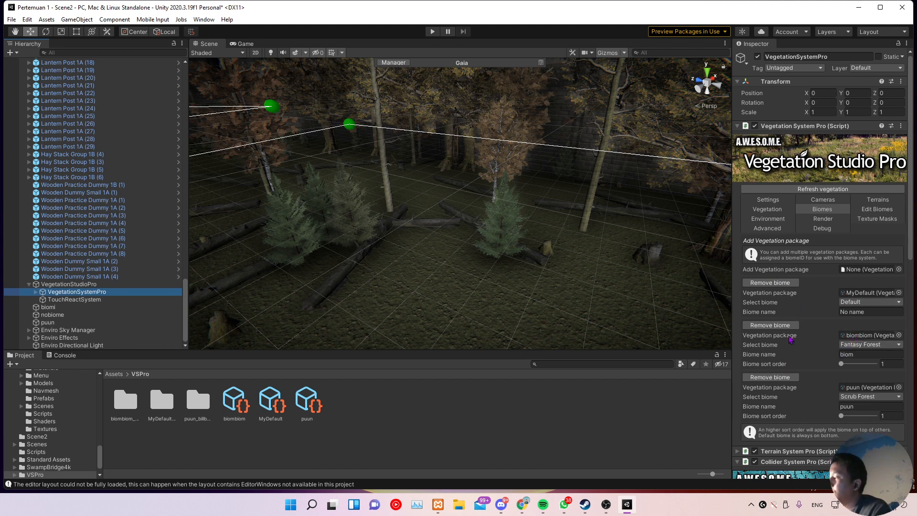
pyautogui.click(863, 347)
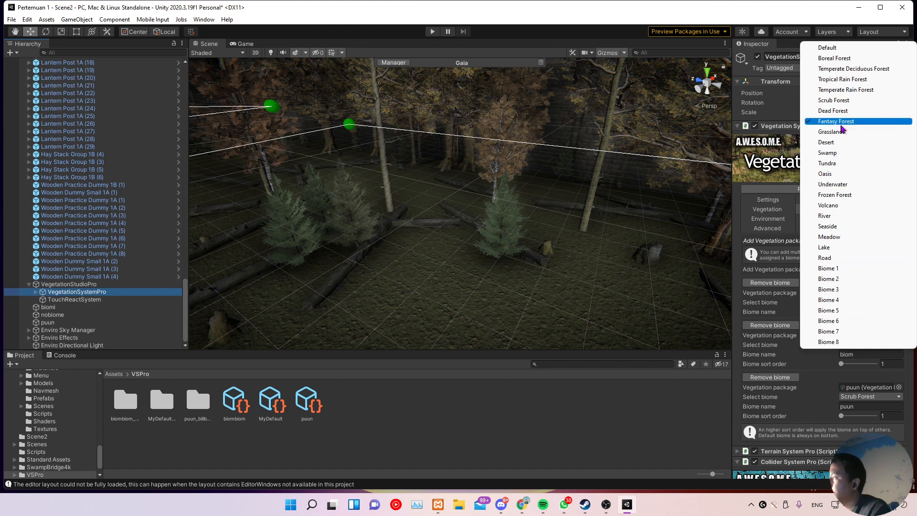
pyautogui.click(642, 442)
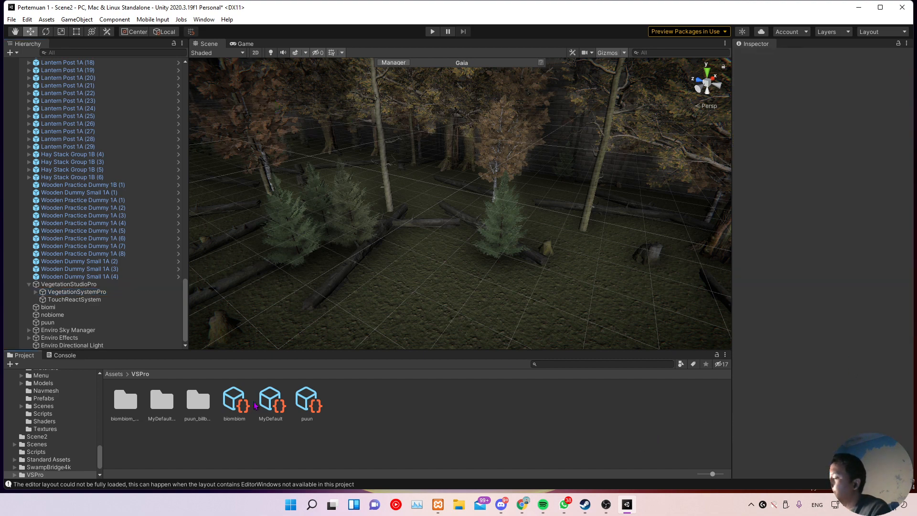
# Step: Check the biom package's entry in the biomes list and review its package selection and vegetation items for editing
pyautogui.click(76, 291)
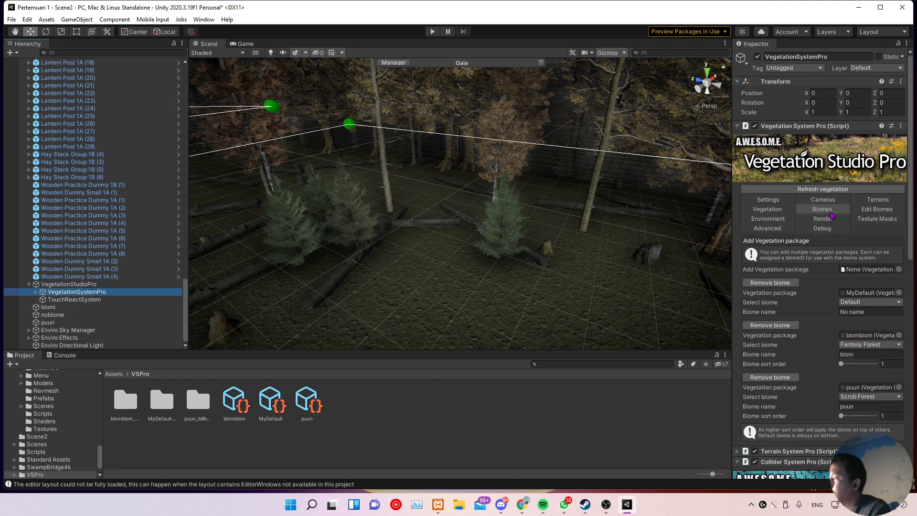
pyautogui.click(866, 210)
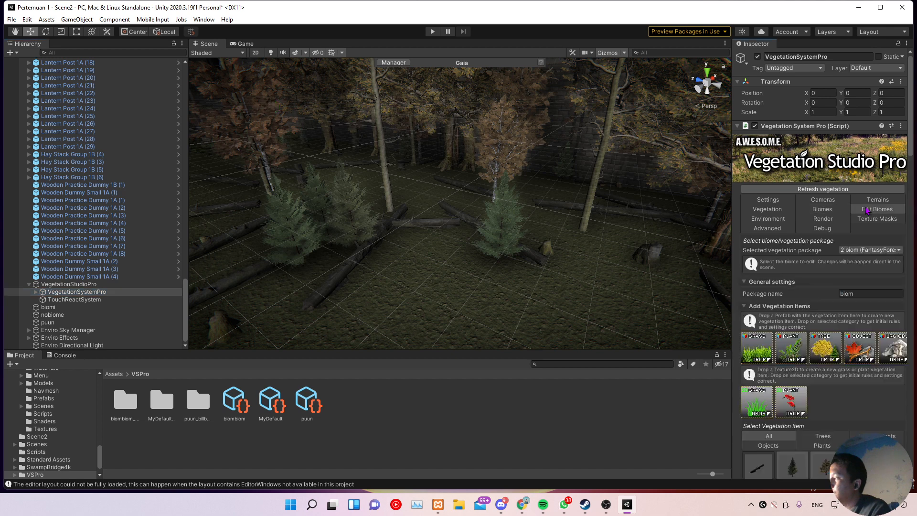
pyautogui.click(863, 248)
pyautogui.click(849, 272)
pyautogui.click(822, 210)
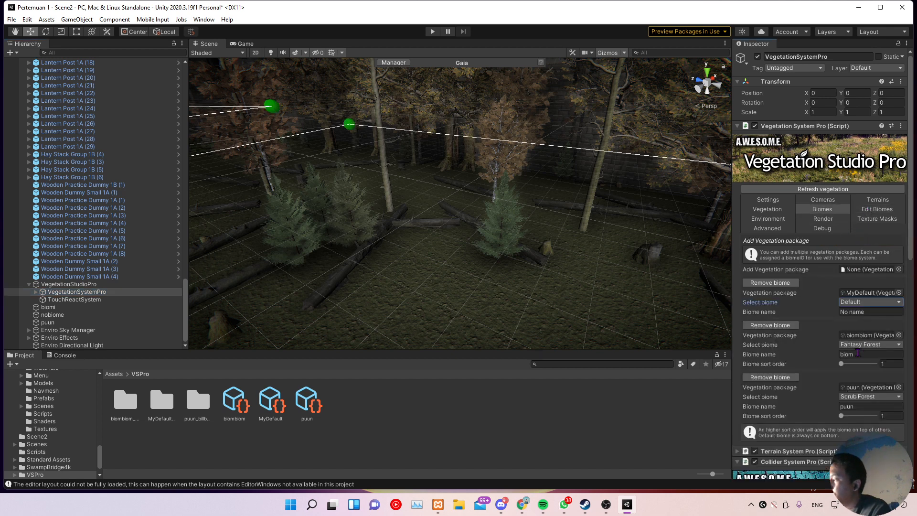
pyautogui.click(852, 354)
pyautogui.click(880, 210)
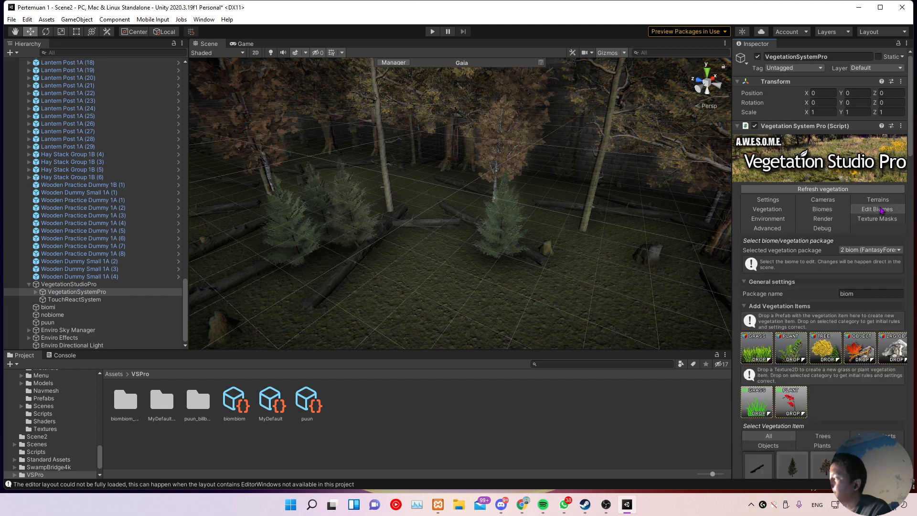
pyautogui.click(859, 271)
pyautogui.scroll(-5, 767, 332)
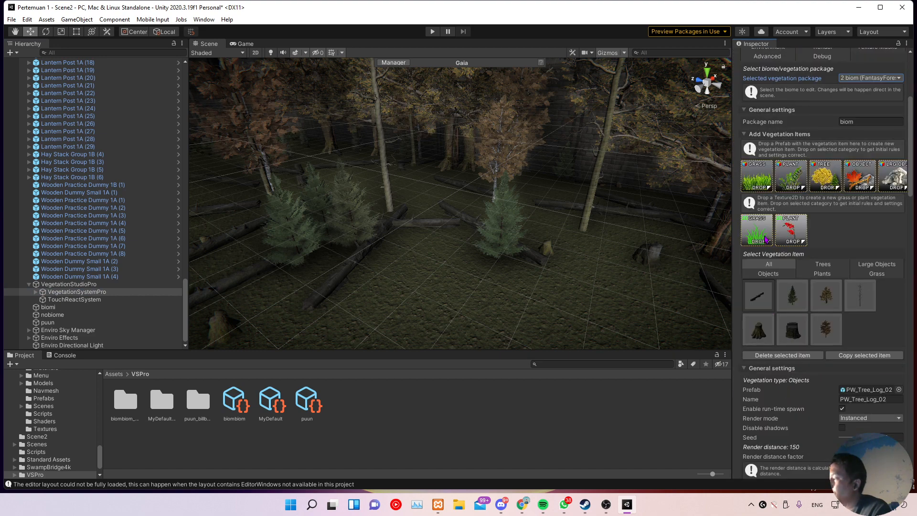
# Step: Select the biomi mask and inspect its FantasyForest outline, blend settings and the surrounding forest beyond the castle wall
pyautogui.scroll(-10, 591, 291)
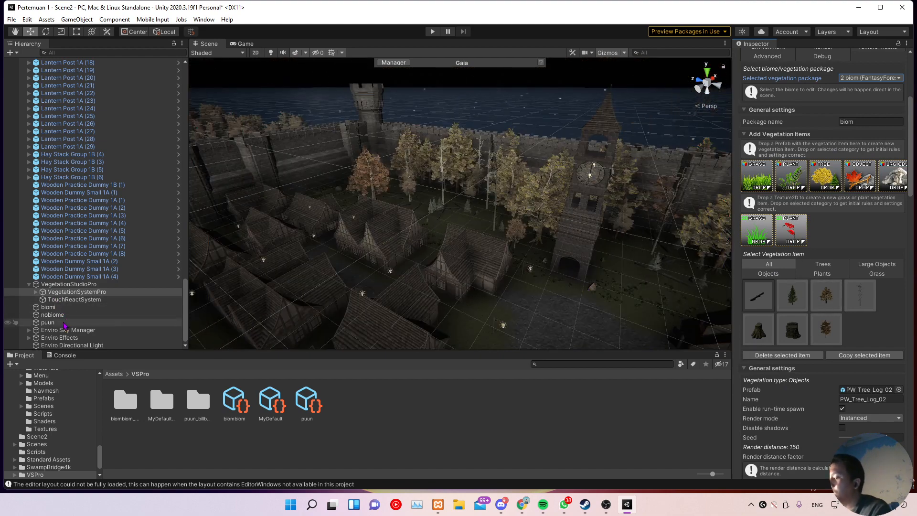
pyautogui.click(63, 308)
pyautogui.moveTo(470, 287); pyautogui.dragTo(281, 260, button='middle')
pyautogui.scroll(2, 315, 246)
pyautogui.keyDown('alt'); pyautogui.moveTo(467, 273); pyautogui.dragTo(204, 254); pyautogui.keyUp('alt')
pyautogui.moveTo(203, 254); pyautogui.dragTo(247, 246, button='right')
pyautogui.scroll(-4, 247, 245)
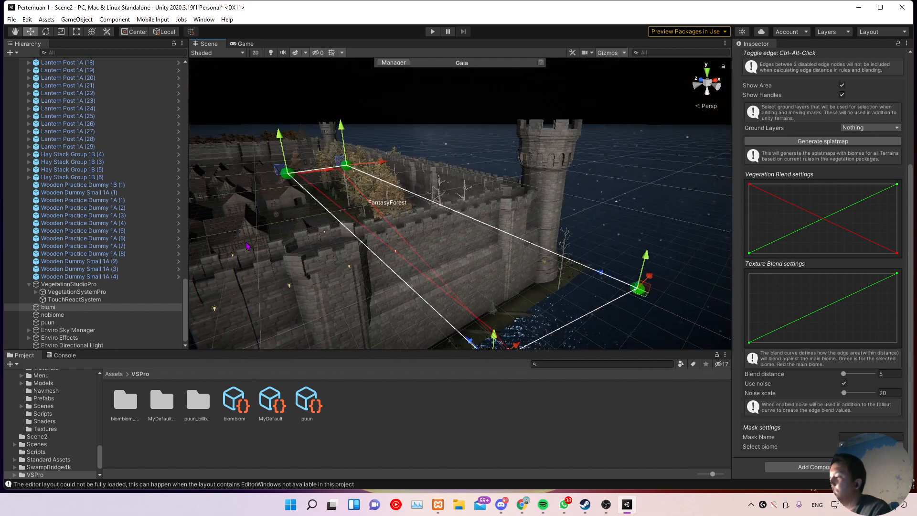
pyautogui.moveTo(270, 223); pyautogui.dragTo(371, 266, button='middle')
pyautogui.scroll(2, 369, 269)
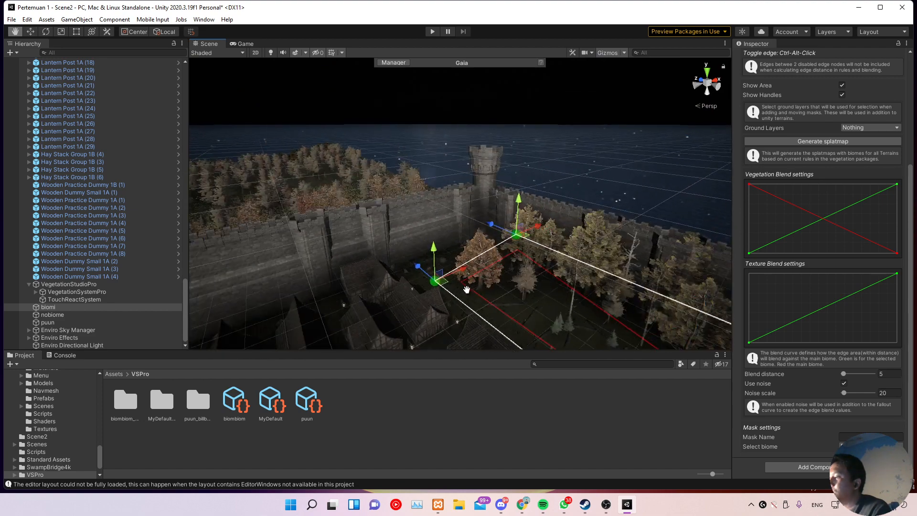
pyautogui.moveTo(545, 316); pyautogui.dragTo(541, 319, button='middle')
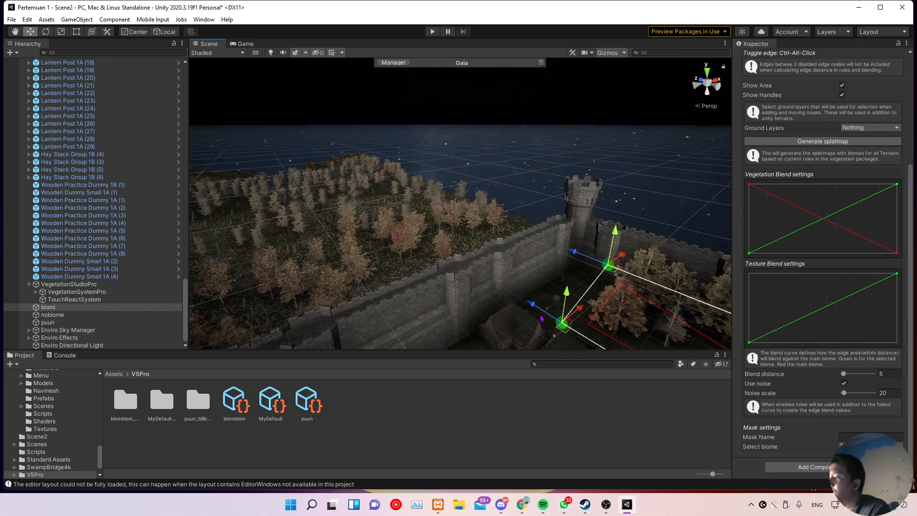
pyautogui.moveTo(269, 248); pyautogui.dragTo(442, 200, button='middle')
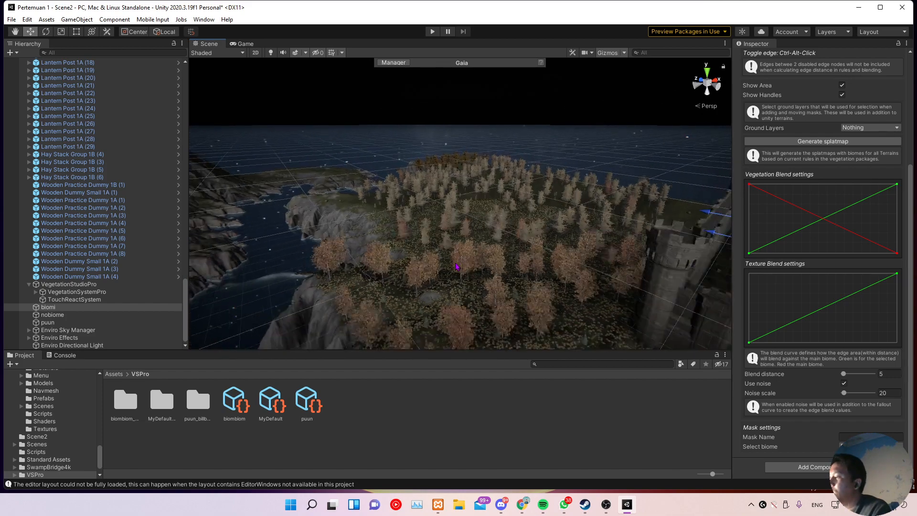
# Step: Select the puun biome mask and examine its ScrubForest outline across the forested headland
pyautogui.moveTo(422, 273); pyautogui.dragTo(458, 224, button='middle')
pyautogui.scroll(-3, 457, 223)
pyautogui.moveTo(600, 197); pyautogui.dragTo(312, 257, button='middle')
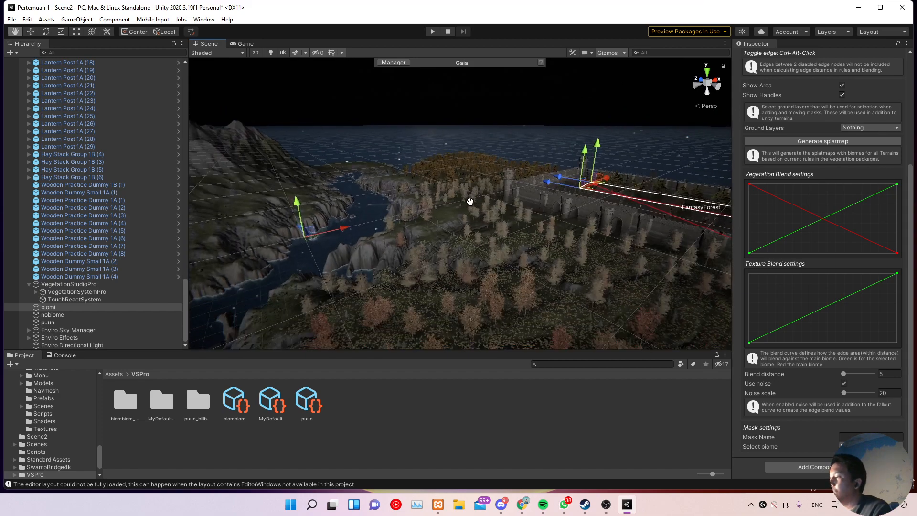
pyautogui.scroll(3, 468, 215)
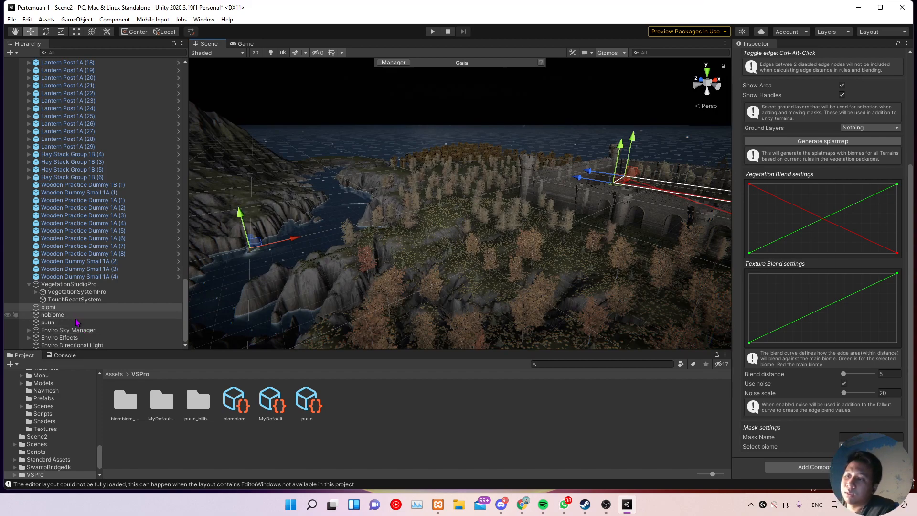
pyautogui.click(78, 323)
pyautogui.moveTo(475, 262); pyautogui.dragTo(442, 237, button='middle')
pyautogui.scroll(-10, 442, 283)
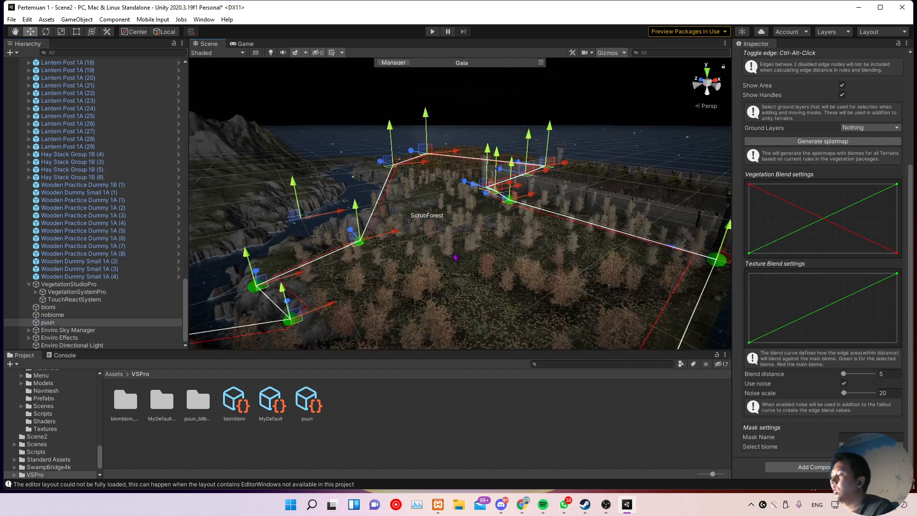
pyautogui.moveTo(441, 283); pyautogui.dragTo(505, 247, button='middle')
pyautogui.scroll(-5, 503, 245)
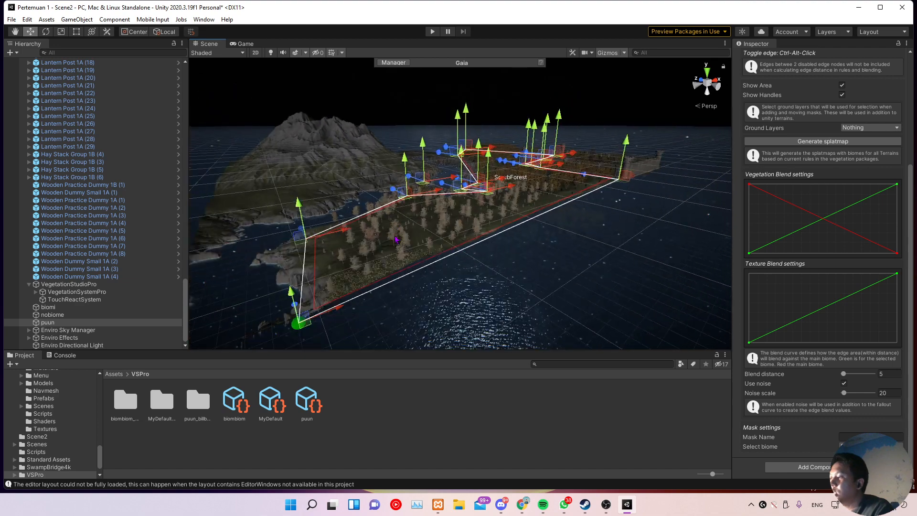
# Step: Add a node to the puun mask's shoreline edge and move it out toward the cliff, extending the ScrubForest area
pyautogui.moveTo(375, 230); pyautogui.dragTo(407, 222, button='middle')
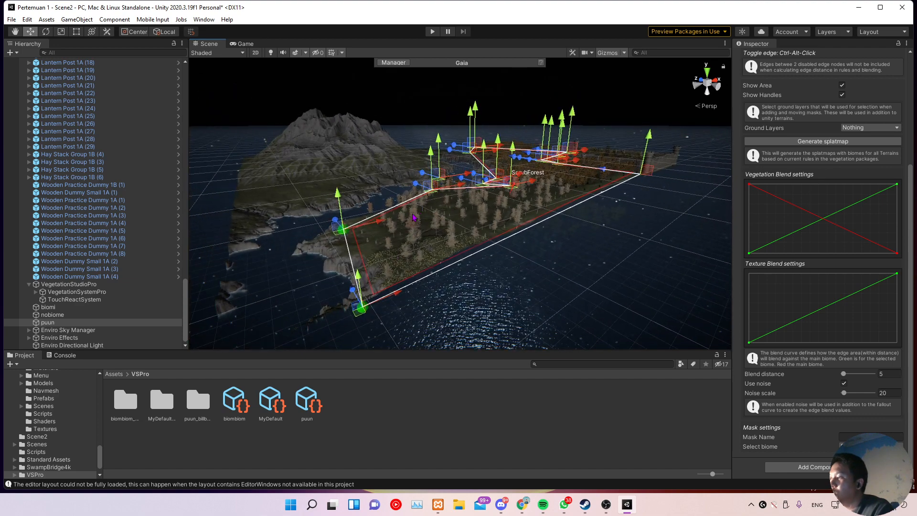
pyautogui.scroll(6, 403, 264)
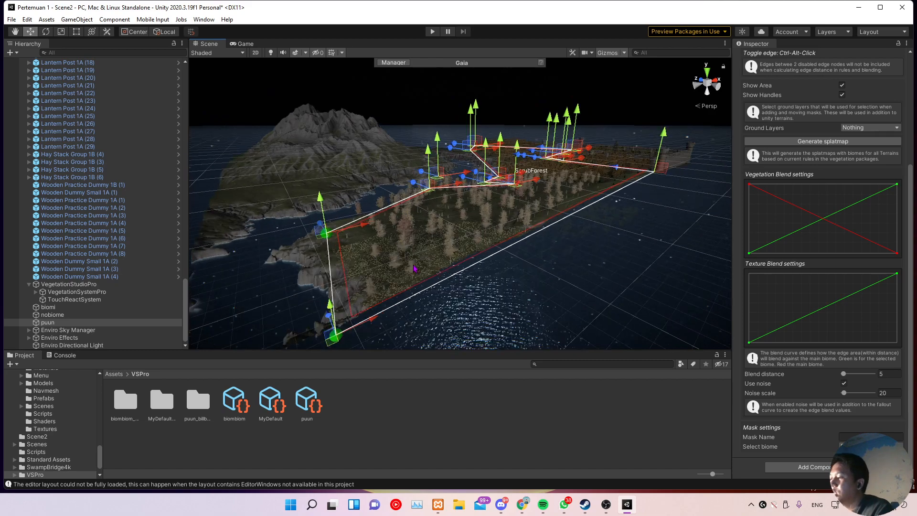
pyautogui.moveTo(404, 237); pyautogui.dragTo(417, 238, button='middle')
pyautogui.moveTo(390, 285); pyautogui.dragTo(410, 286, button='middle')
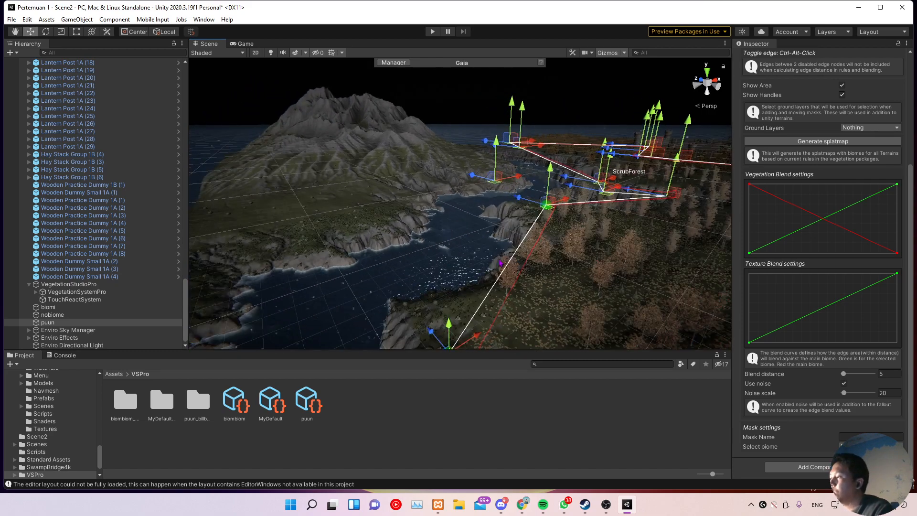
pyautogui.moveTo(503, 295); pyautogui.dragTo(493, 277, button='middle')
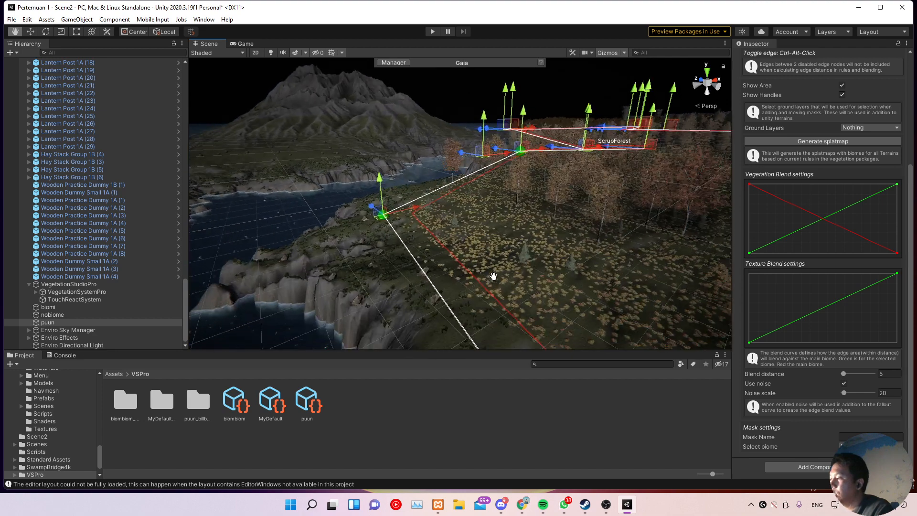
pyautogui.keyDown('ctrl'); pyautogui.click(443, 304); pyautogui.keyUp('ctrl')
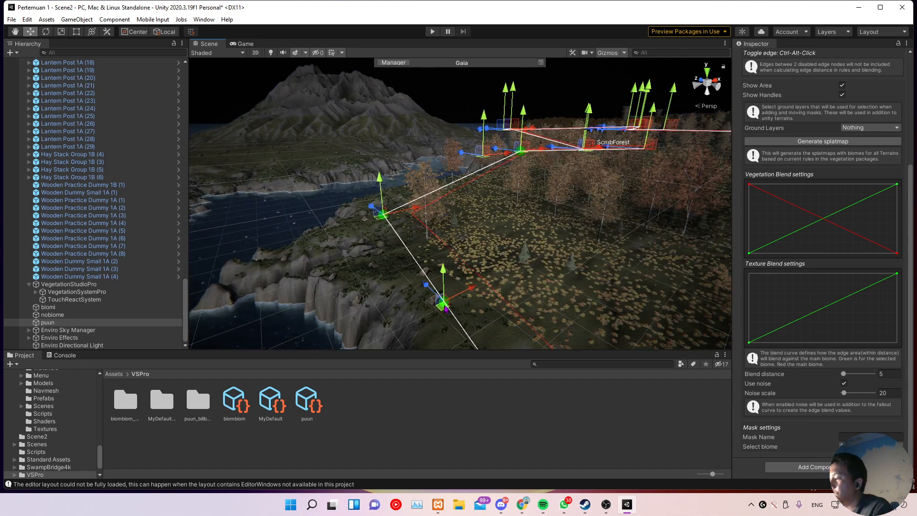
pyautogui.moveTo(442, 311); pyautogui.dragTo(282, 262)
pyautogui.click(374, 276)
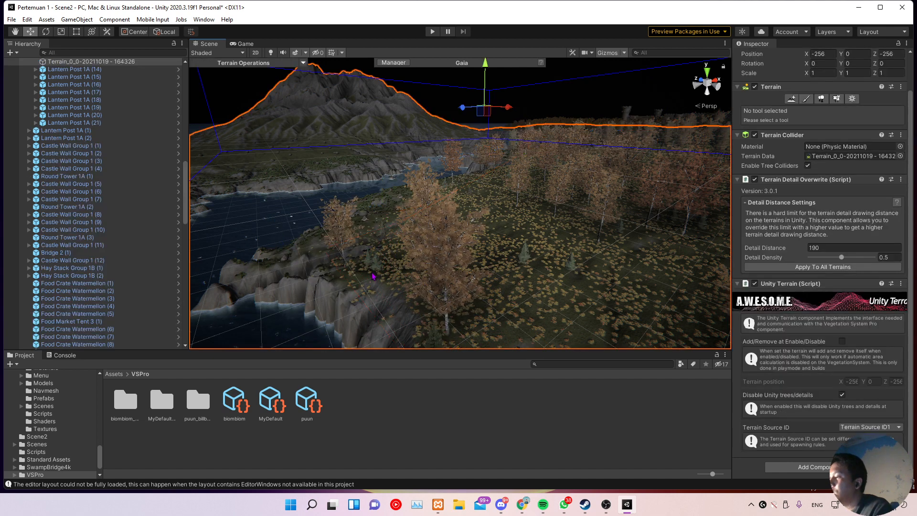
# Step: Examine the river, shoreline and mountain terrain across from the forested headland
pyautogui.scroll(-8, 426, 247)
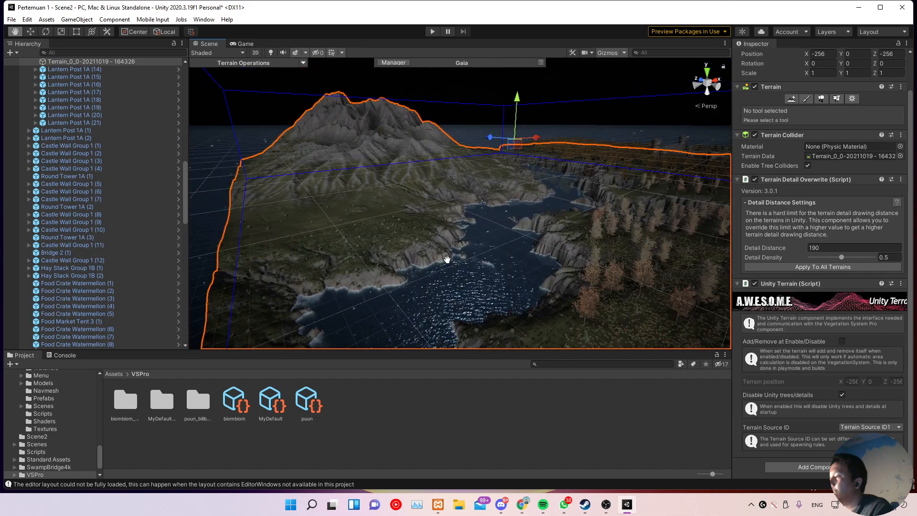
pyautogui.scroll(10, 485, 308)
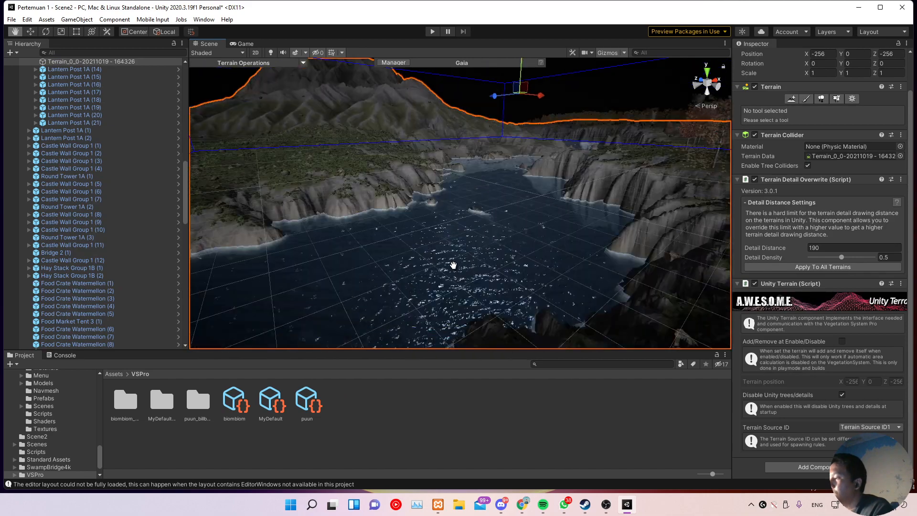
pyautogui.scroll(-6, 462, 255)
pyautogui.scroll(6, 477, 253)
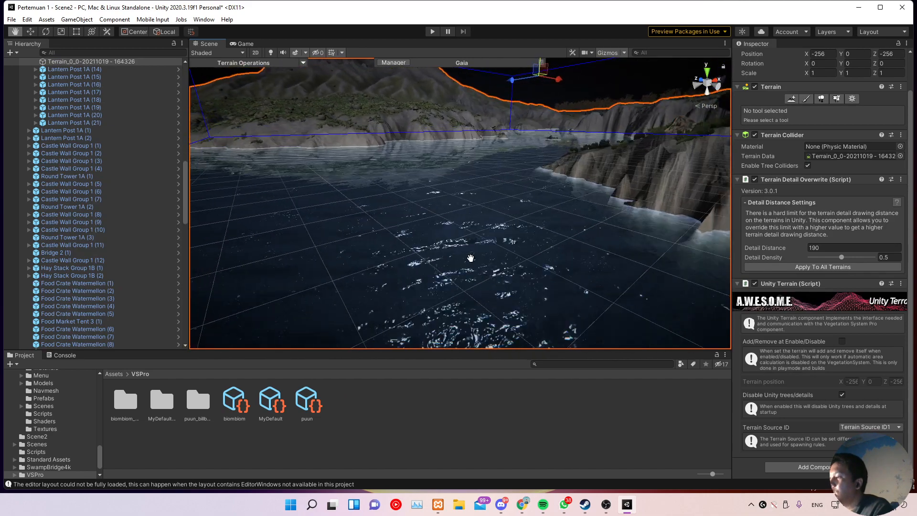
pyautogui.scroll(-8, 477, 253)
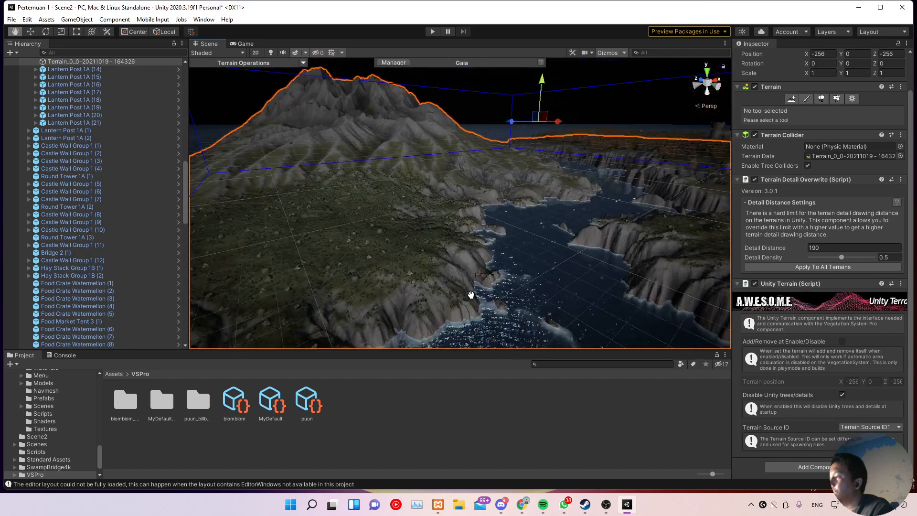
pyautogui.press('w')
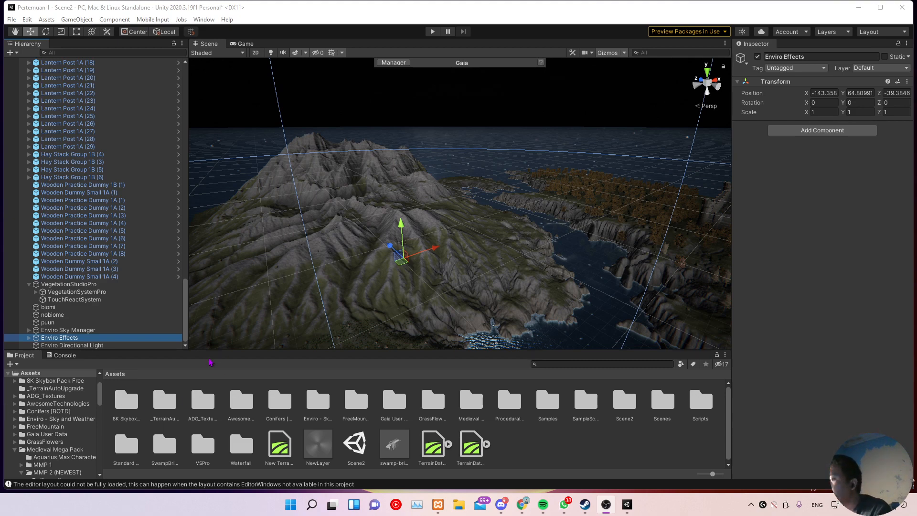
# Step: Examine the castle courtyard and the arched gate wall from inside the walls
pyautogui.scroll(8, 173, 267)
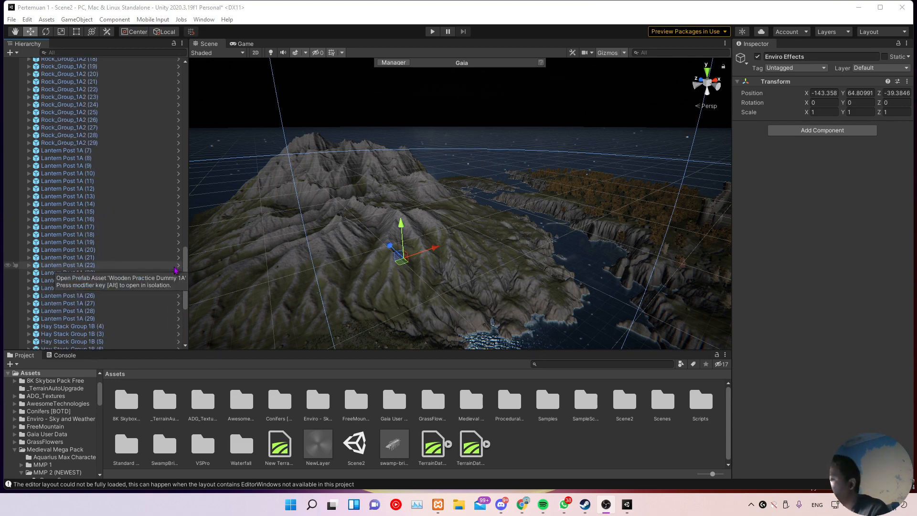
pyautogui.moveTo(534, 287); pyautogui.dragTo(283, 225, button='middle')
pyautogui.scroll(-2, 412, 235)
pyautogui.scroll(3, 491, 212)
pyautogui.moveTo(492, 212); pyautogui.dragTo(448, 249, button='middle')
pyautogui.scroll(5, 460, 267)
pyautogui.moveTo(413, 292); pyautogui.dragTo(200, 222, button='right')
pyautogui.moveTo(414, 263); pyautogui.dragTo(263, 248, button='right')
pyautogui.moveTo(317, 292); pyautogui.dragTo(323, 256, button='middle')
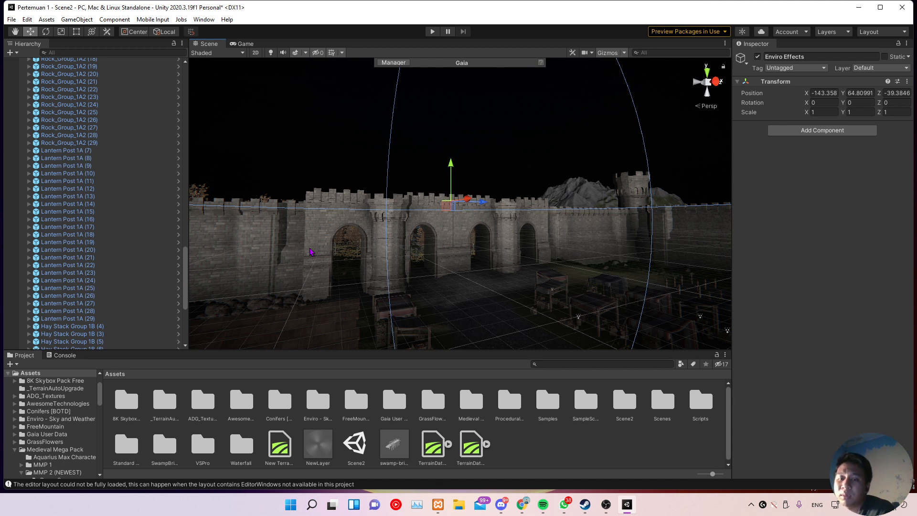
# Step: Clear the selection and survey the village street between the houses and the castle wall
pyautogui.click(357, 271)
pyautogui.click(401, 146)
pyautogui.moveTo(410, 290); pyautogui.dragTo(371, 289, button='middle')
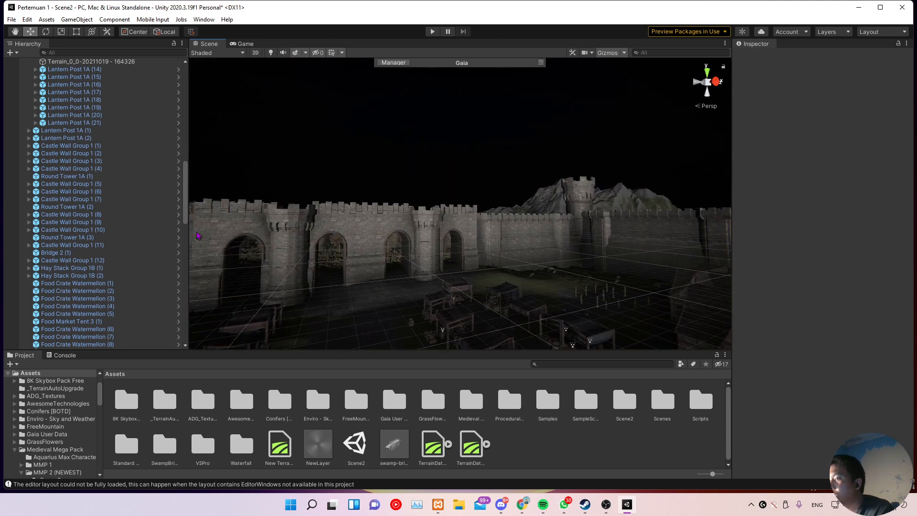
pyautogui.scroll(5, 97, 239)
pyautogui.scroll(10, 97, 239)
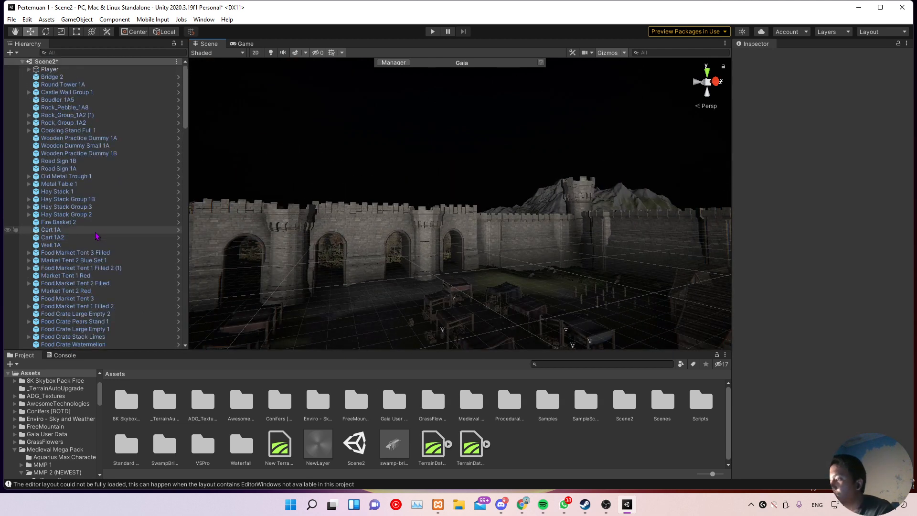
pyautogui.moveTo(308, 278); pyautogui.dragTo(320, 247, button='middle')
pyautogui.scroll(-5, 299, 249)
pyautogui.moveTo(447, 267); pyautogui.dragTo(440, 269, button='middle')
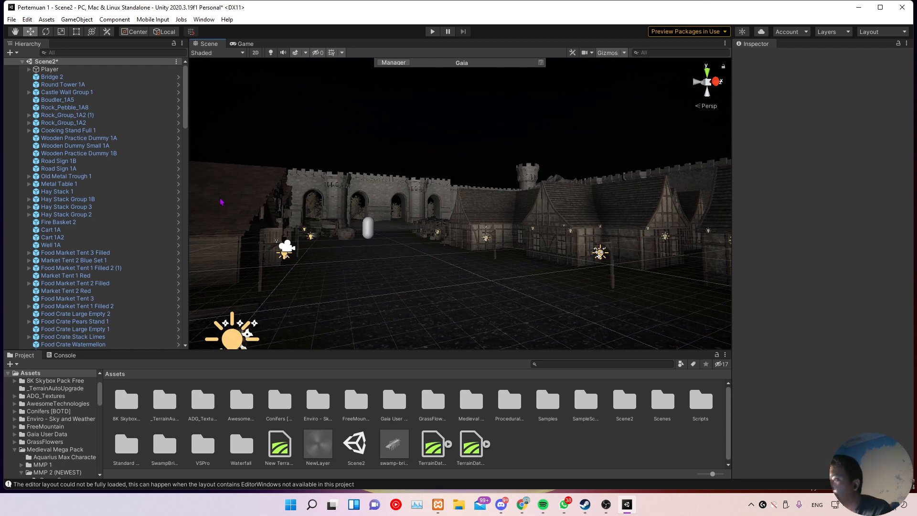
# Step: Expand Gaia Player under Gaia Runtime and inspect it together with its Player and Main Camera children
pyautogui.scroll(-10, 82, 192)
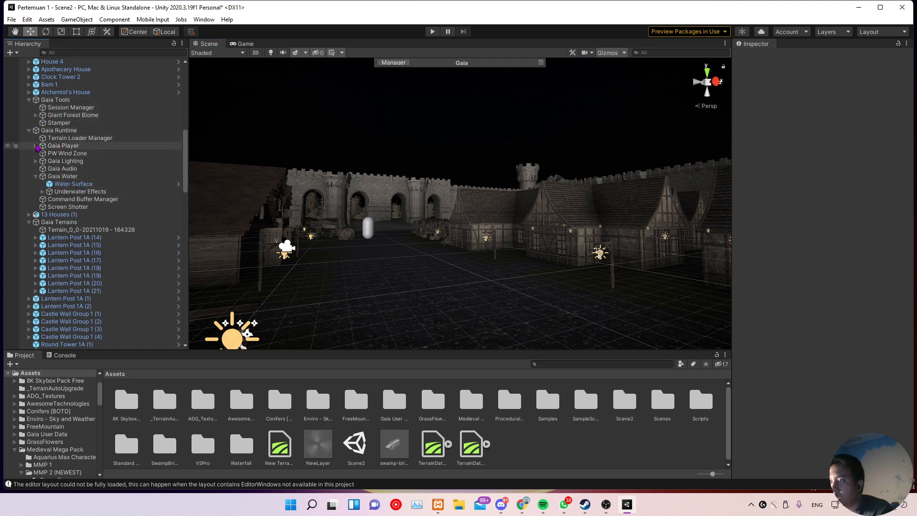
pyautogui.click(36, 146)
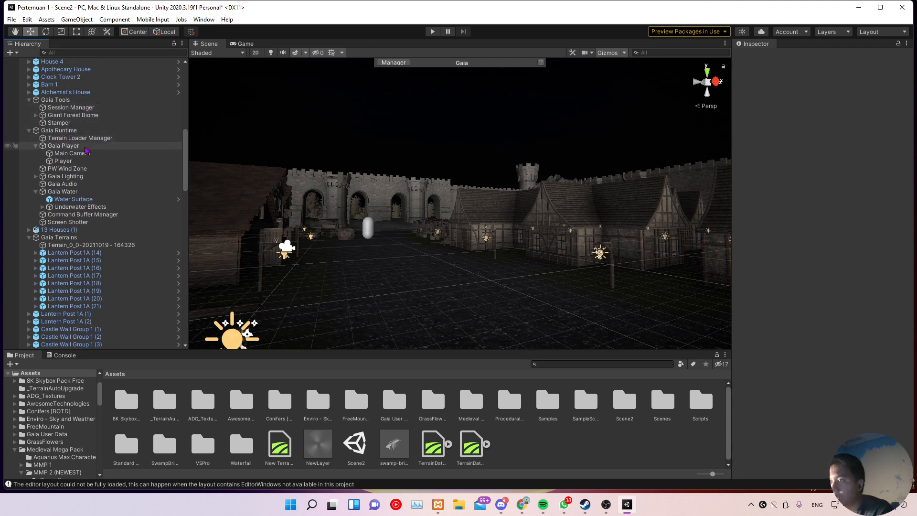
pyautogui.click(86, 145)
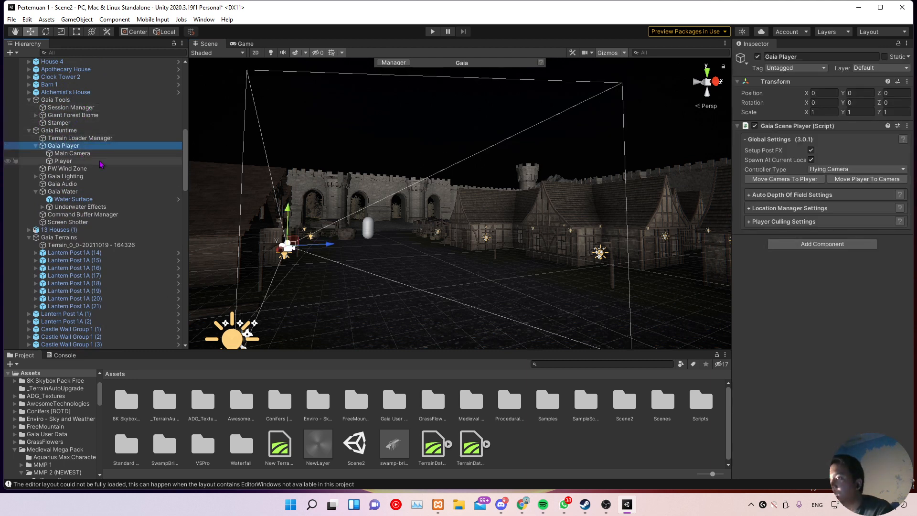
pyautogui.click(61, 162)
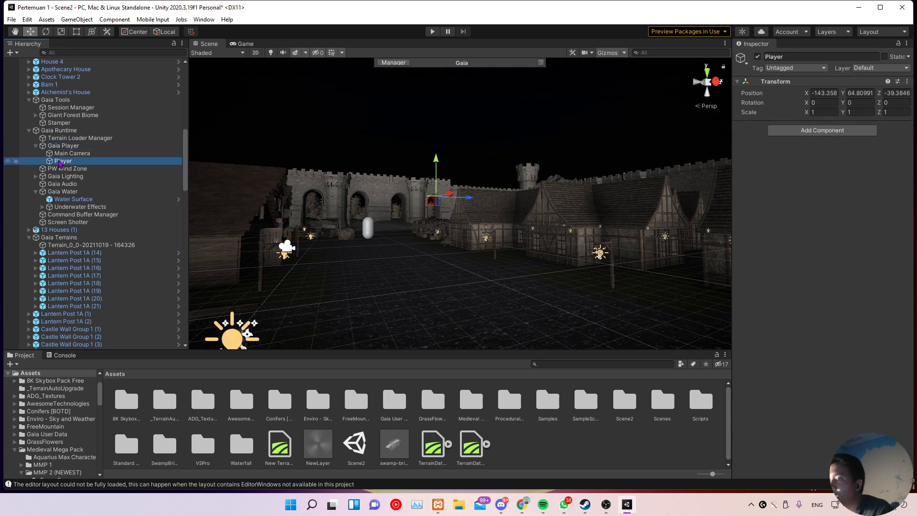
pyautogui.rightClick(61, 164)
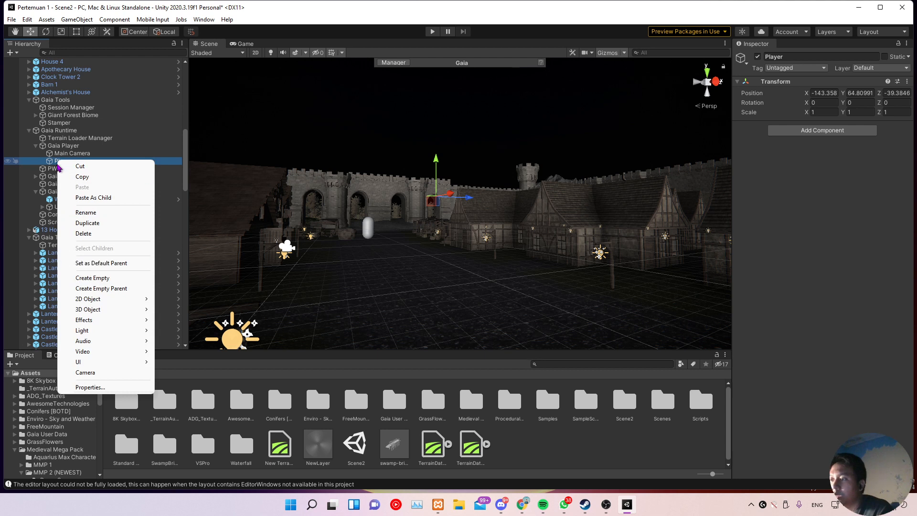
pyautogui.click(64, 162)
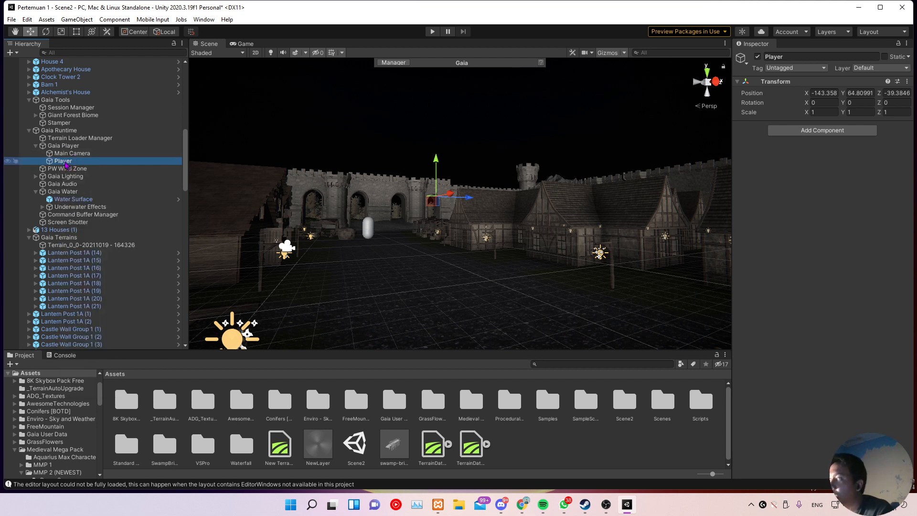
pyautogui.click(68, 154)
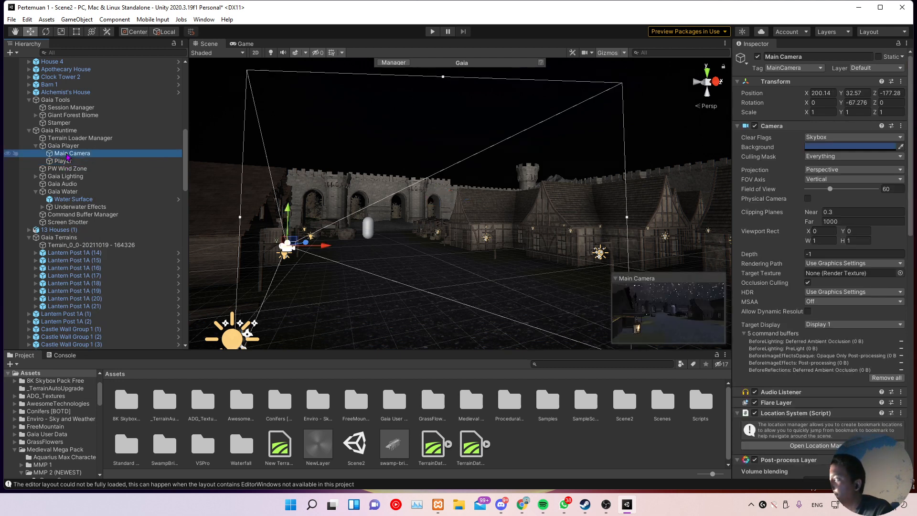
# Step: Check the Main Camera's placement in the village street, and clear the selection
pyautogui.scroll(5, 69, 162)
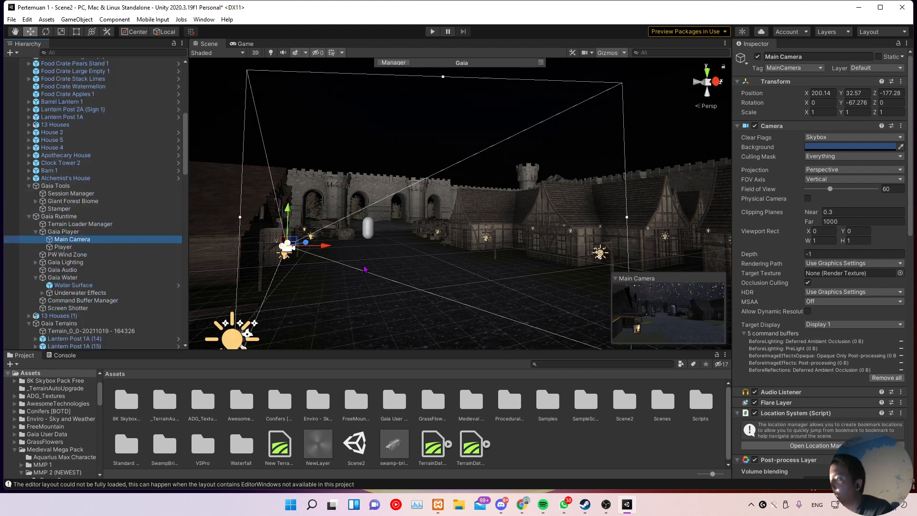
pyautogui.scroll(-5, 372, 269)
pyautogui.moveTo(380, 173); pyautogui.dragTo(396, 226, button='middle')
pyautogui.scroll(5, 379, 279)
pyautogui.press('f')
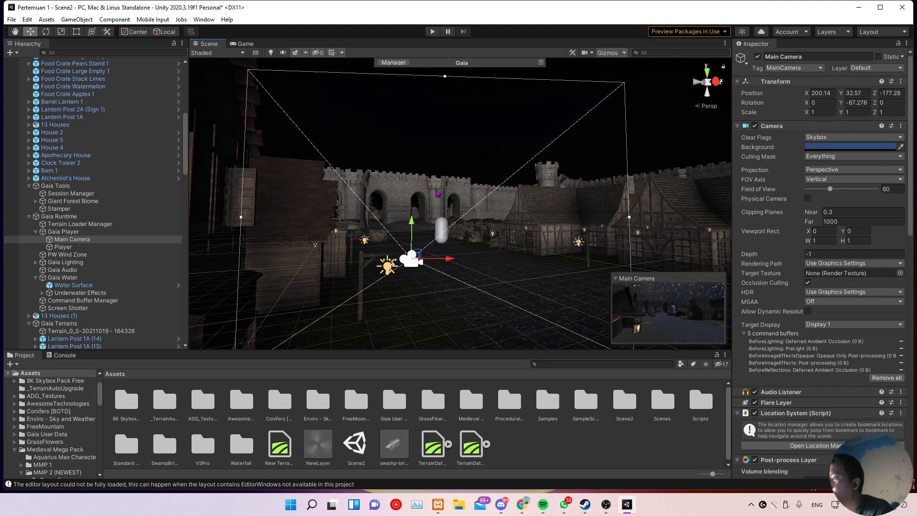
pyautogui.click(380, 191)
pyautogui.click(411, 144)
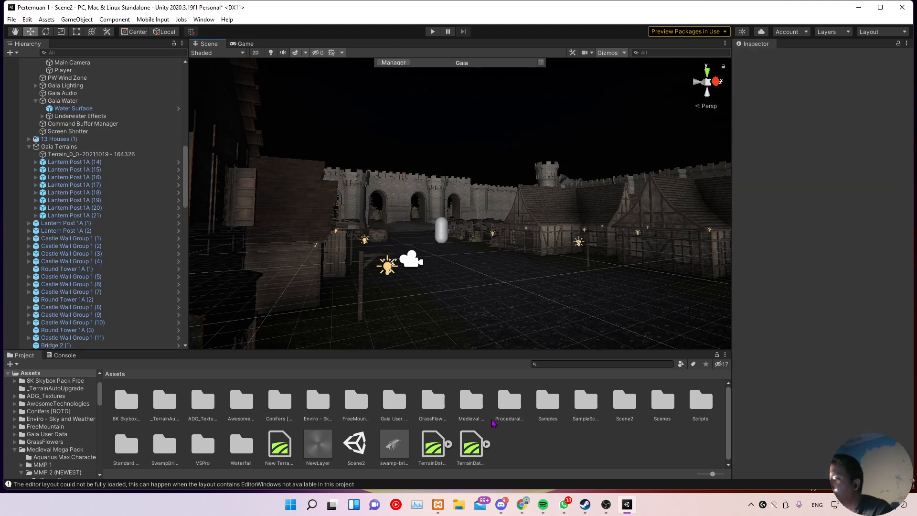
# Step: Look up the Enviro asset types available for creation in the Assets folder, without creating one
pyautogui.rightClick(521, 436)
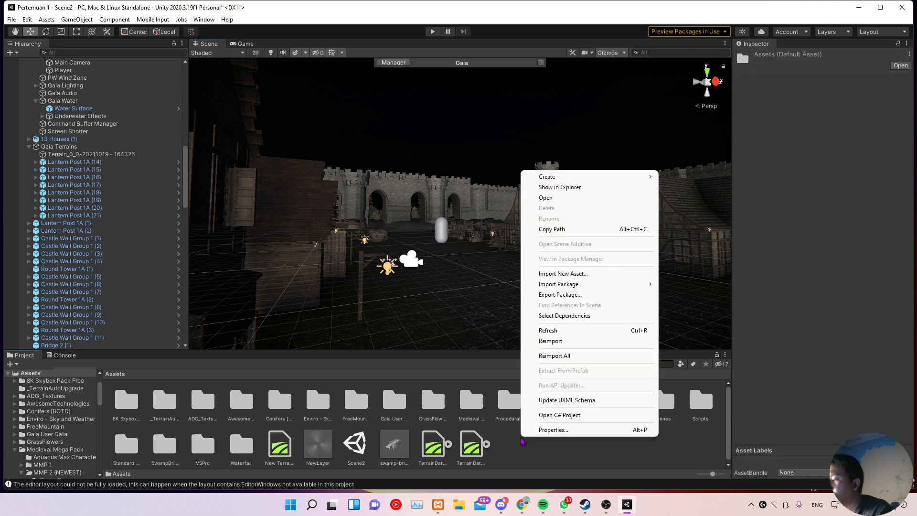
pyautogui.moveTo(606, 180)
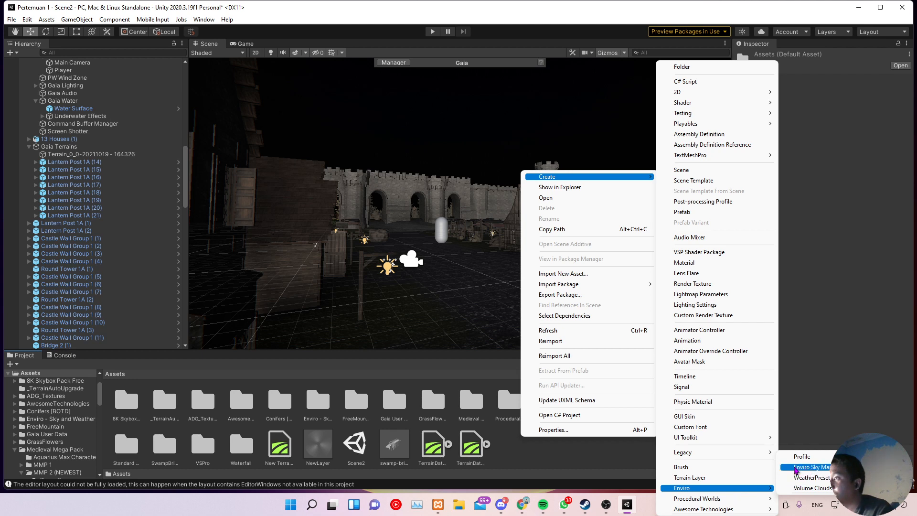
pyautogui.click(548, 452)
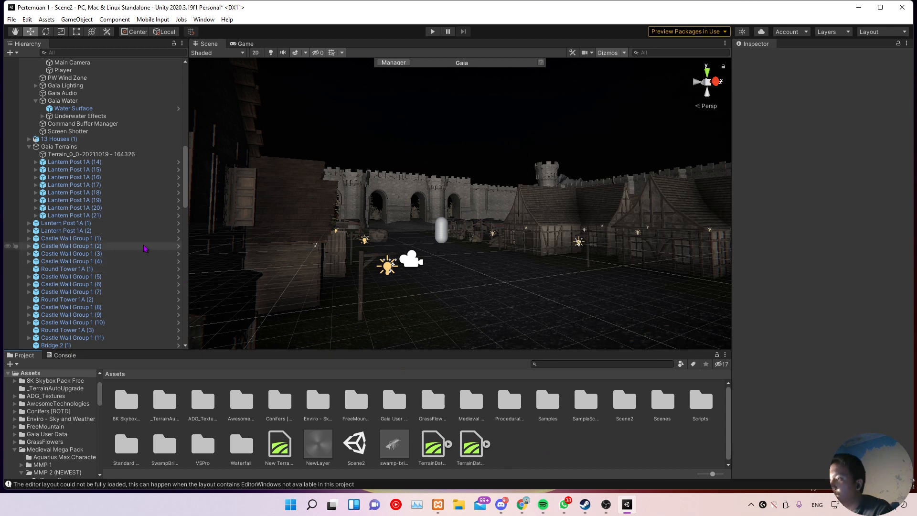
# Step: Look up the Enviro - Sky and Weather options among Gaia Manager's installed extensions, and close the manager without adding anything
pyautogui.scroll(-1, 154, 260)
pyautogui.scroll(-5, 297, 172)
pyautogui.scroll(-6, 163, 175)
pyautogui.scroll(-10, 163, 176)
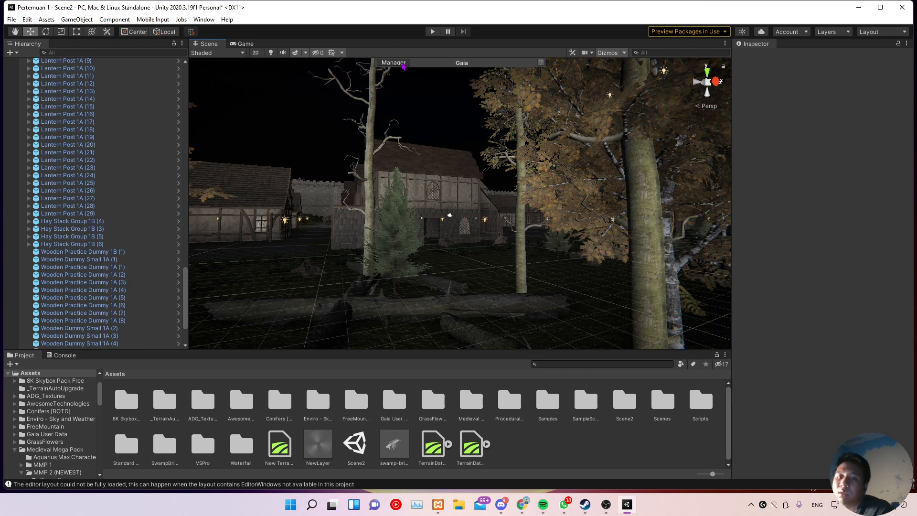
pyautogui.click(401, 67)
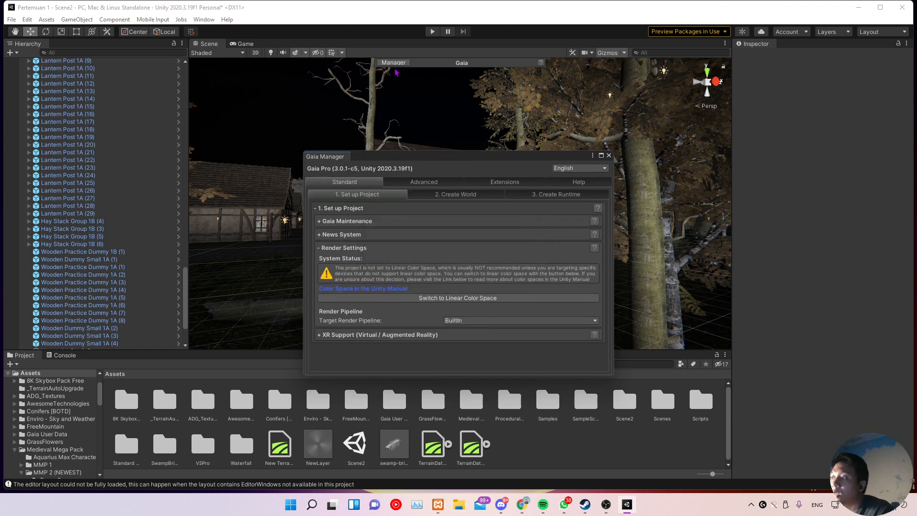
pyautogui.click(484, 184)
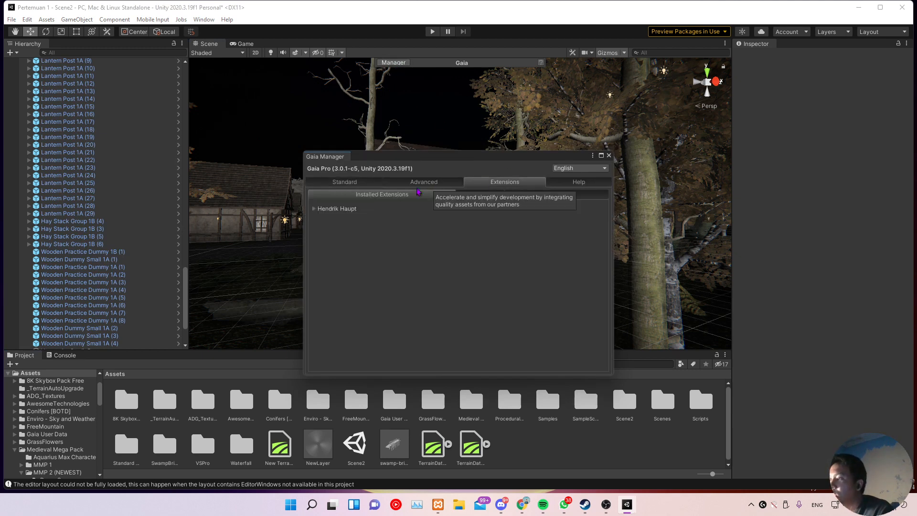
pyautogui.click(335, 209)
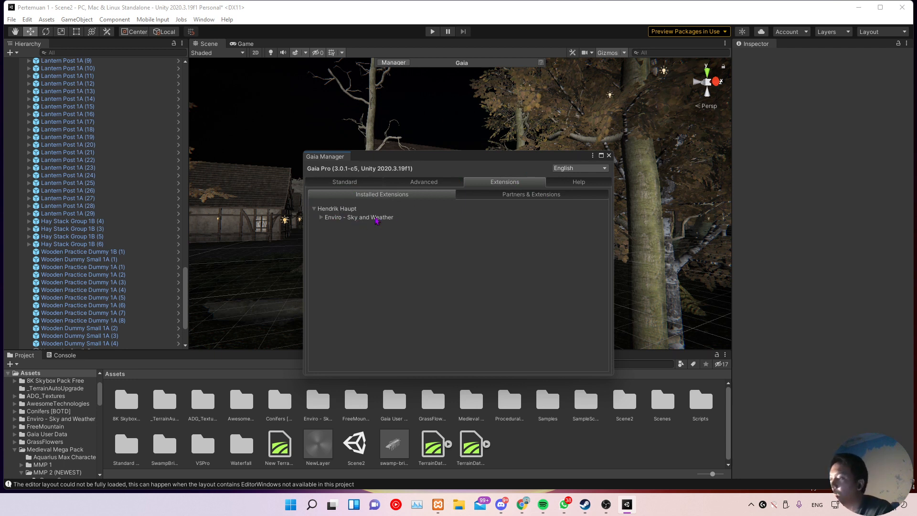
pyautogui.click(320, 218)
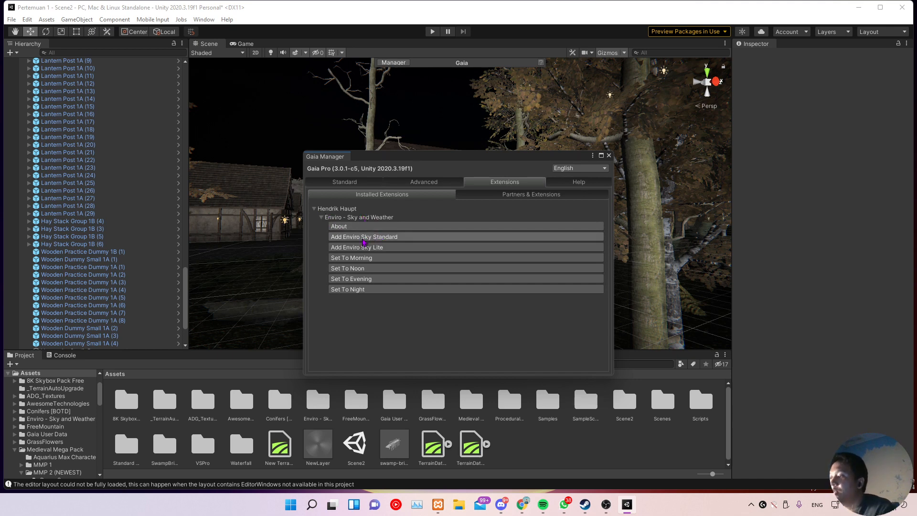
pyautogui.click(608, 156)
# Step: Inspect the Enviro Sky Manager object's setup, instances and Enviro Events settings
pyautogui.scroll(-3, 163, 241)
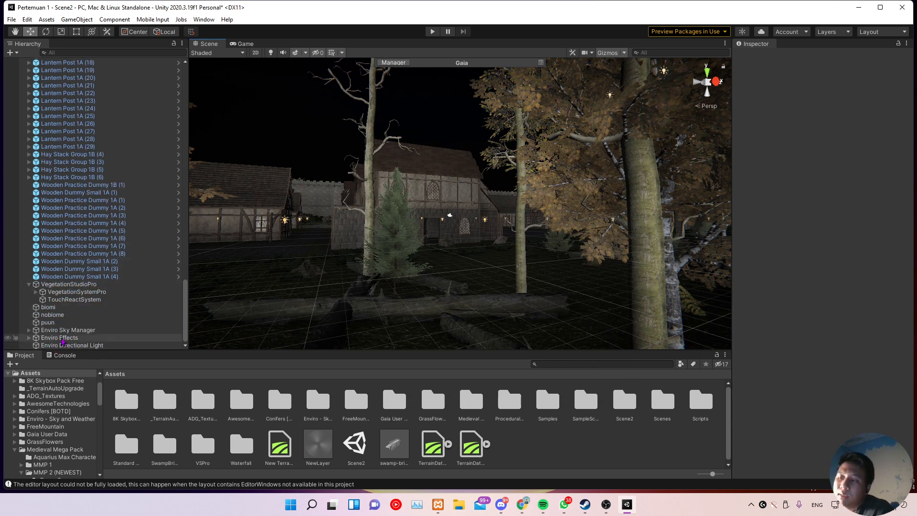
pyautogui.click(65, 331)
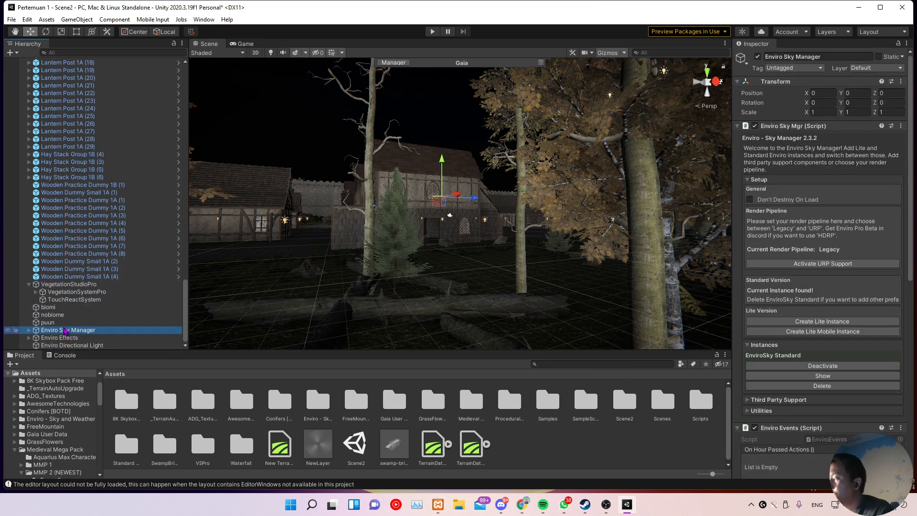
pyautogui.scroll(-3, 783, 227)
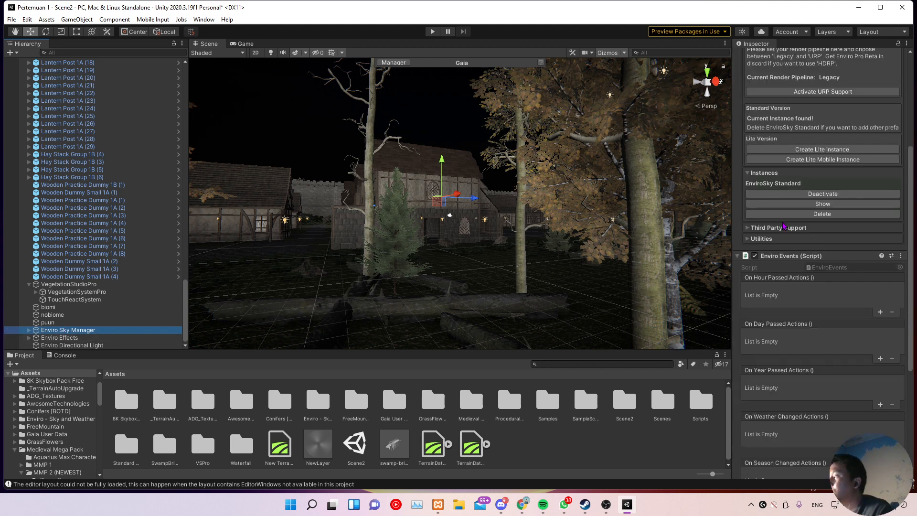
pyautogui.scroll(-3, 783, 226)
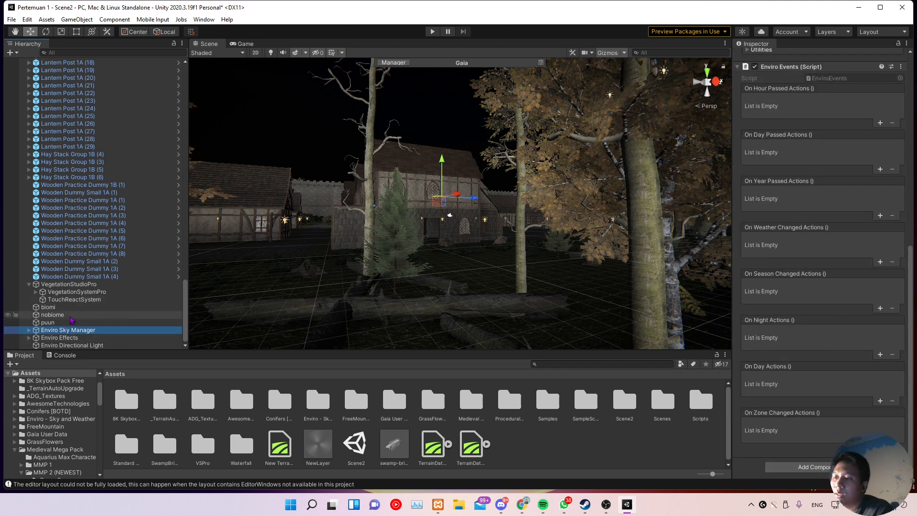
# Step: Expand the Time and Location Controls of EnviroSky Standard under Enviro Sky Manager, and set Hours to 0
pyautogui.click(29, 329)
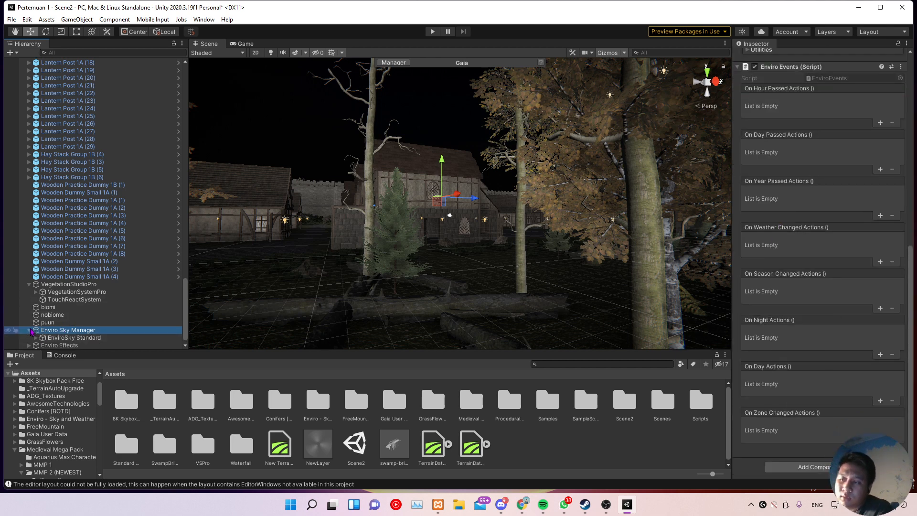
pyautogui.click(71, 337)
pyautogui.scroll(4, 781, 215)
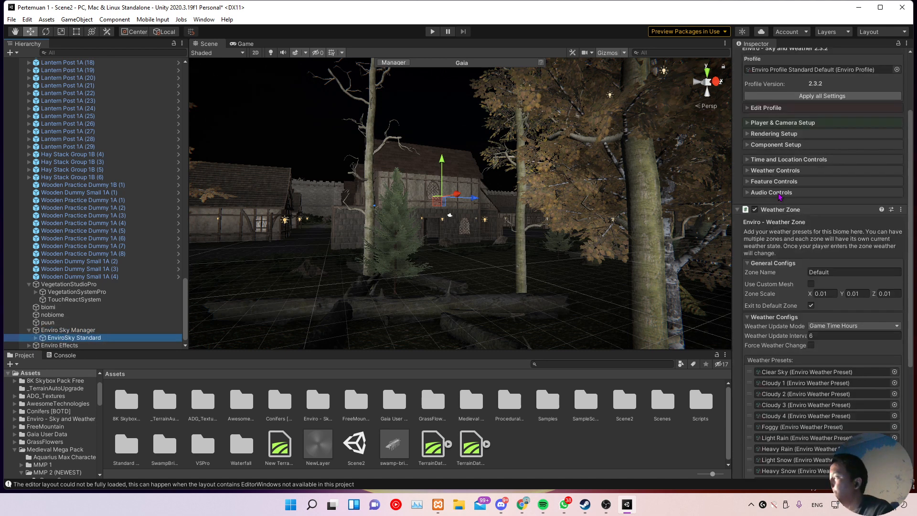
pyautogui.click(757, 250)
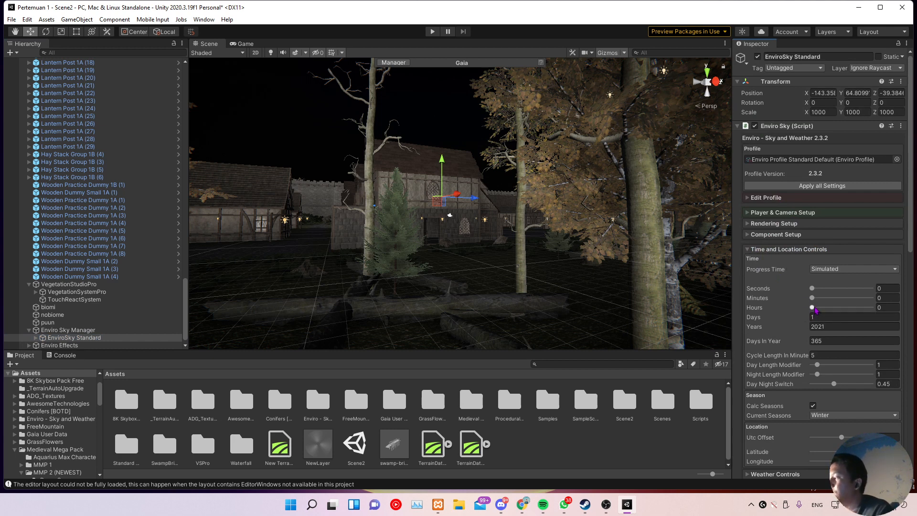
pyautogui.moveTo(813, 309)
pyautogui.mouseDown()
pyautogui.moveTo(876, 311)
pyautogui.moveTo(810, 309)
pyautogui.mouseUp()
# Step: Expand the Weather Controls and browse the presets available for Start Weather Preset, without choosing a different one
pyautogui.scroll(-6, 818, 302)
pyautogui.click(789, 303)
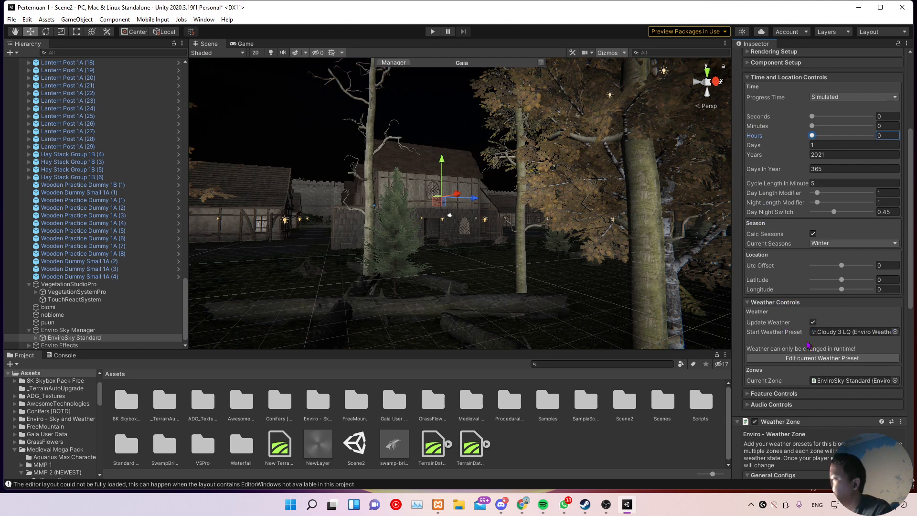
pyautogui.click(895, 331)
pyautogui.moveTo(790, 255); pyautogui.dragTo(580, 229)
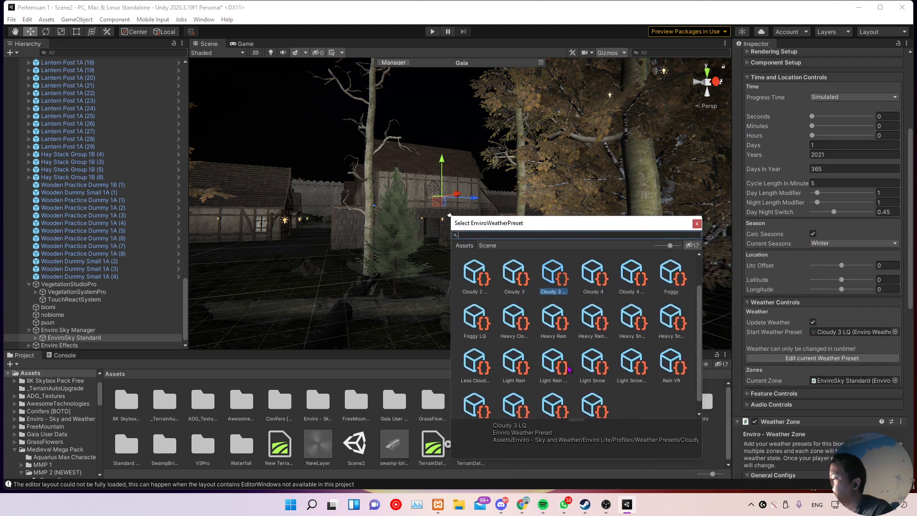
pyautogui.scroll(-1, 524, 355)
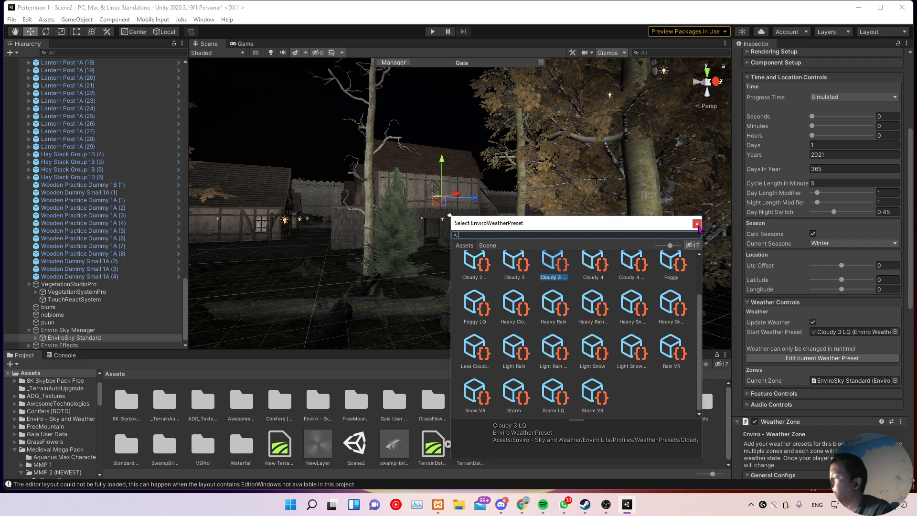
pyautogui.scroll(4, 532, 339)
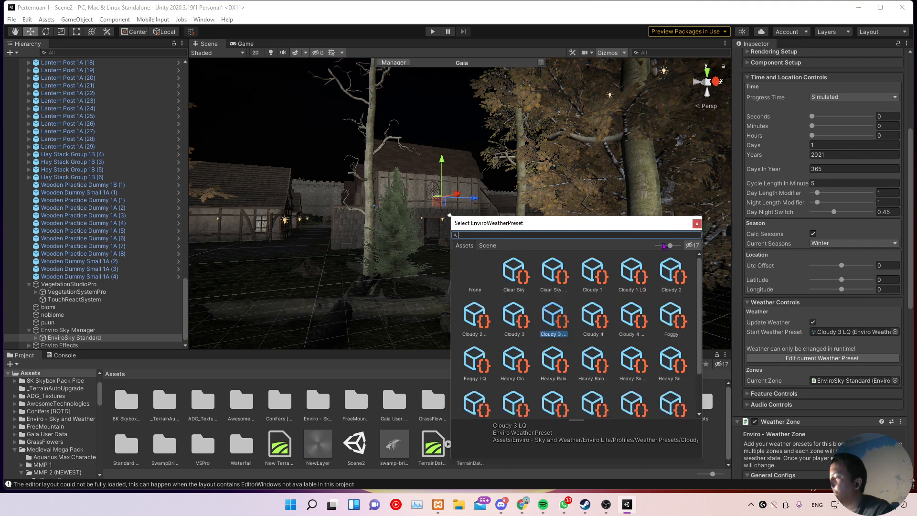
pyautogui.click(697, 224)
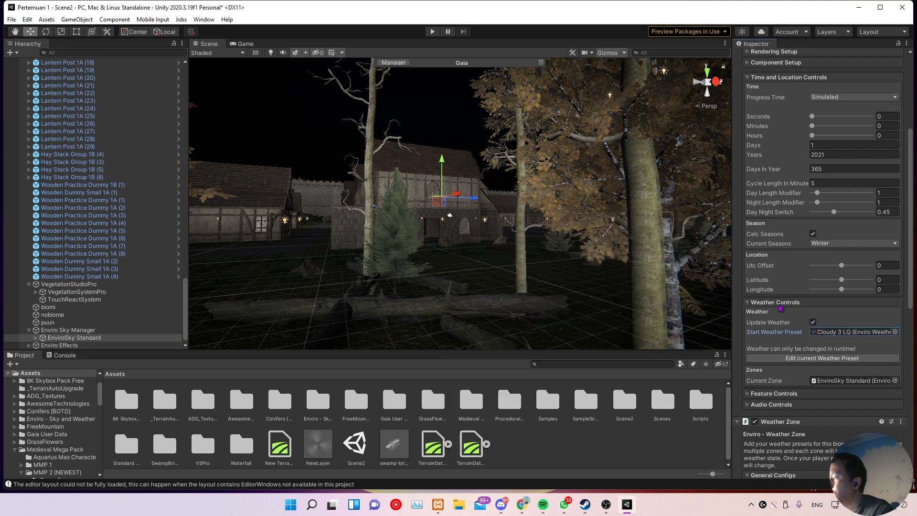
# Step: Review the remaining EnviroSky Standard settings, including the Weather Zone component, and return to the Enviro Sky script
pyautogui.scroll(-3, 779, 311)
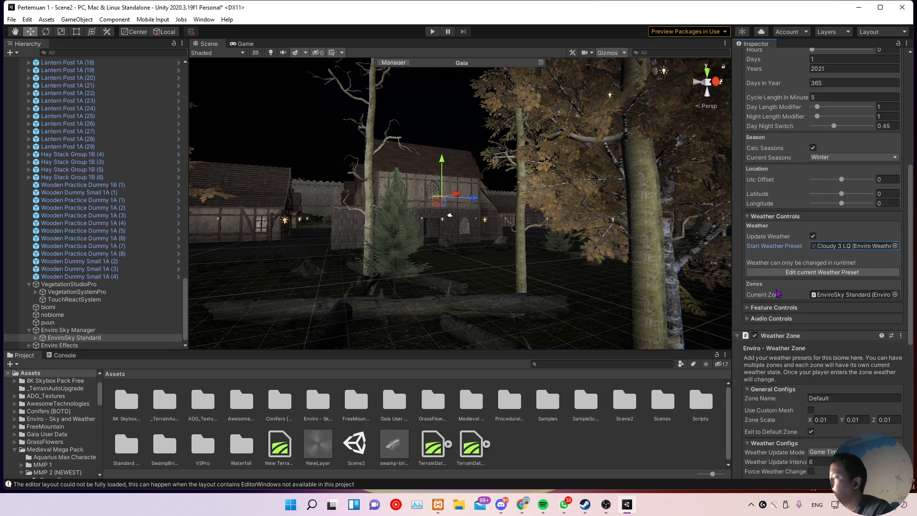
pyautogui.scroll(-6, 775, 291)
pyautogui.scroll(7, 776, 289)
pyautogui.scroll(-7, 775, 288)
pyautogui.scroll(15, 776, 289)
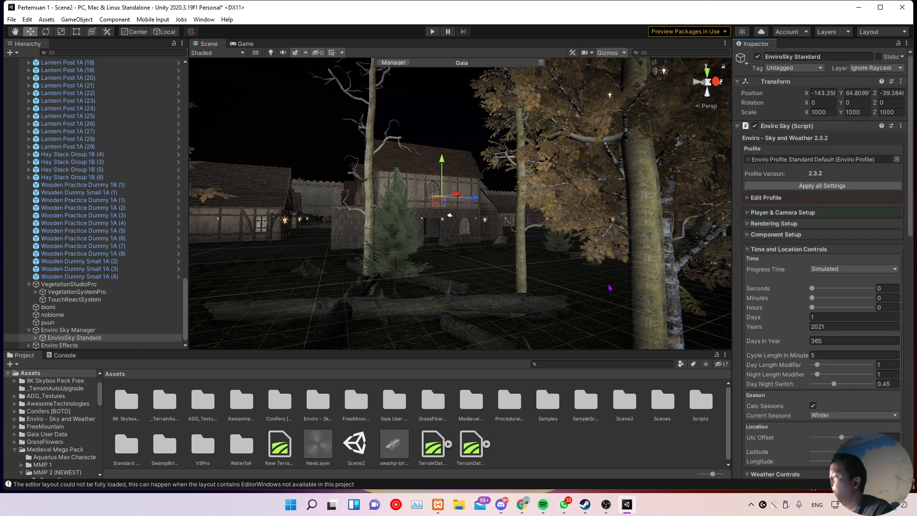
# Step: Expand Enviro Effects and EnviroSky Standard in the hierarchy, and frame the GlobalReflections object in the scene
pyautogui.scroll(-1, 42, 341)
pyautogui.click(29, 338)
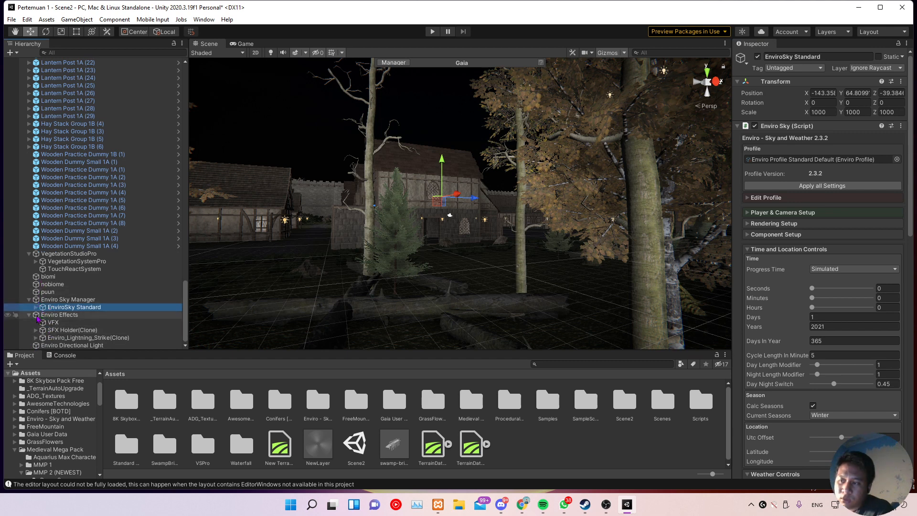
pyautogui.click(36, 307)
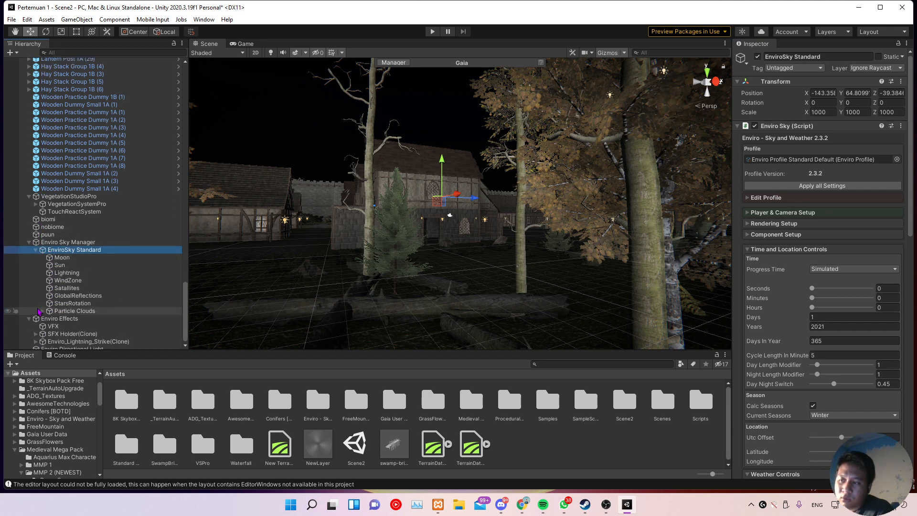
pyautogui.click(91, 297)
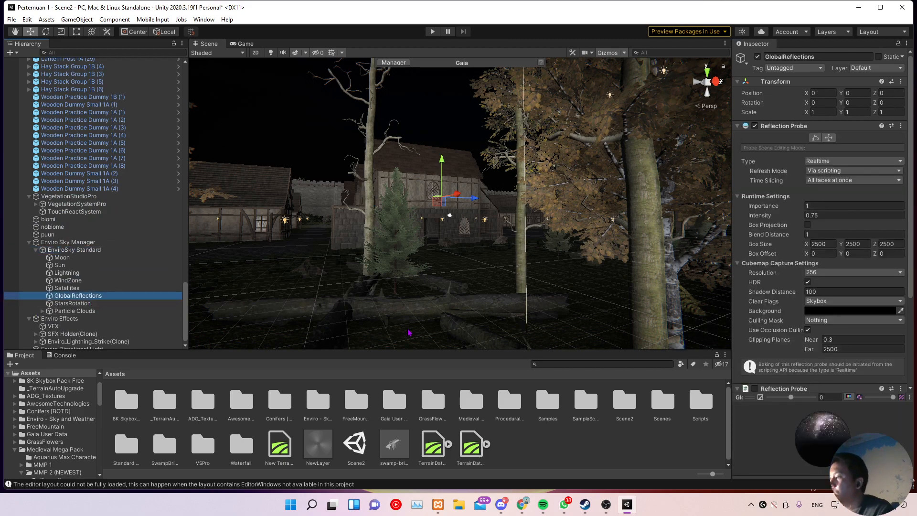
pyautogui.press('f')
pyautogui.scroll(-5, 432, 311)
pyautogui.moveTo(432, 310); pyautogui.dragTo(554, 305, button='middle')
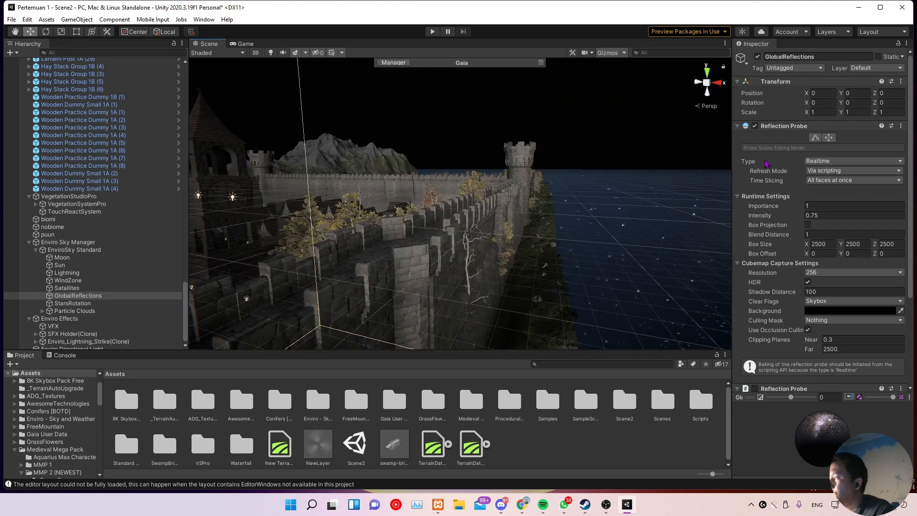
# Step: Switch the GlobalReflections Reflection Probe on and off to compare the lighting, leave it disabled, and survey the village unselected
pyautogui.click(754, 127)
pyautogui.click(755, 127)
pyautogui.click(755, 127)
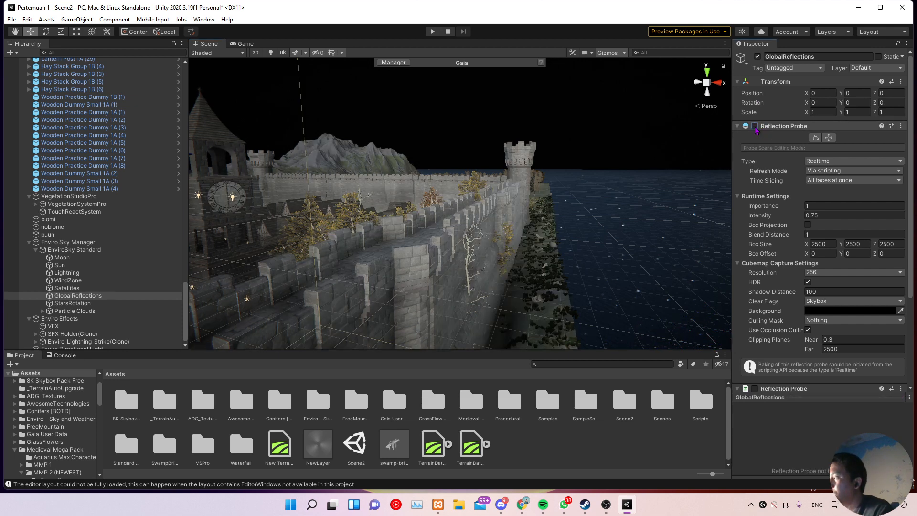
pyautogui.click(755, 127)
pyautogui.click(754, 127)
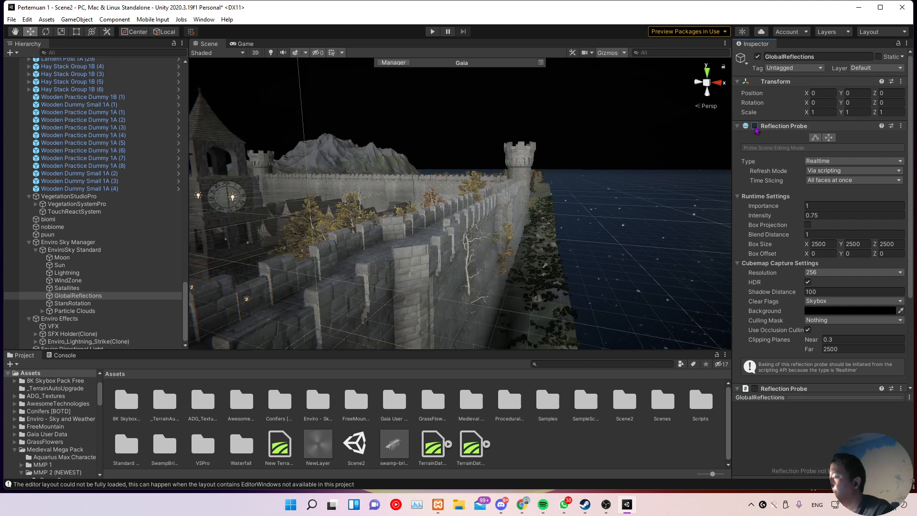
pyautogui.click(755, 127)
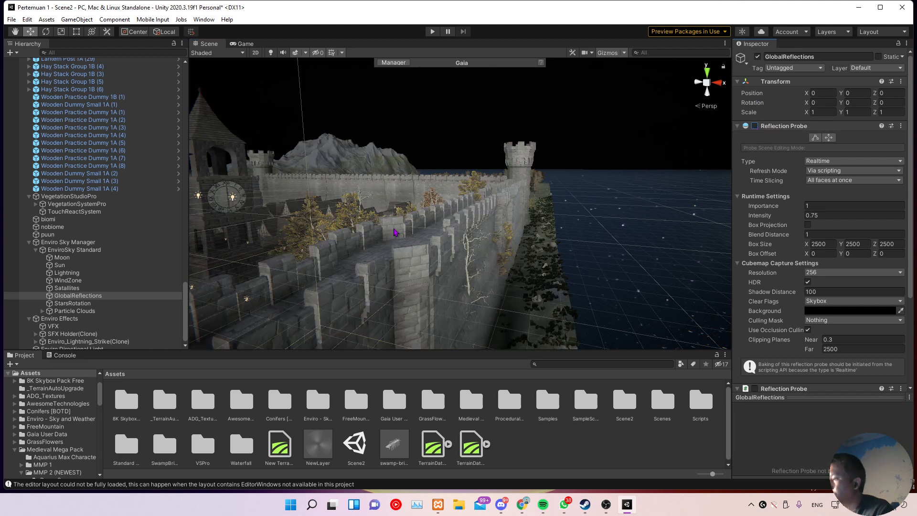
pyautogui.click(430, 253)
pyautogui.moveTo(433, 261)
pyautogui.mouseDown(button='middle')
pyautogui.moveTo(447, 285)
pyautogui.moveTo(429, 247)
pyautogui.mouseUp(button='middle')
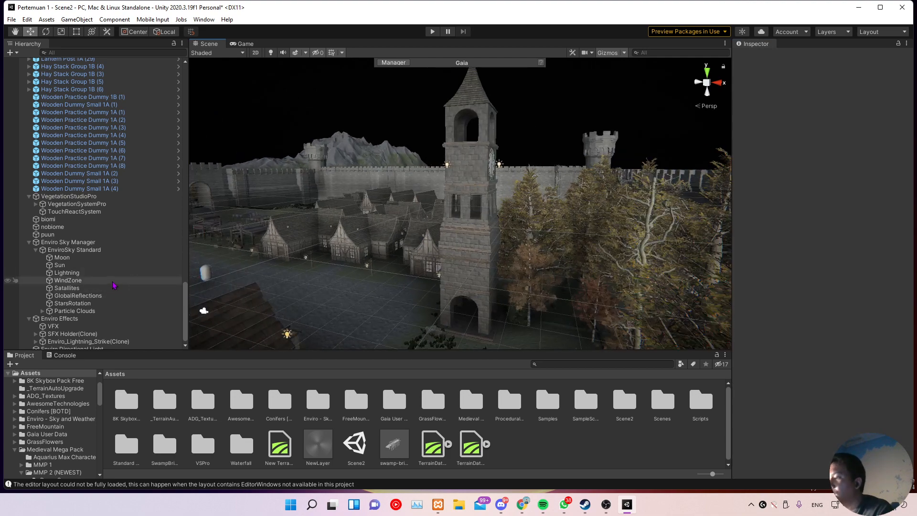
# Step: Select GlobalReflections again, enable its Reflection Probe, and check the lighting across the village and castle walls
pyautogui.click(81, 295)
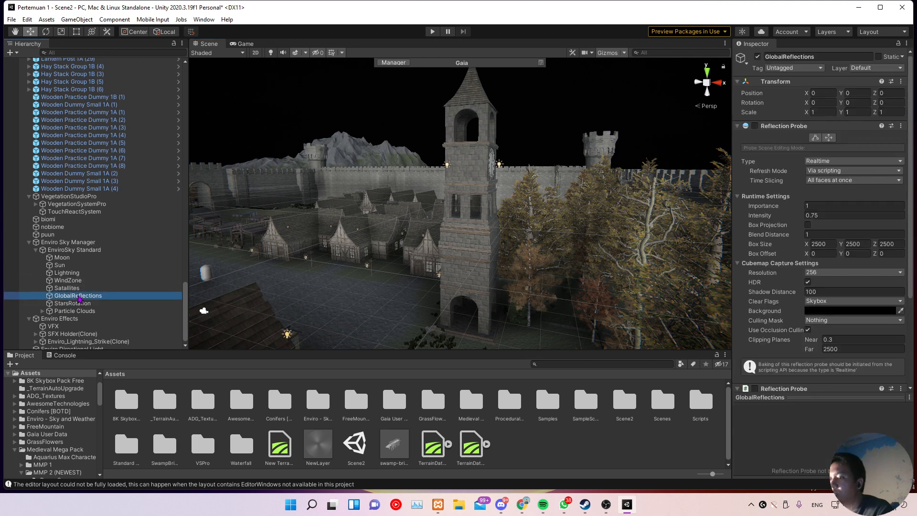
pyautogui.click(754, 126)
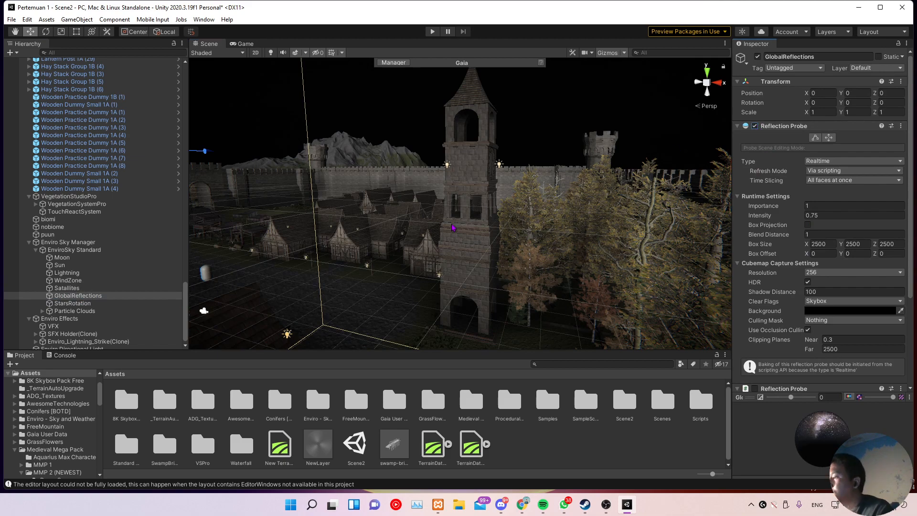
pyautogui.scroll(-3, 452, 228)
pyautogui.moveTo(401, 231)
pyautogui.mouseDown(button='middle')
pyautogui.moveTo(390, 217)
pyautogui.moveTo(412, 244)
pyautogui.mouseUp(button='middle')
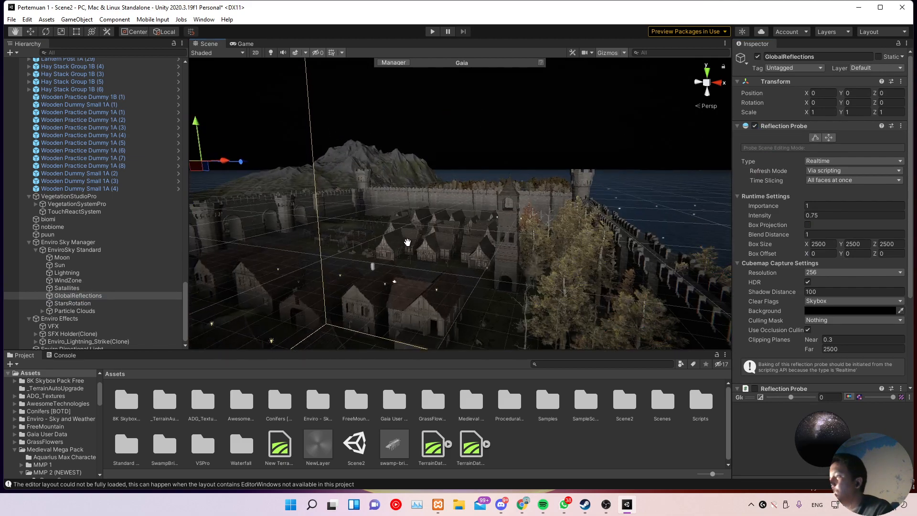
# Step: Run the scene to check the night lighting around the player in the village street, and stop it
pyautogui.click(432, 32)
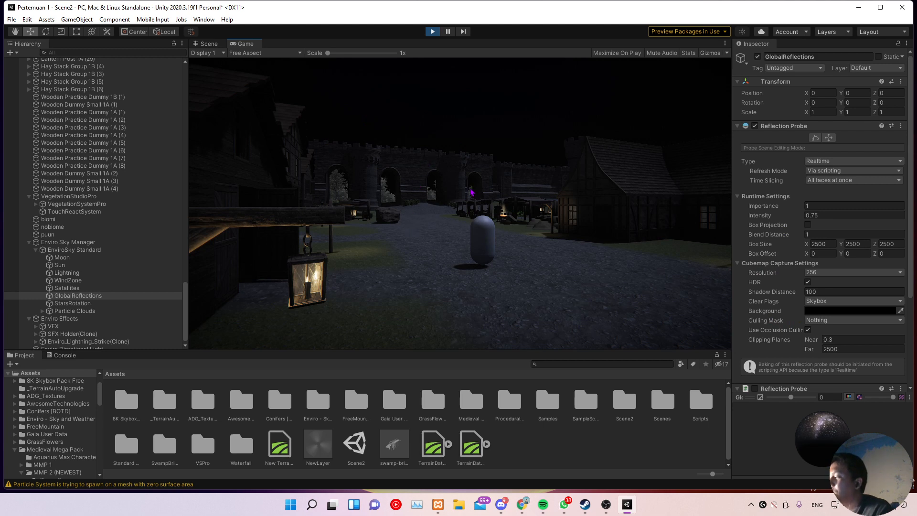
pyautogui.scroll(-5, 804, 222)
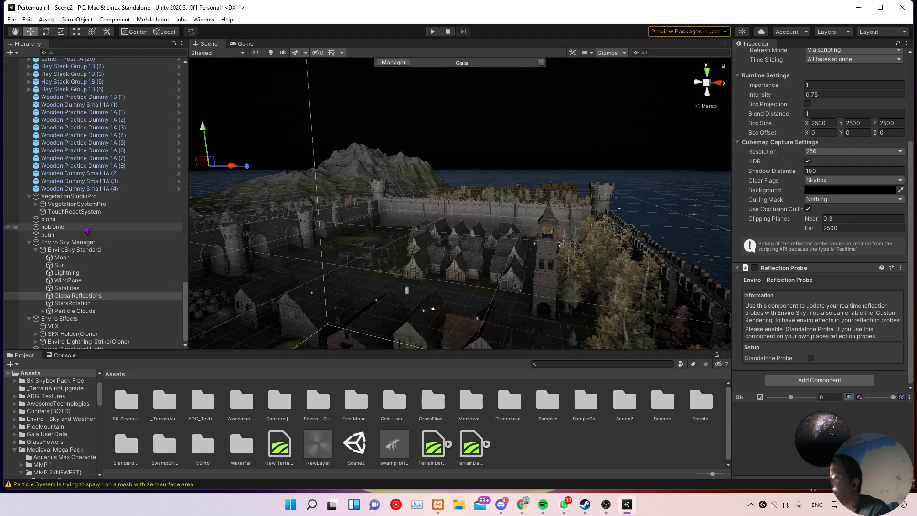
# Step: Select the Player capsule in the village and inspect its components
pyautogui.scroll(15, 85, 230)
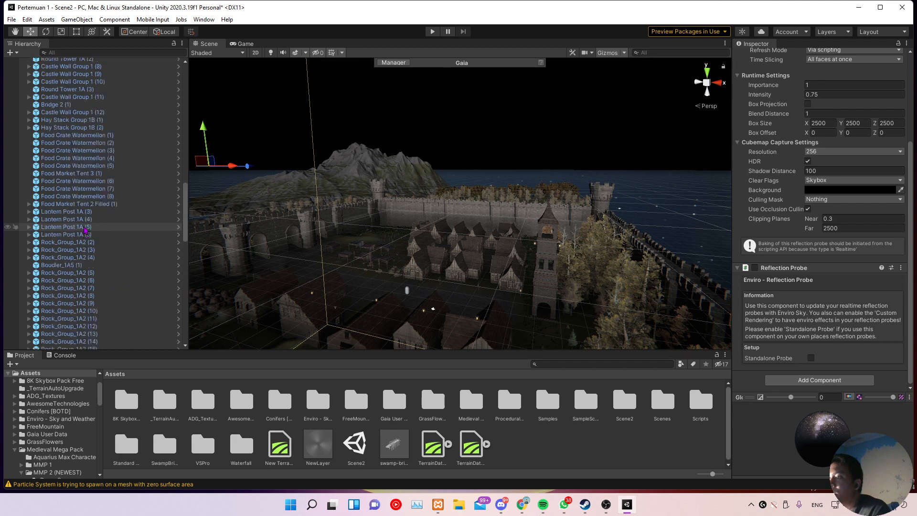
pyautogui.scroll(-5, 84, 230)
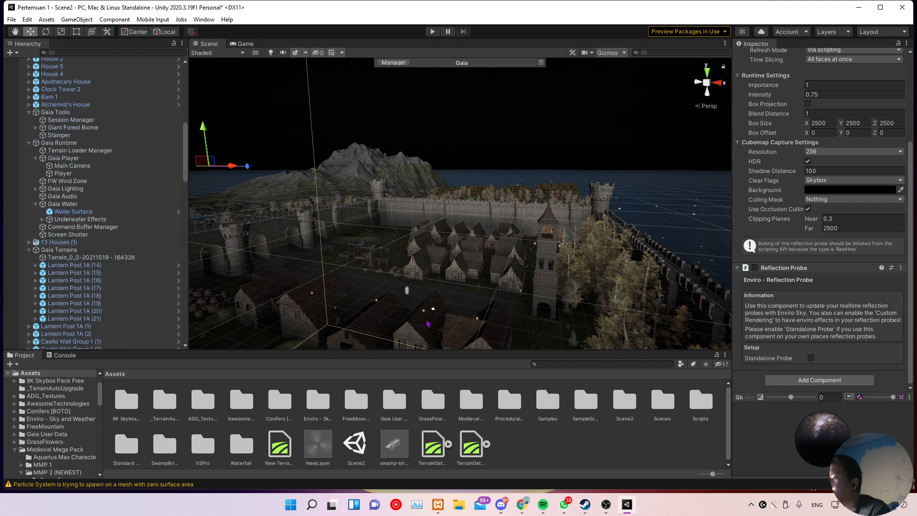
pyautogui.click(407, 292)
pyautogui.scroll(3, 407, 292)
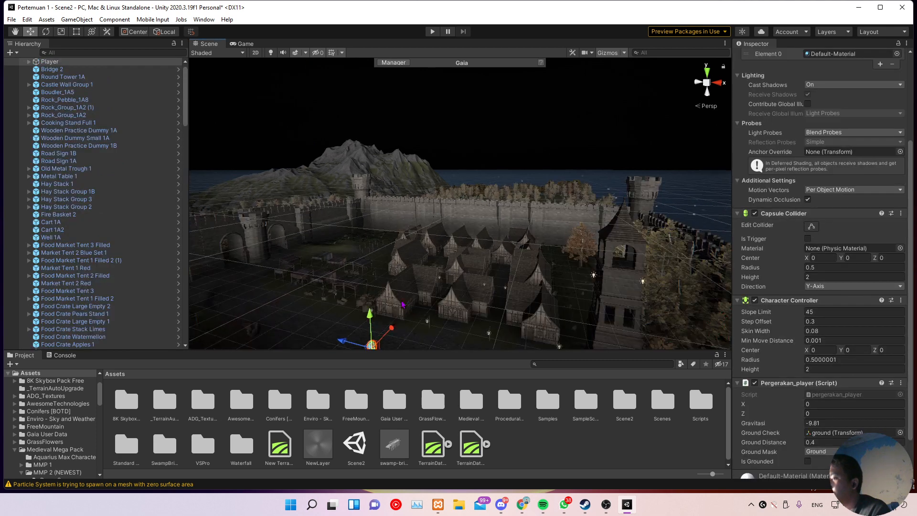
# Step: Review the 3D Object creation options, including Capsule, for the Player in the Hierarchy, and select Player without creating anything
pyautogui.scroll(1, 86, 143)
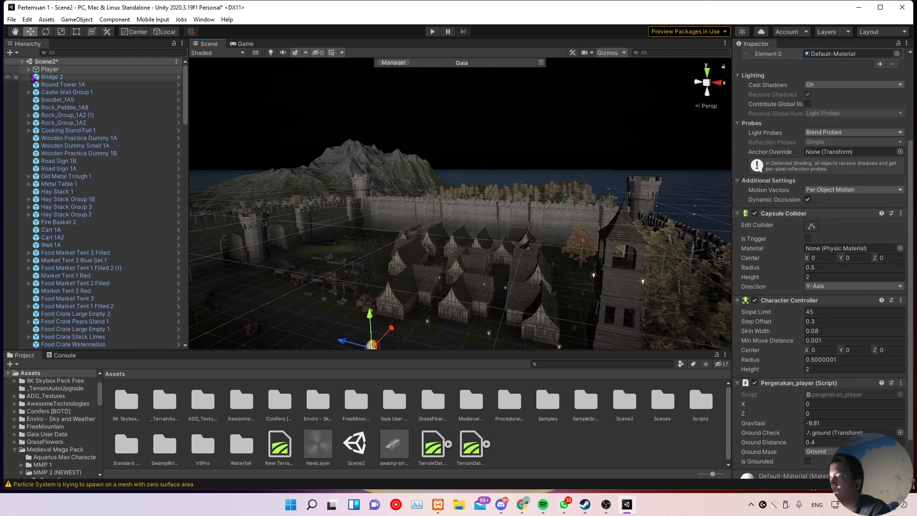
pyautogui.click(34, 70)
pyautogui.click(29, 69)
pyautogui.click(29, 69)
pyautogui.rightClick(26, 71)
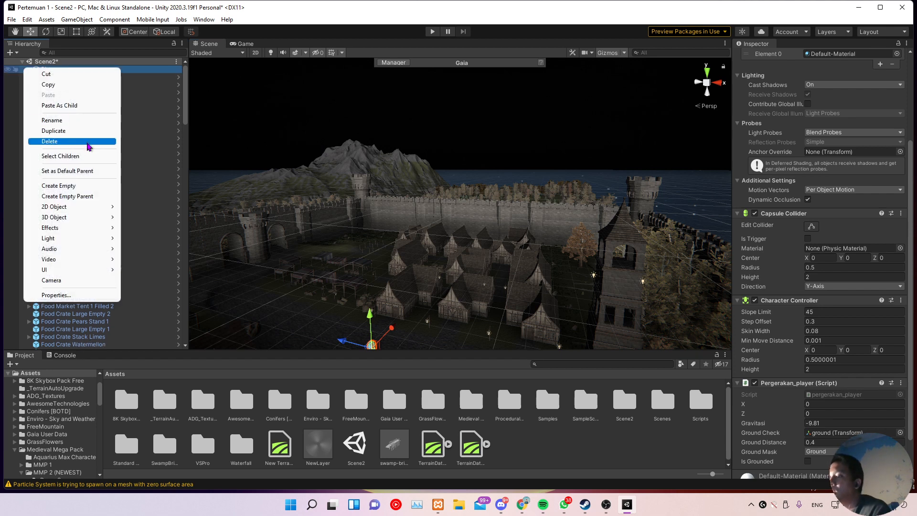
pyautogui.moveTo(97, 220)
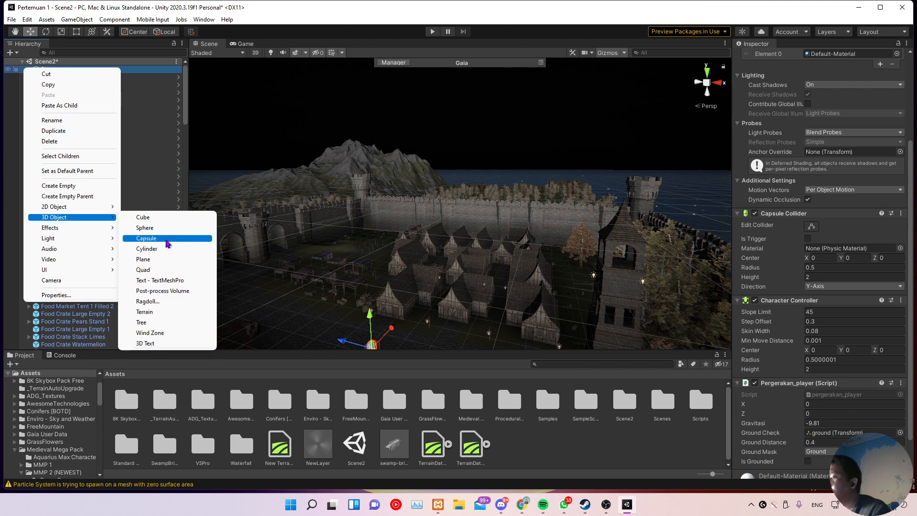
pyautogui.click(35, 98)
pyautogui.click(54, 70)
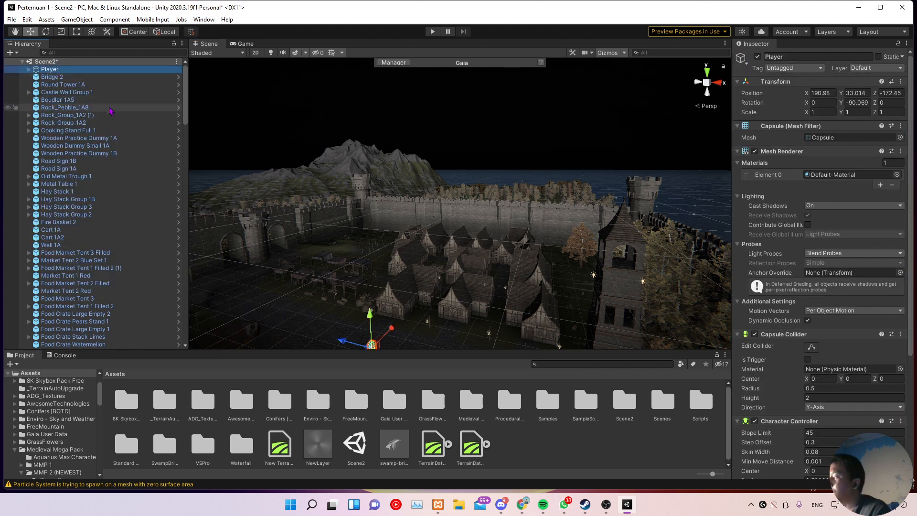
# Step: Frame the Player capsule in the village street and view it from close range
pyautogui.moveTo(396, 266); pyautogui.dragTo(395, 205, button='middle')
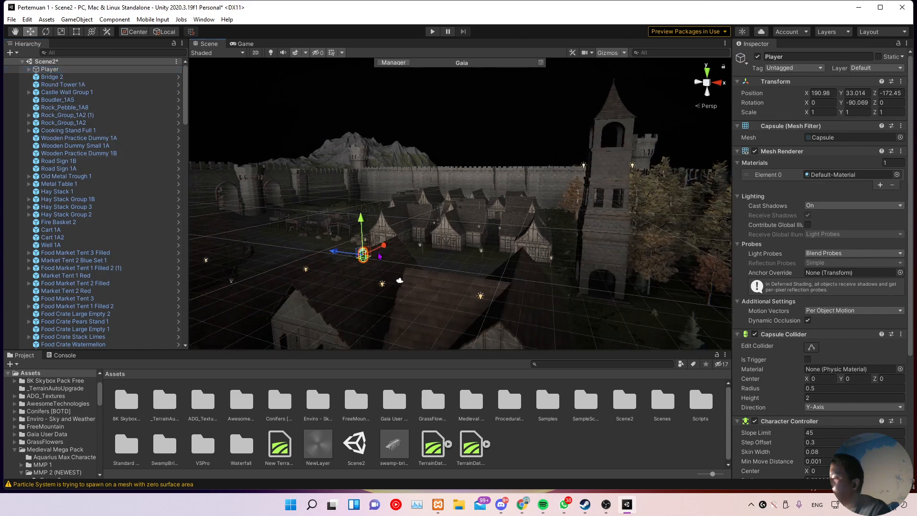
pyautogui.scroll(5, 399, 280)
pyautogui.moveTo(344, 277); pyautogui.dragTo(368, 262, button='middle')
pyautogui.press('f')
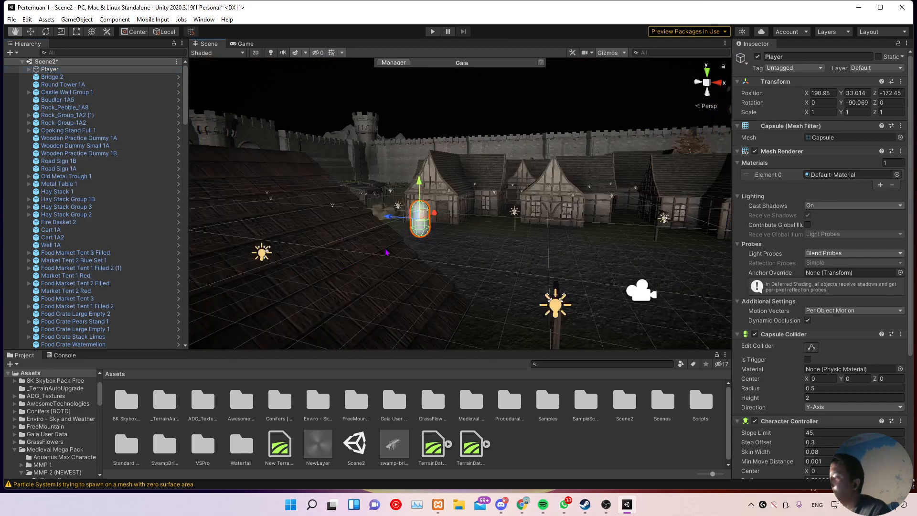
pyautogui.scroll(3, 377, 257)
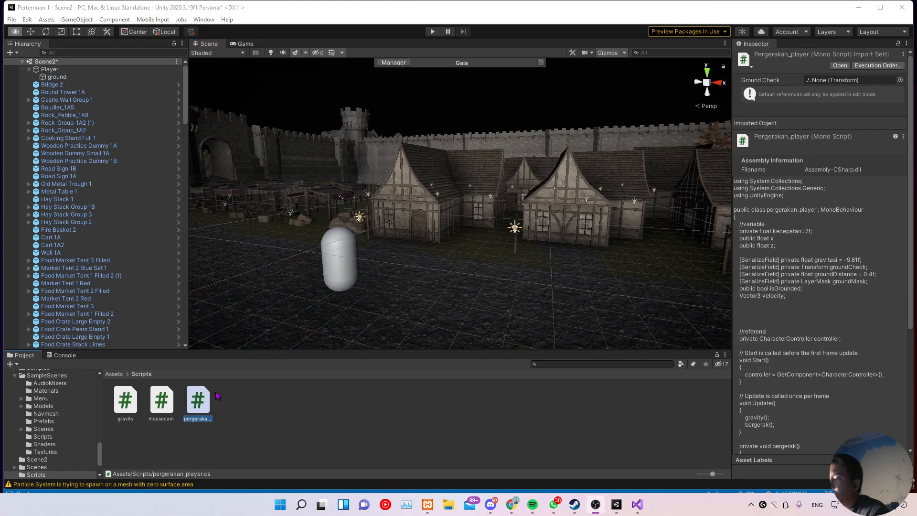
pyautogui.moveTo(291, 289); pyautogui.dragTo(303, 278, button='middle')
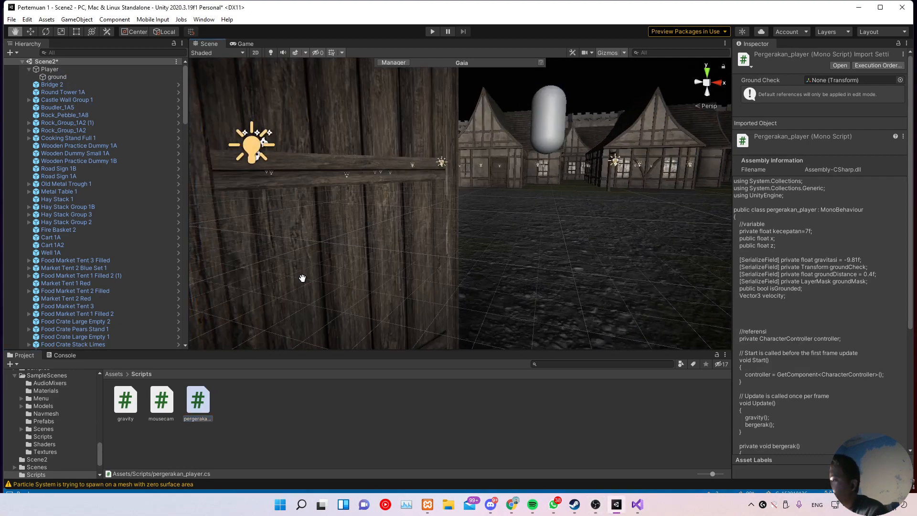
pyautogui.scroll(-5, 301, 277)
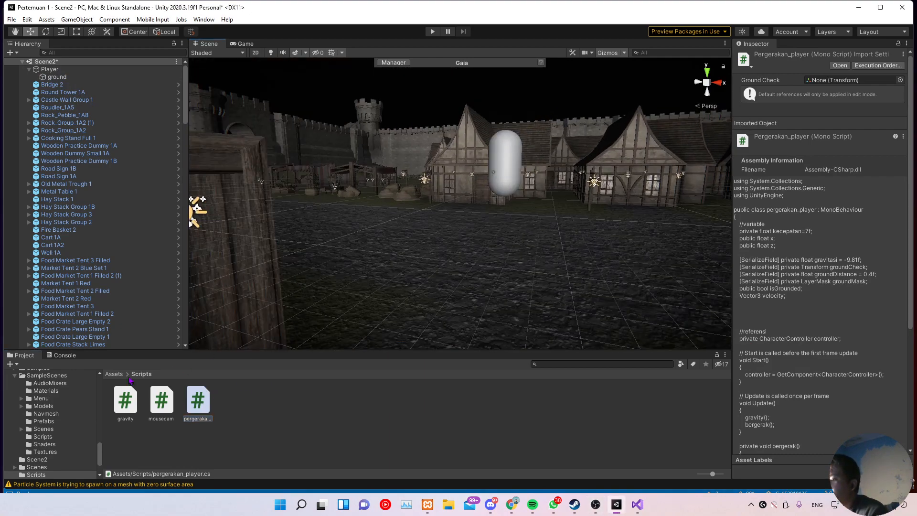
# Step: Open the Scripts folder in Assets and review the C# Script creation option without creating a script
pyautogui.click(119, 375)
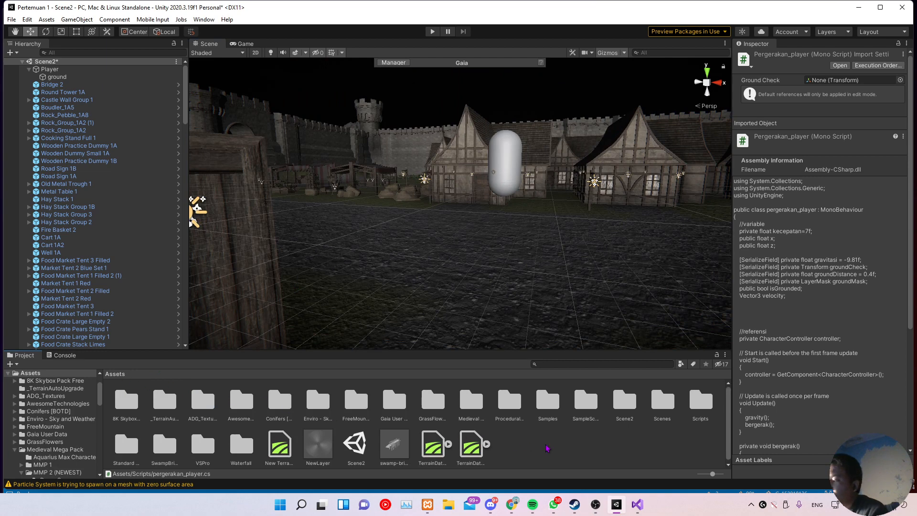
pyautogui.doubleClick(700, 400)
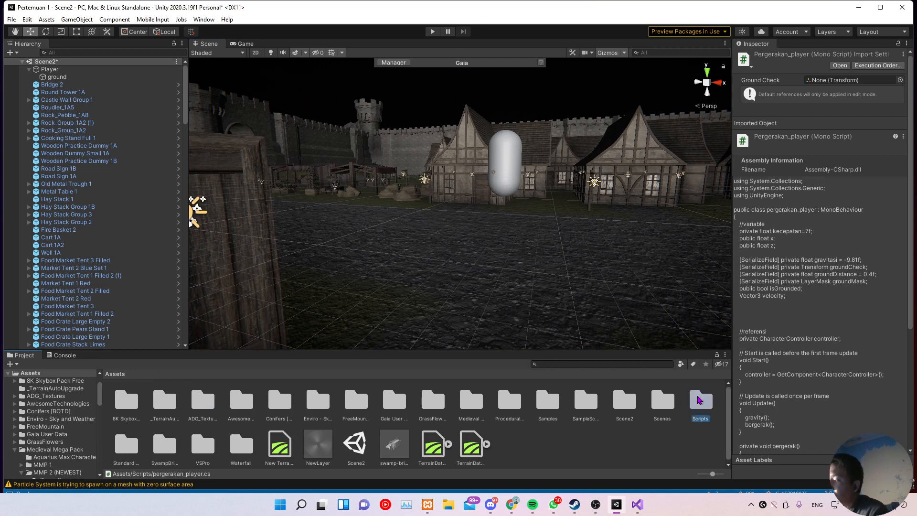
pyautogui.rightClick(255, 401)
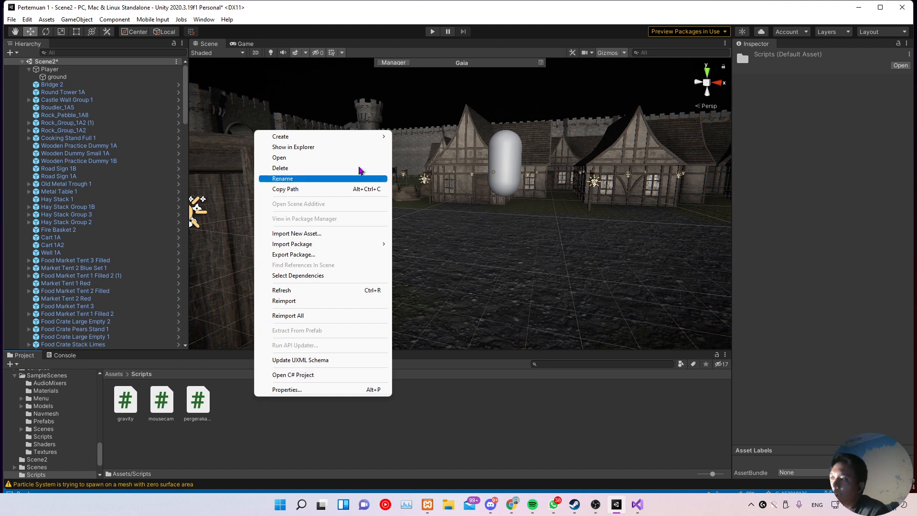
pyautogui.moveTo(358, 140)
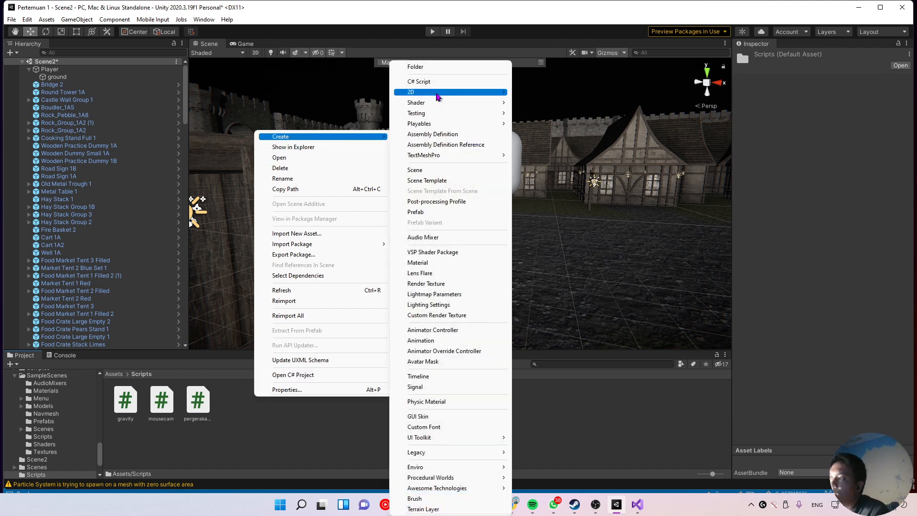
pyautogui.click(563, 429)
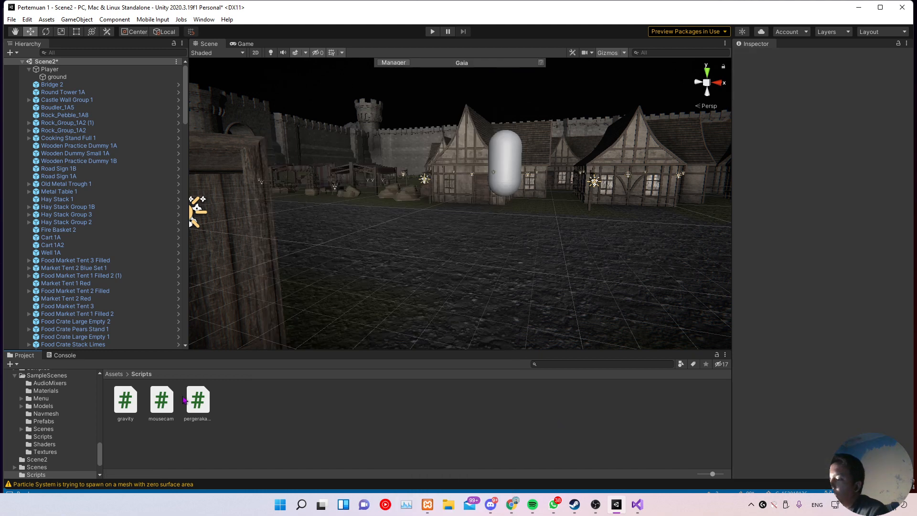
# Step: Switch to Visual Studio, shift its window to uncover part of Unity, and examine the using directives in pergerakan_player.cs
pyautogui.click(638, 504)
pyautogui.scroll(4, 272, 204)
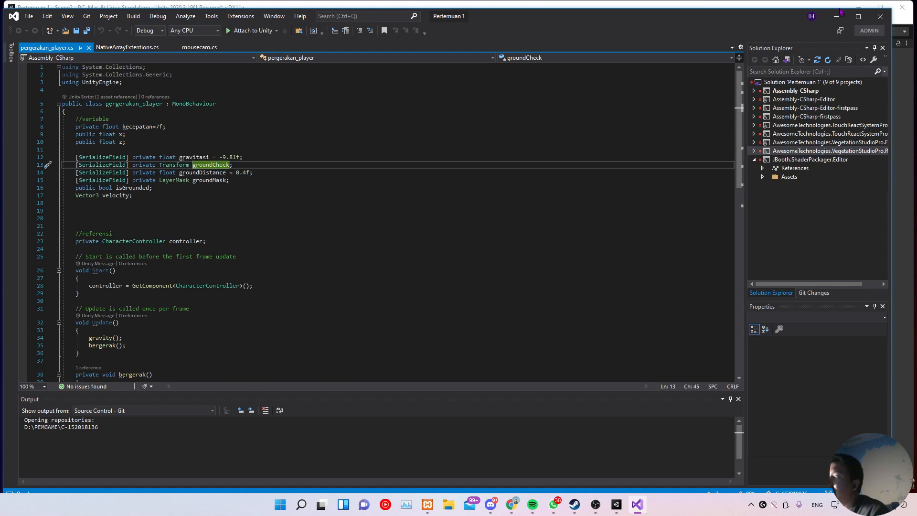
pyautogui.moveTo(747, 16); pyautogui.dragTo(774, 41)
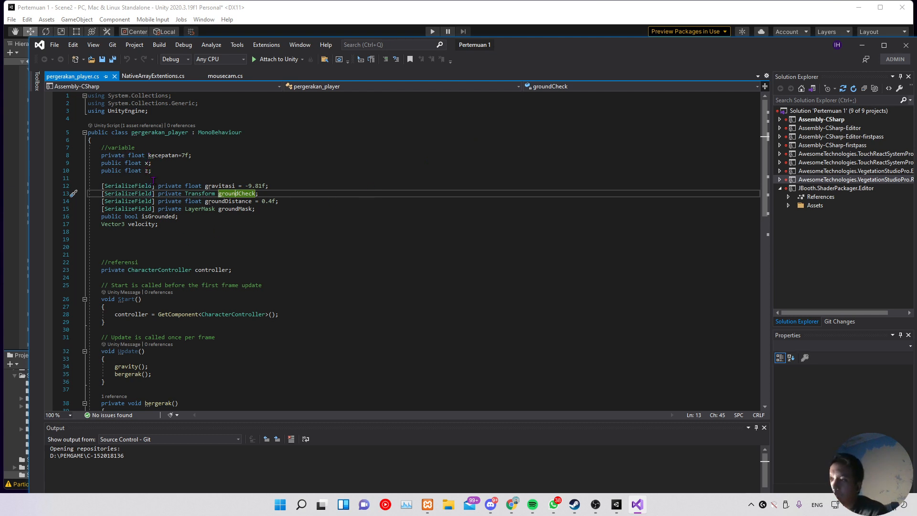
pyautogui.moveTo(154, 110); pyautogui.dragTo(85, 96)
pyautogui.click(150, 113)
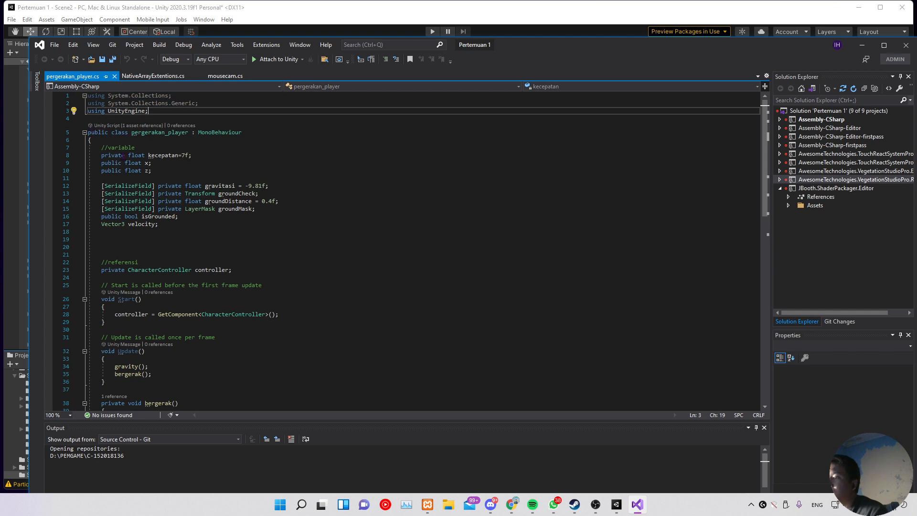
# Step: Examine the Start and Update methods of the pergerakan_player class
pyautogui.scroll(-2, 142, 224)
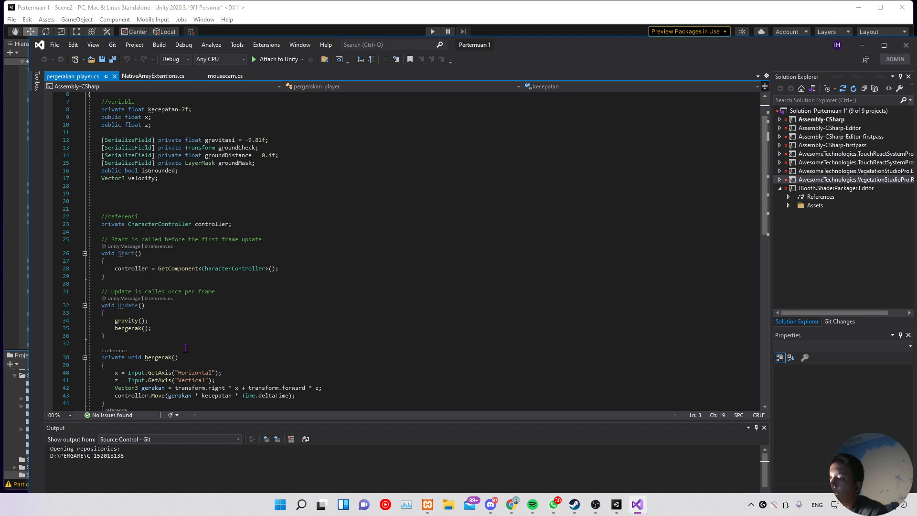
pyautogui.moveTo(101, 252); pyautogui.dragTo(156, 274)
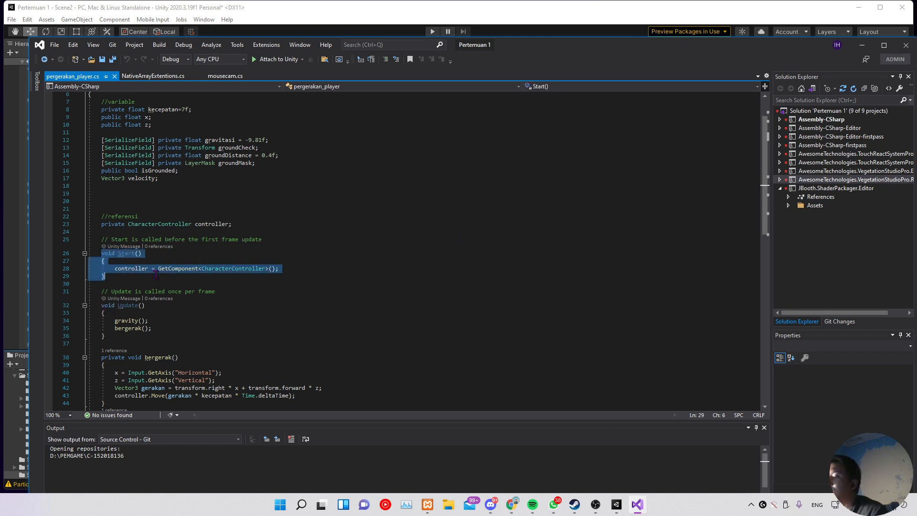
pyautogui.click(155, 271)
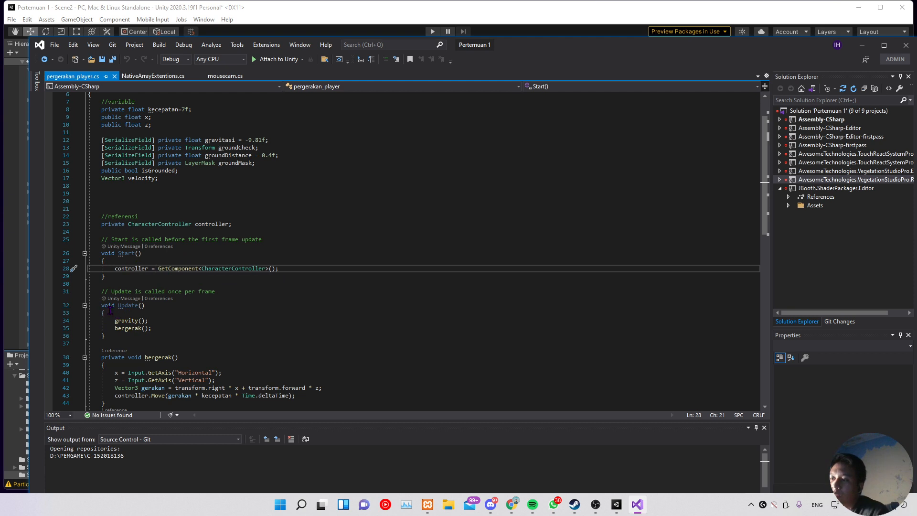
pyautogui.moveTo(100, 306); pyautogui.dragTo(105, 336)
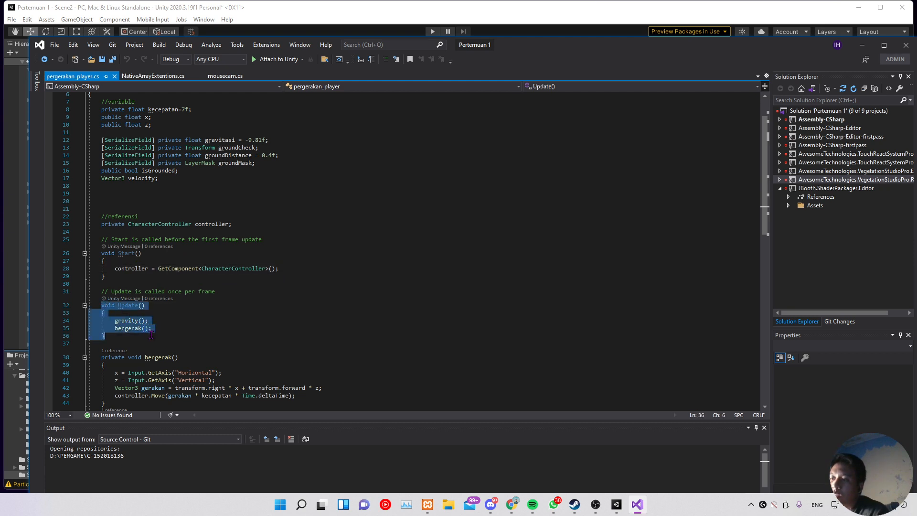
pyautogui.click(127, 320)
pyautogui.click(187, 201)
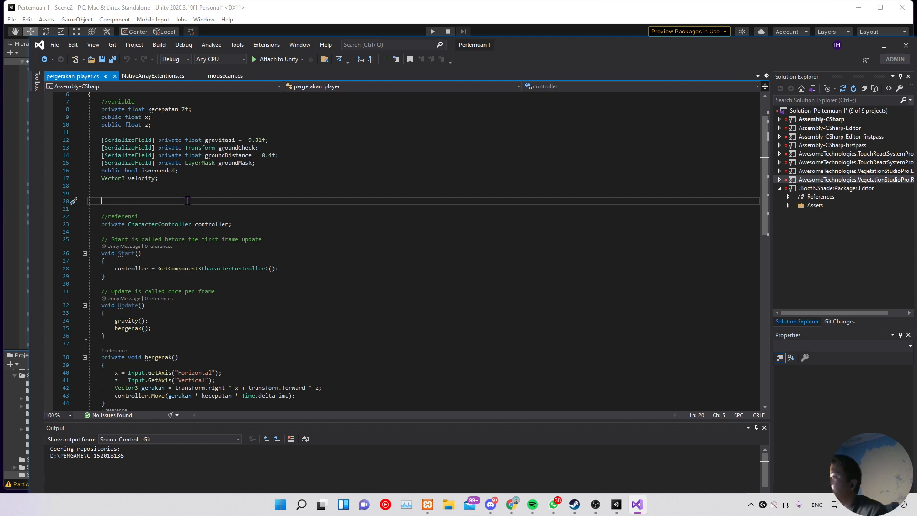
# Step: Review the variable declarations, the private CharacterController reference, and its GetComponent assignment in Start
pyautogui.scroll(2, 187, 201)
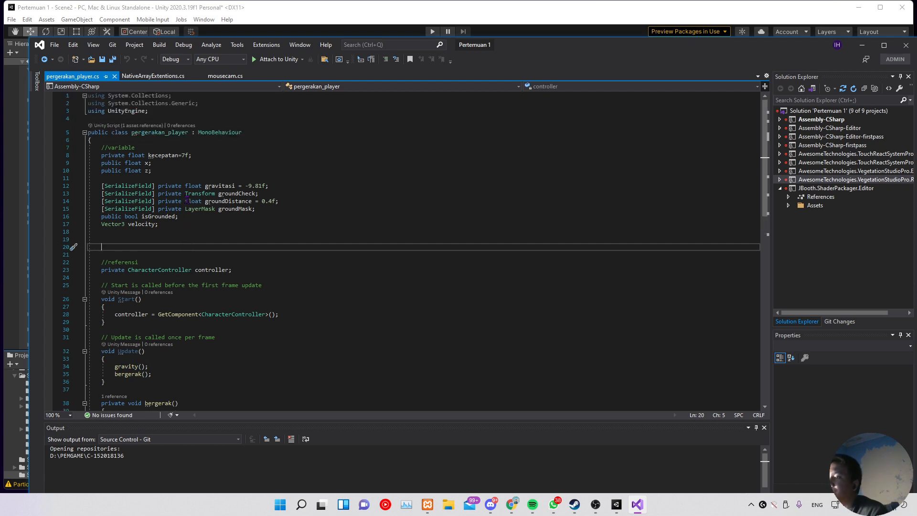
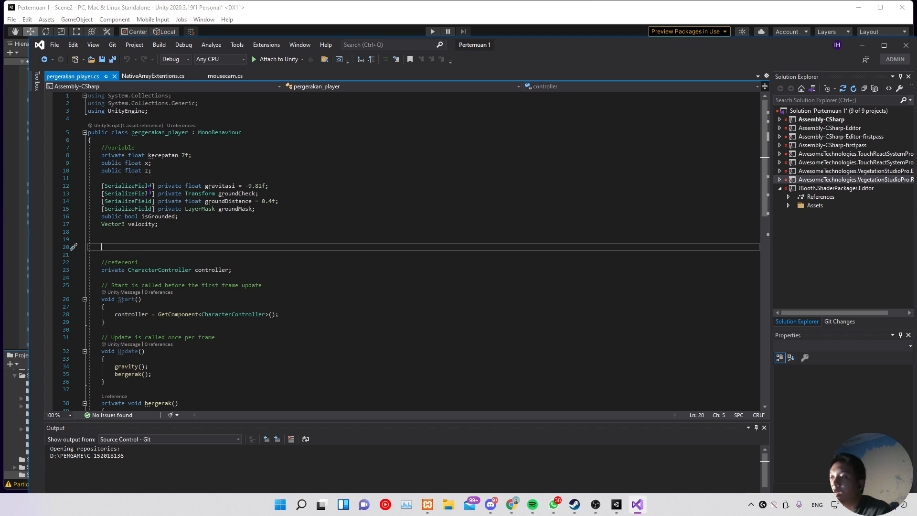
pyautogui.scroll(-2, 144, 243)
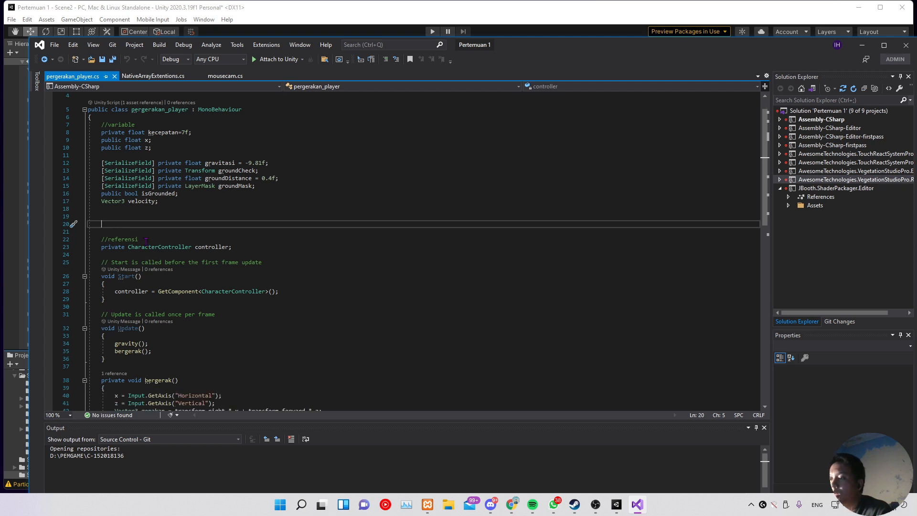
pyautogui.scroll(-1, 145, 243)
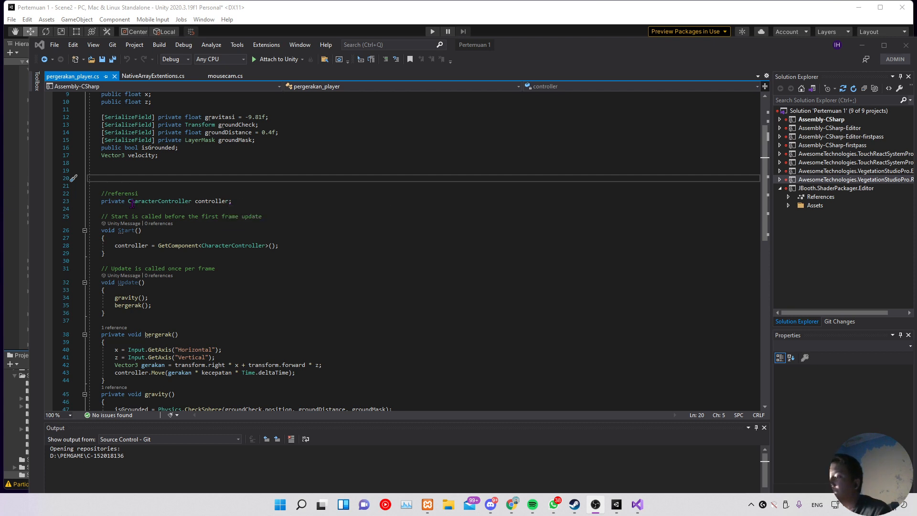
pyautogui.click(114, 245)
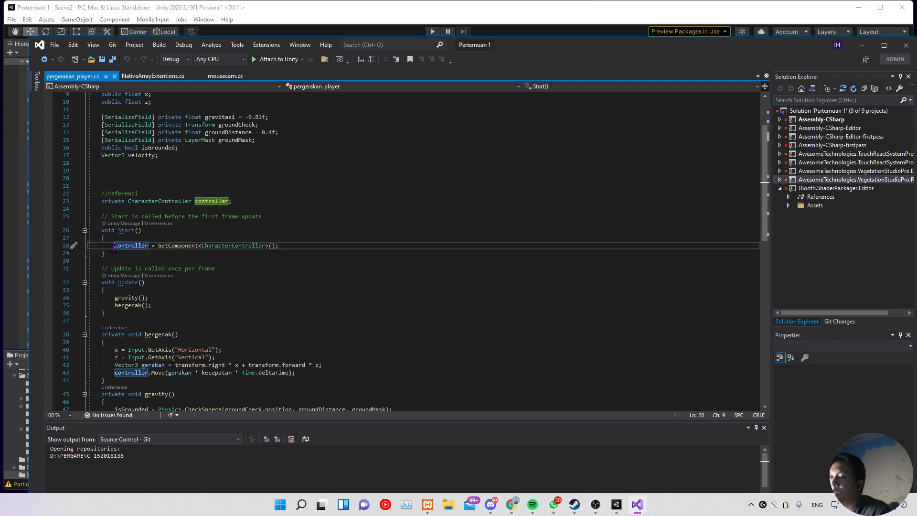
pyautogui.moveTo(115, 247); pyautogui.dragTo(265, 246)
pyautogui.click(264, 245)
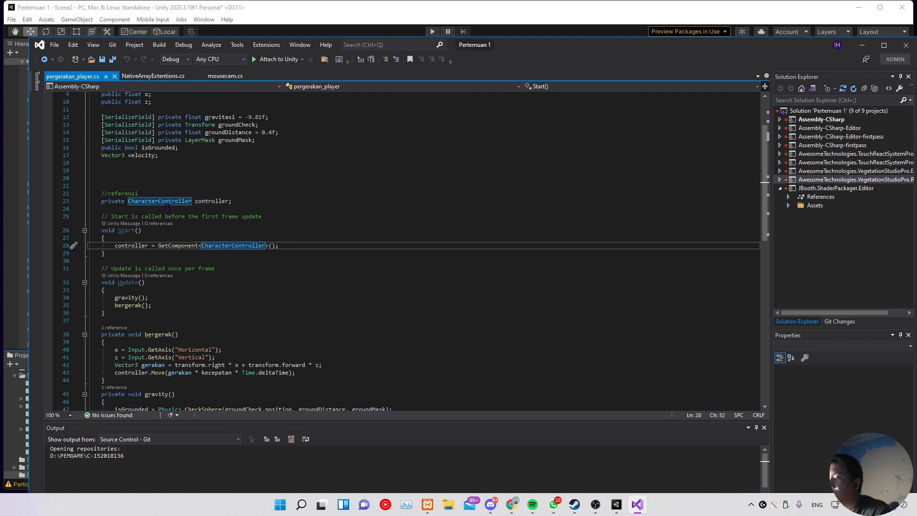
pyautogui.moveTo(125, 200); pyautogui.dragTo(101, 200)
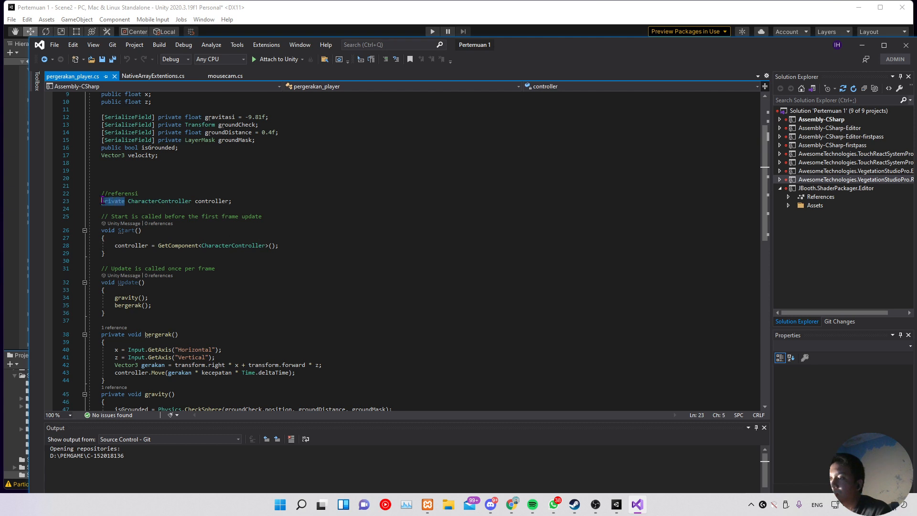
# Step: Comment out the controller assignment in Start and remove the comment marks again
pyautogui.click(115, 245)
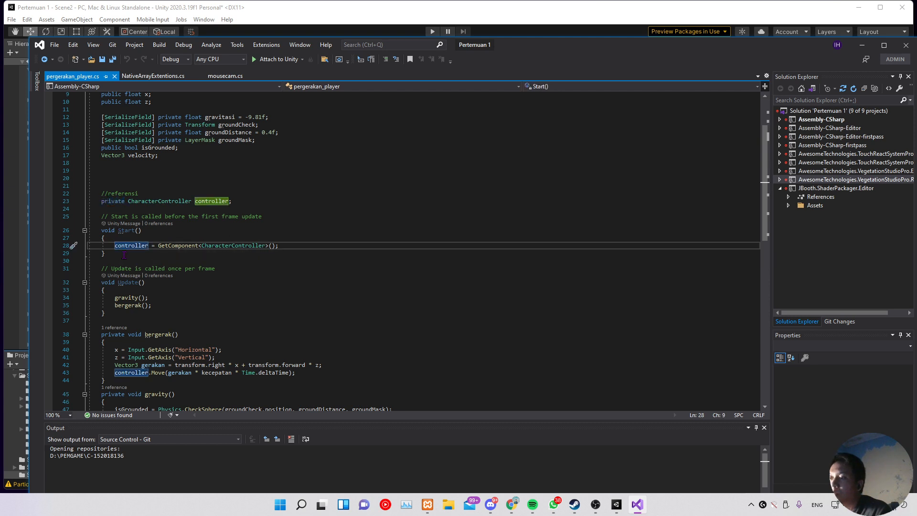
pyautogui.write('//')
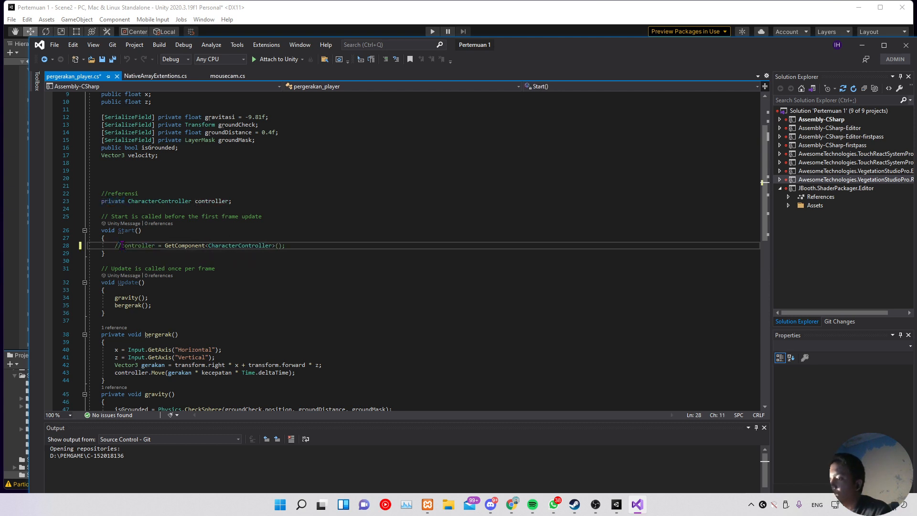
pyautogui.press('BackSpace')
pyautogui.press('BackSpace')
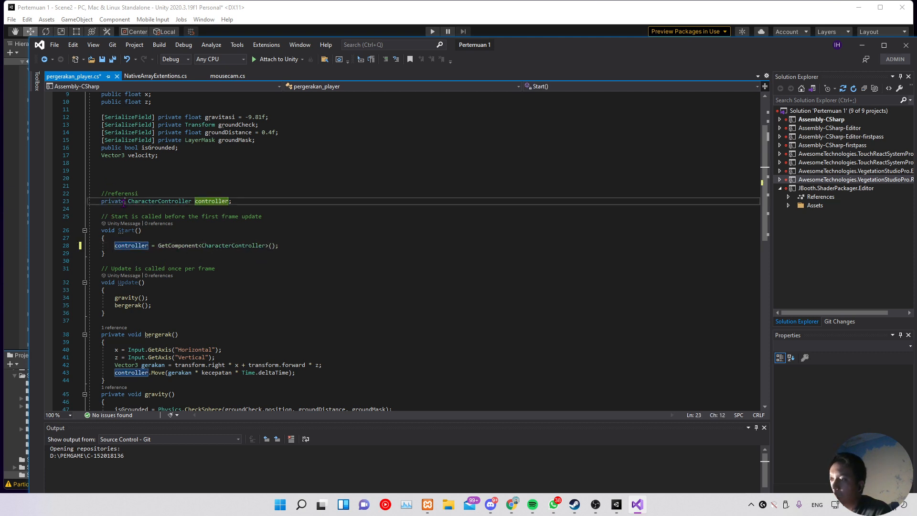
# Step: Re-examine the full GetComponent<CharacterController>() assignment in Start alongside the controller field declaration
pyautogui.click(117, 245)
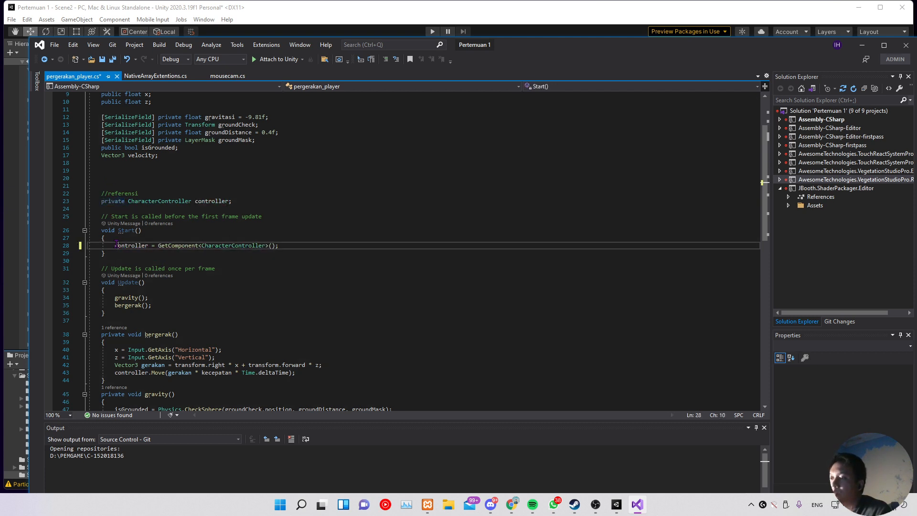
pyautogui.moveTo(114, 245); pyautogui.dragTo(273, 248)
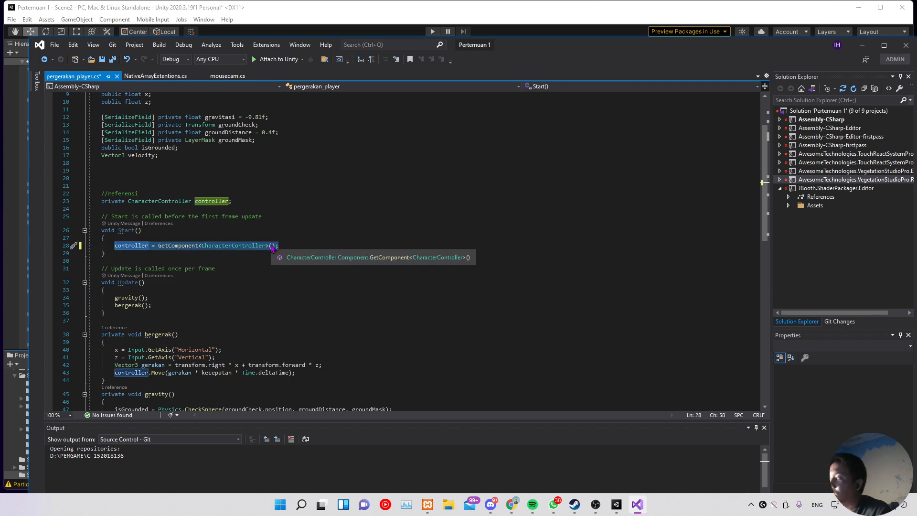
pyautogui.click(159, 245)
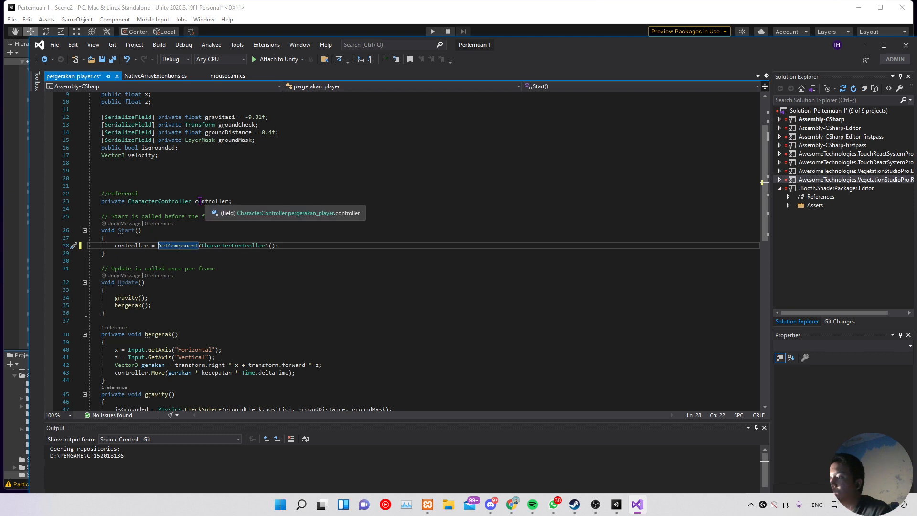
# Step: Review the controller field, its assignment in Start, and the gravity() and bergerak() calls in Update
pyautogui.click(215, 201)
pyautogui.click(160, 254)
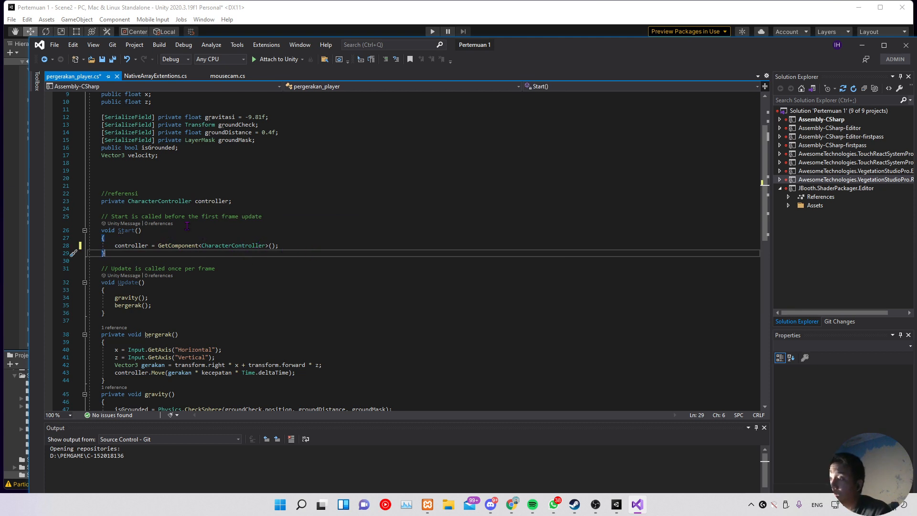
pyautogui.scroll(-2, 186, 226)
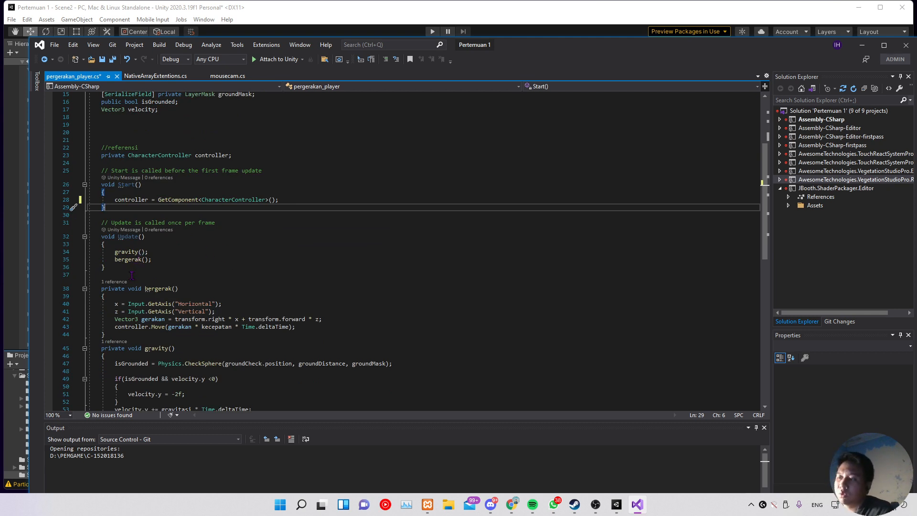
pyautogui.scroll(-1, 137, 288)
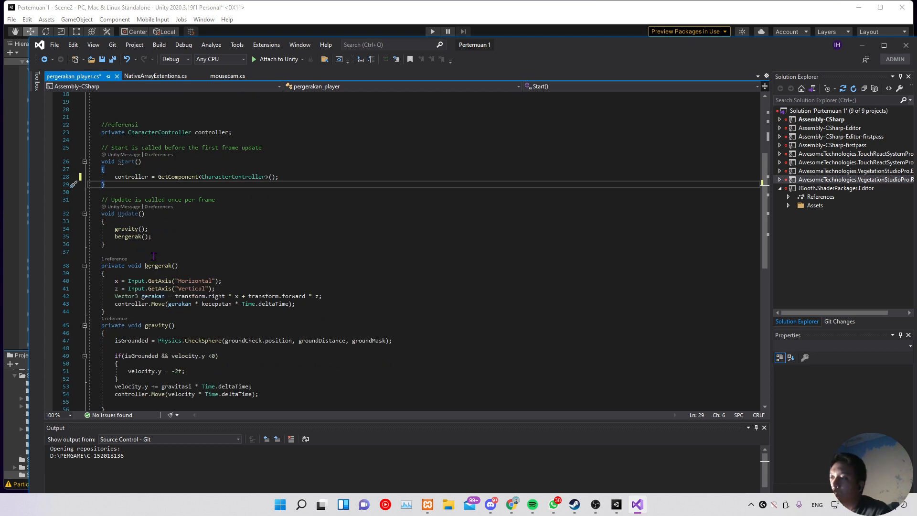
pyautogui.scroll(3, 154, 258)
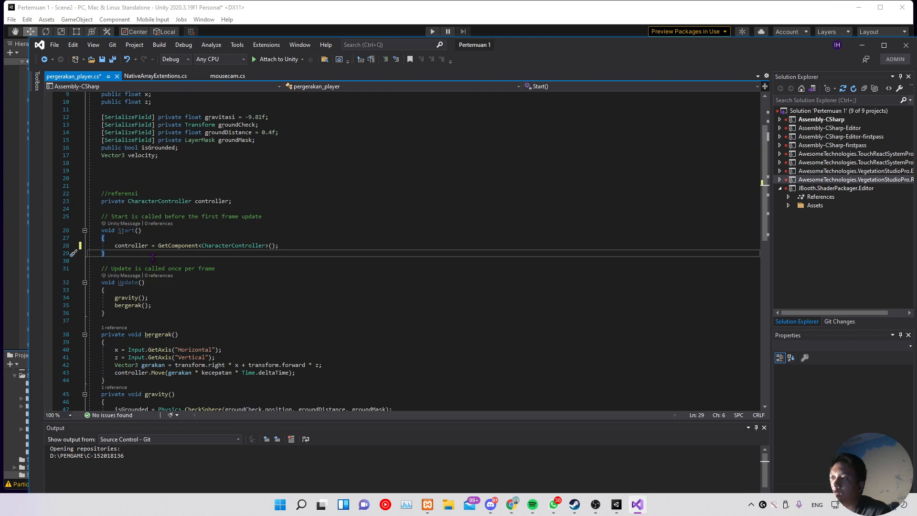
pyautogui.scroll(-1, 150, 259)
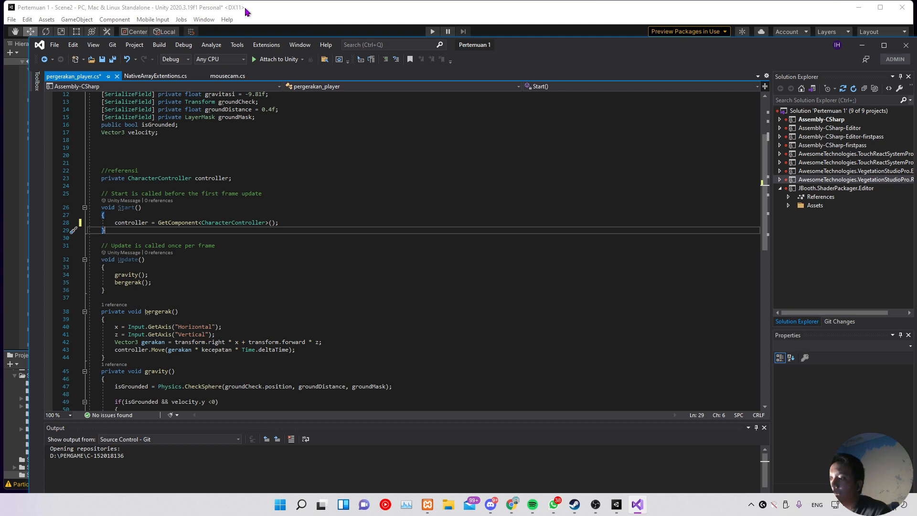
# Step: Switch to Unity and examine the Horizontal axis's alternate negative and positive buttons in the project's Input Manager settings
pyautogui.click(229, 14)
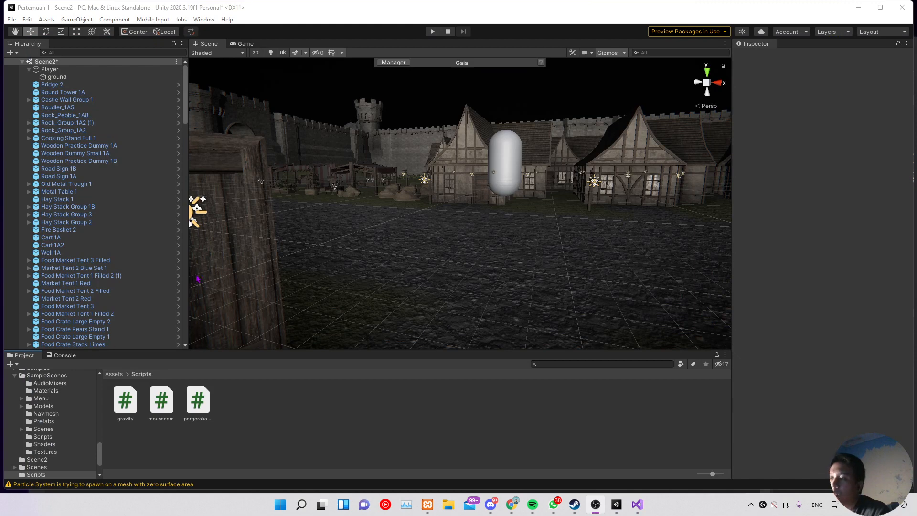
pyautogui.click(28, 20)
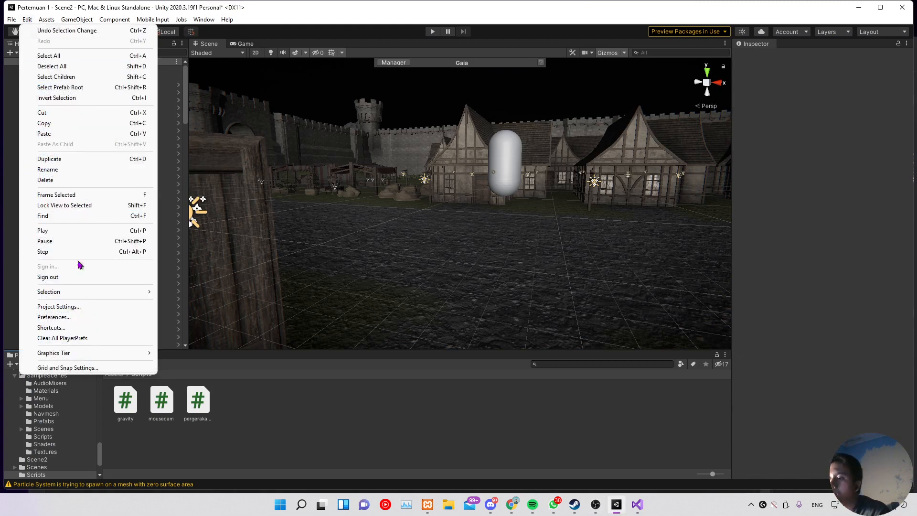
pyautogui.click(78, 307)
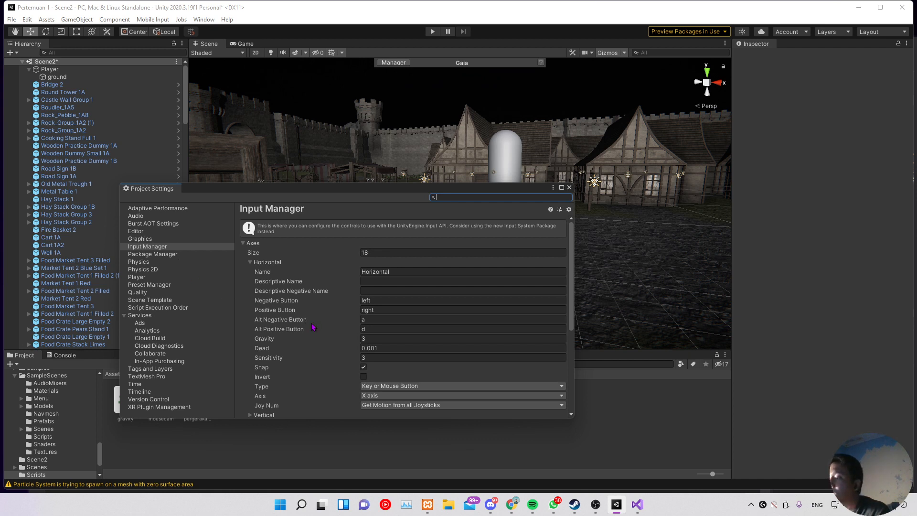
pyautogui.click(362, 320)
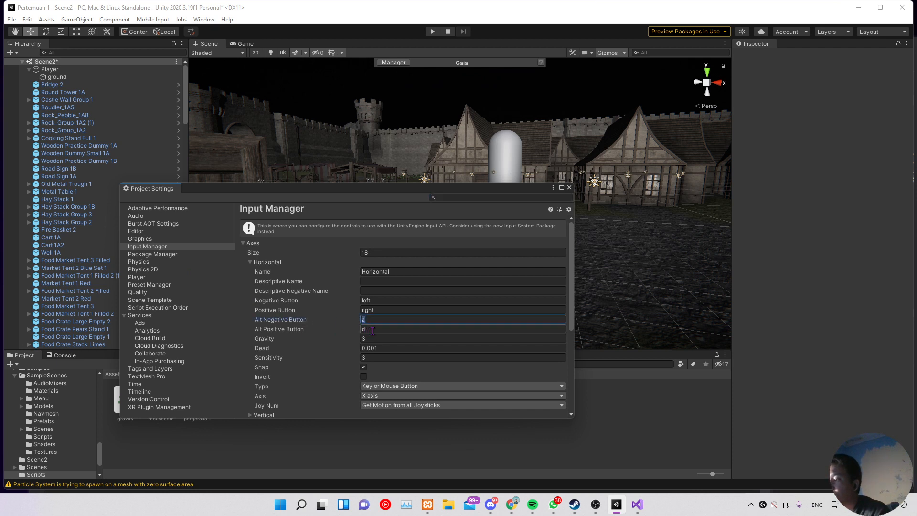
pyautogui.click(368, 329)
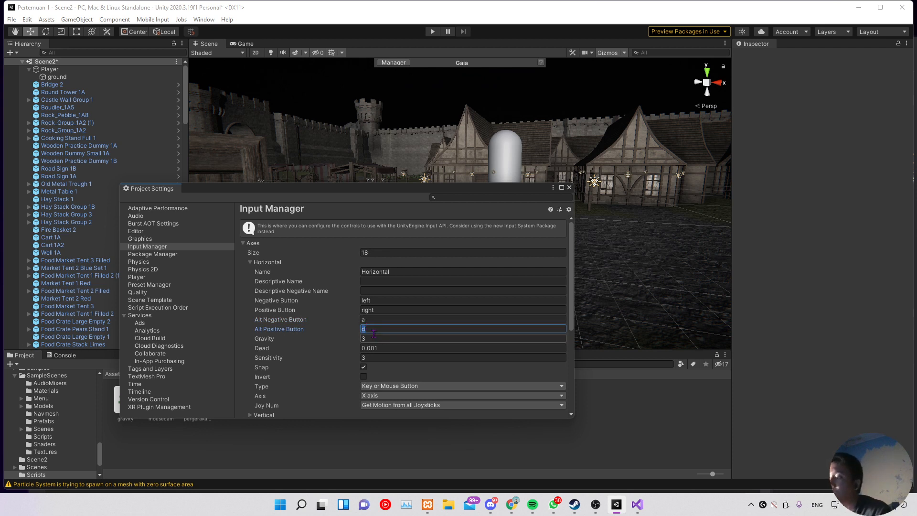
pyautogui.click(351, 330)
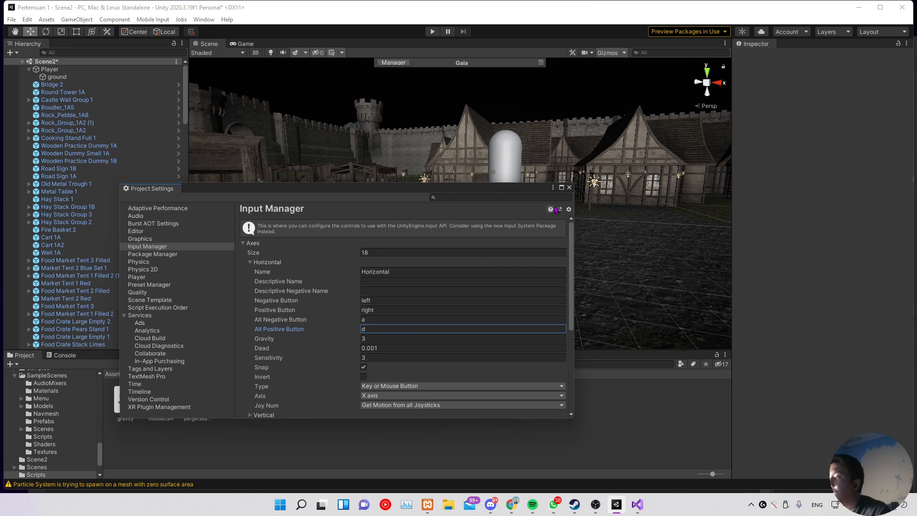
pyautogui.click(569, 188)
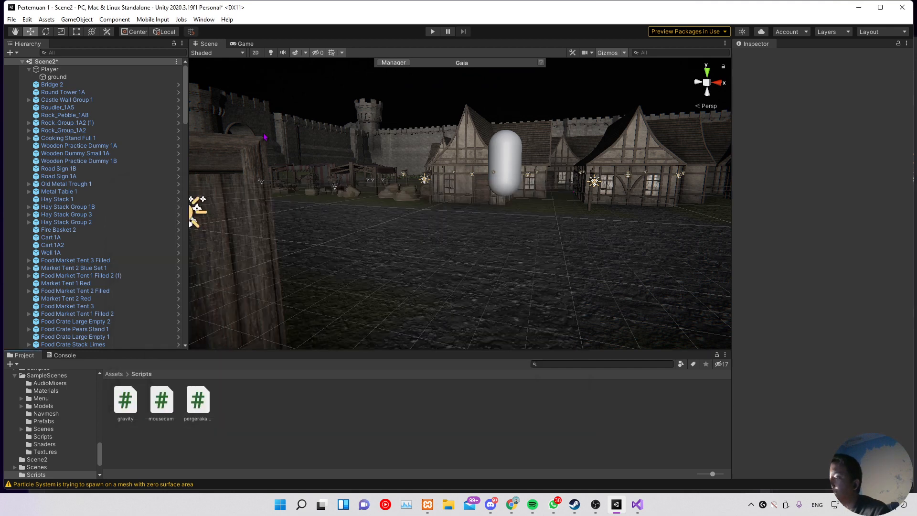
# Step: Switch back to Visual Studio and examine the axis inputs and the gerakan vector in the bergerak method
pyautogui.click(633, 502)
pyautogui.scroll(-1, 261, 328)
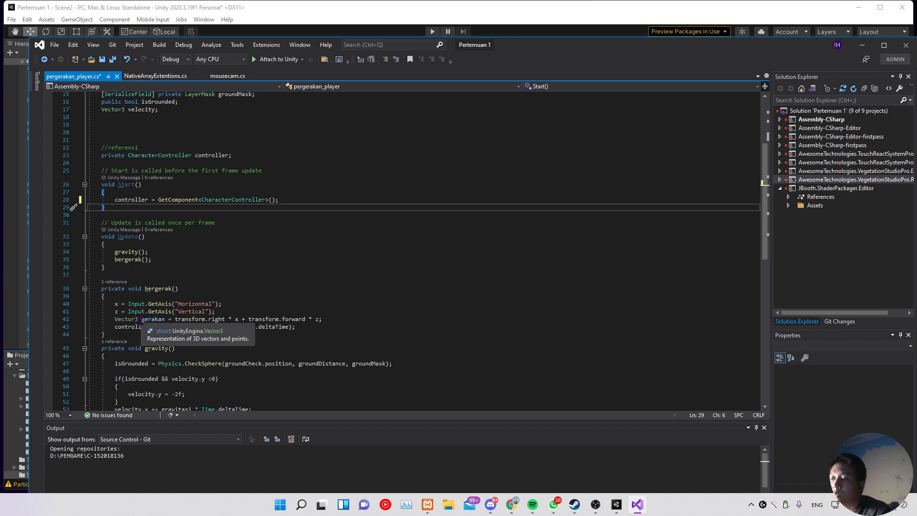
pyautogui.moveTo(510, 49); pyautogui.dragTo(528, 84)
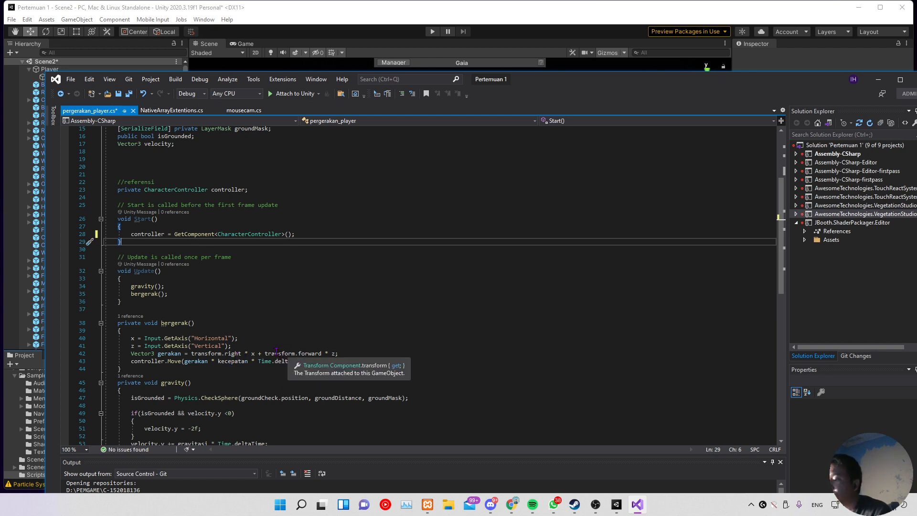
pyautogui.scroll(-1, 274, 350)
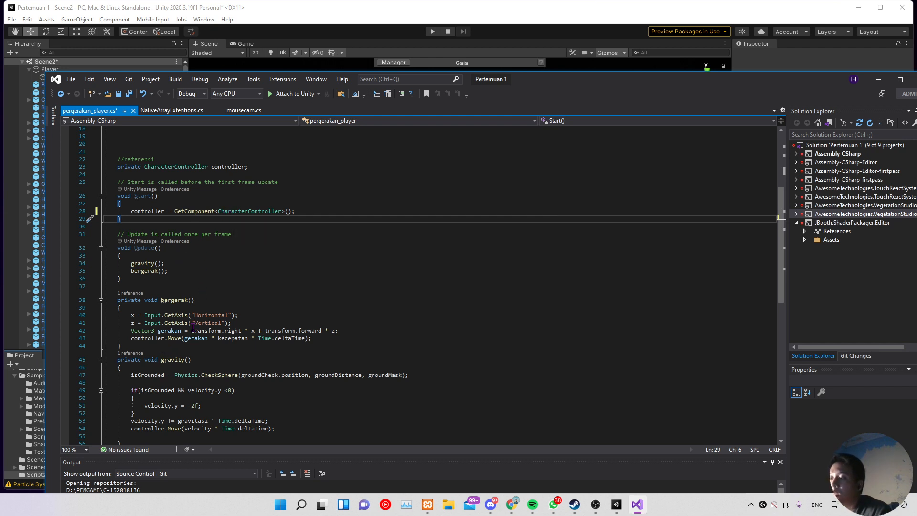
# Step: Examine the controller.Move call in bergerak and trace its kecepatan factor back to the variable declaration
pyautogui.click(168, 339)
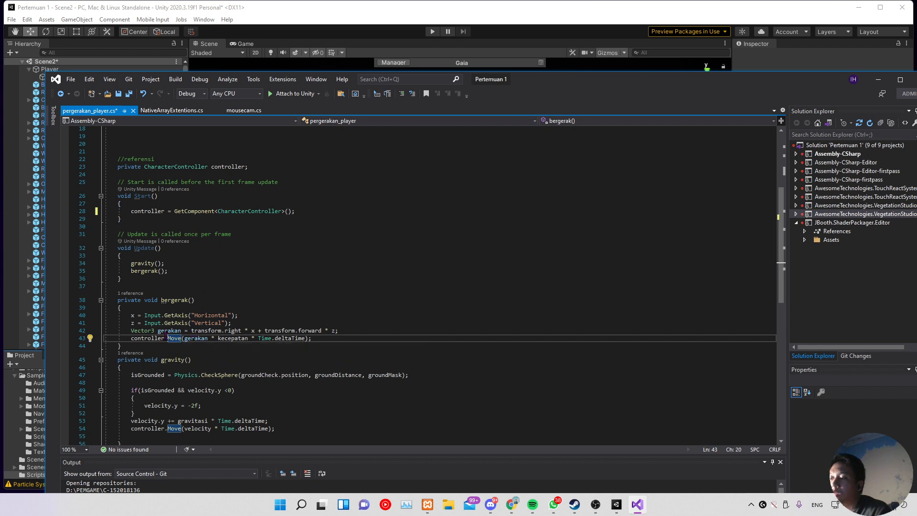
pyautogui.doubleClick(195, 338)
pyautogui.click(235, 338)
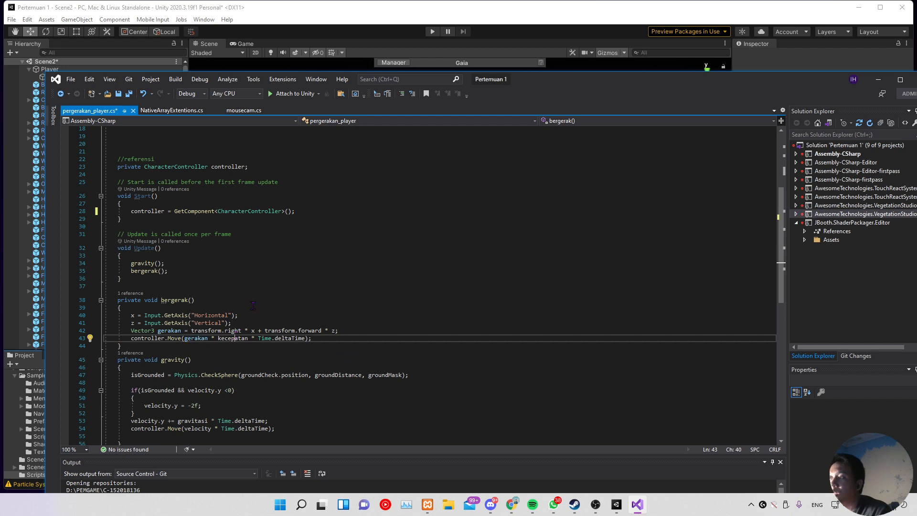
pyautogui.scroll(4, 250, 286)
pyautogui.scroll(2, 250, 282)
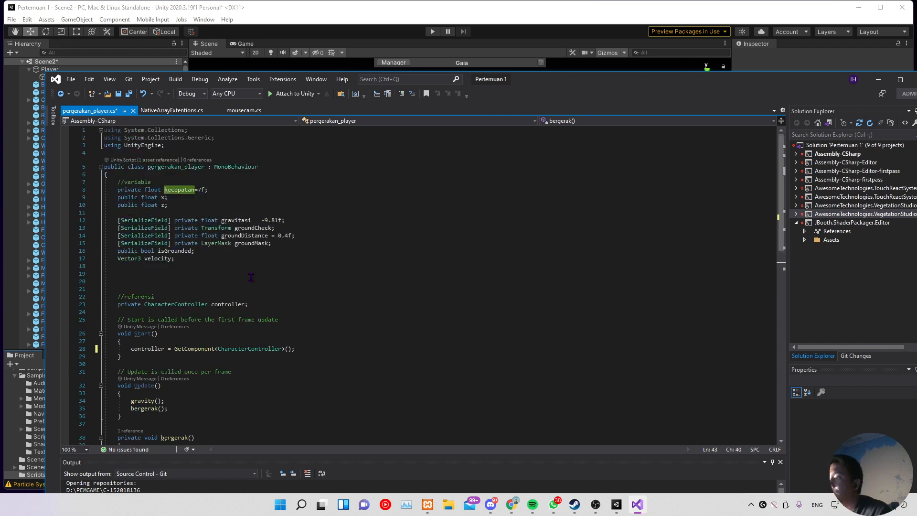
pyautogui.scroll(-7, 230, 239)
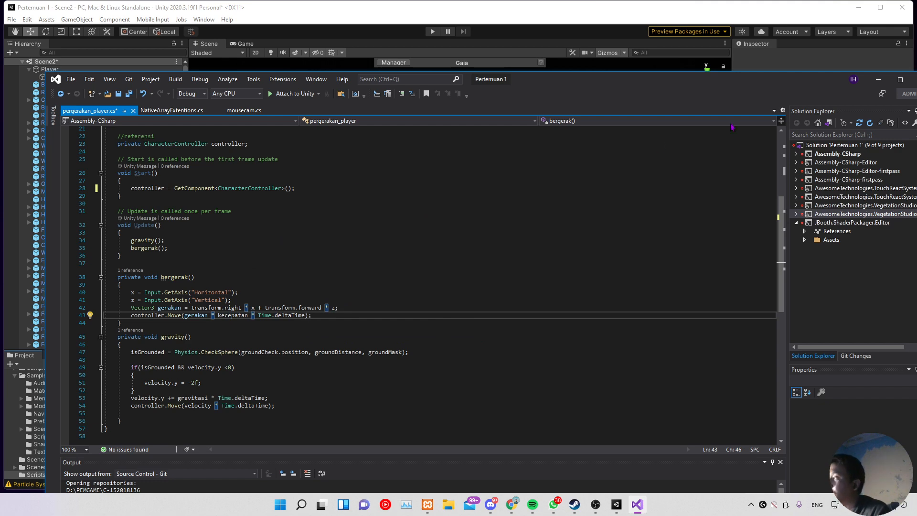
# Step: Return to Unity and play-test the scene, moving the player capsule from side to side, and end play mode
pyautogui.moveTo(776, 85); pyautogui.dragTo(703, 101)
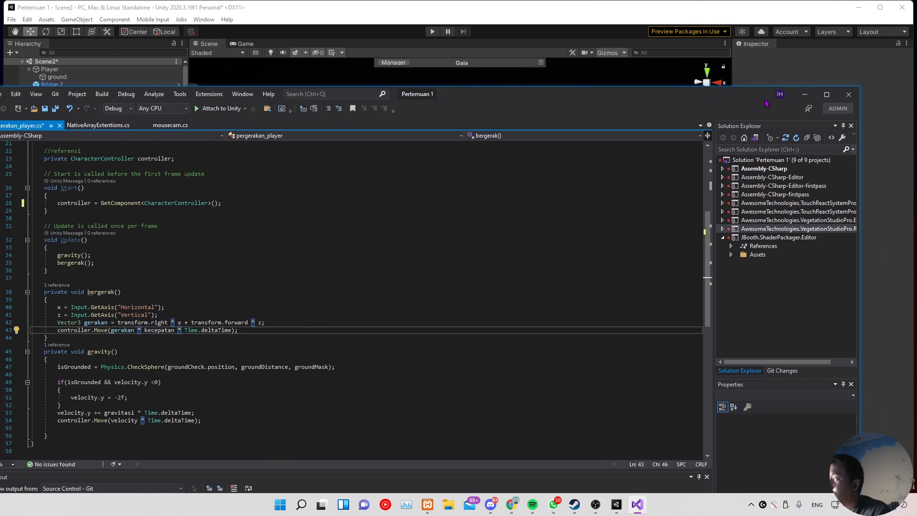
pyautogui.click(803, 95)
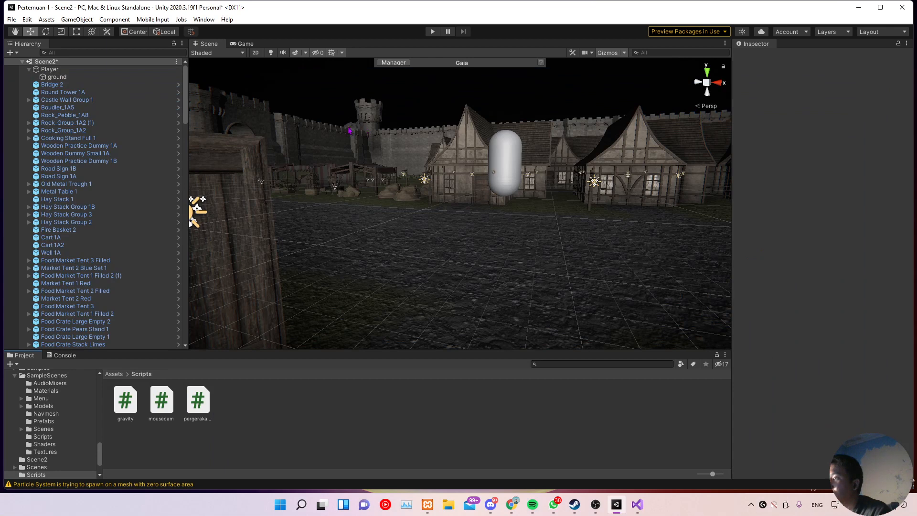
pyautogui.click(432, 31)
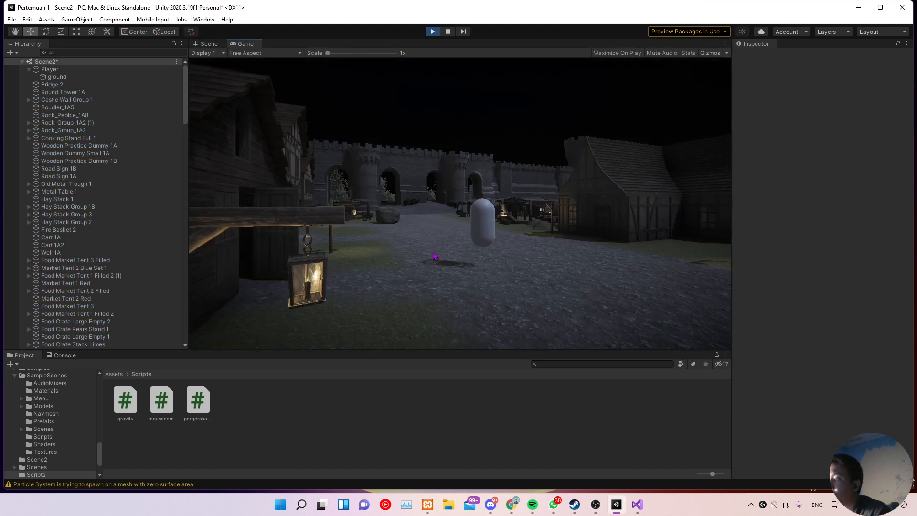
pyautogui.press('d')
pyautogui.press('a')
pyautogui.press('d')
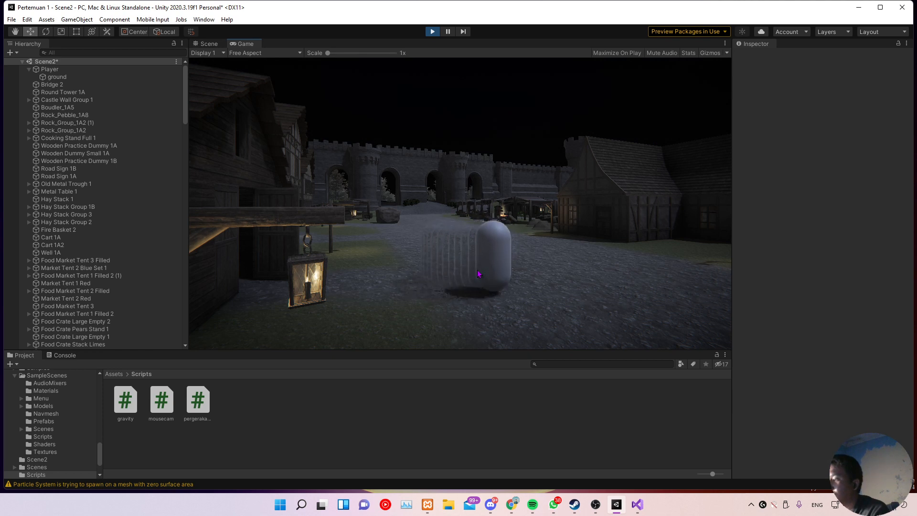
pyautogui.press('a')
pyautogui.press('d')
pyautogui.press('a')
pyautogui.press('d')
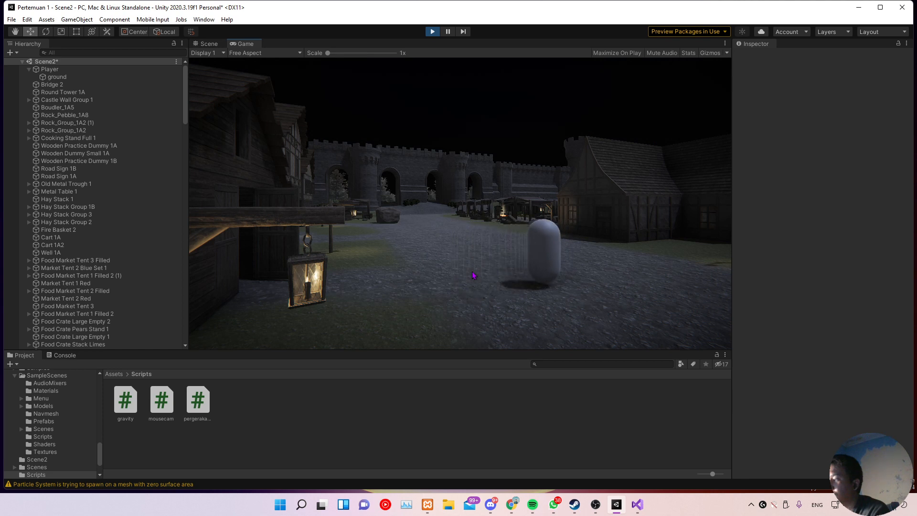
pyautogui.press('a')
pyautogui.press('d')
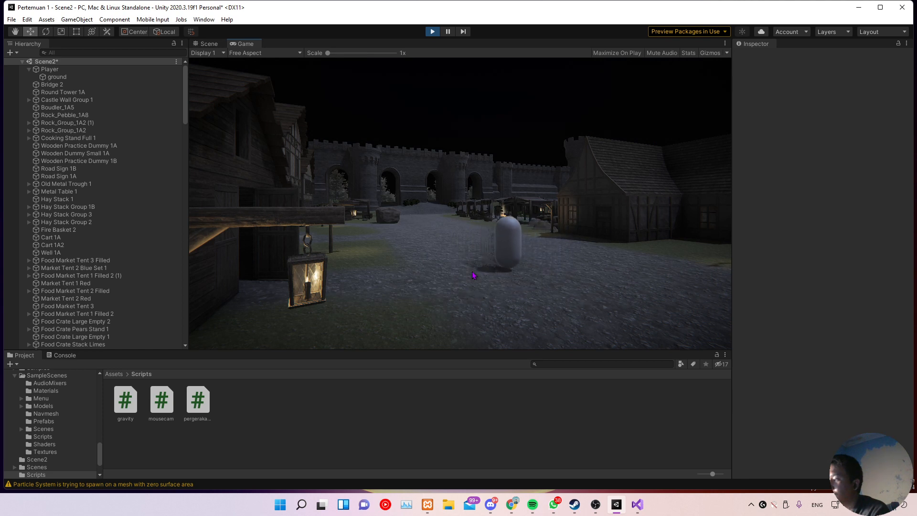
pyautogui.press('a')
pyautogui.press('d')
pyautogui.press('a')
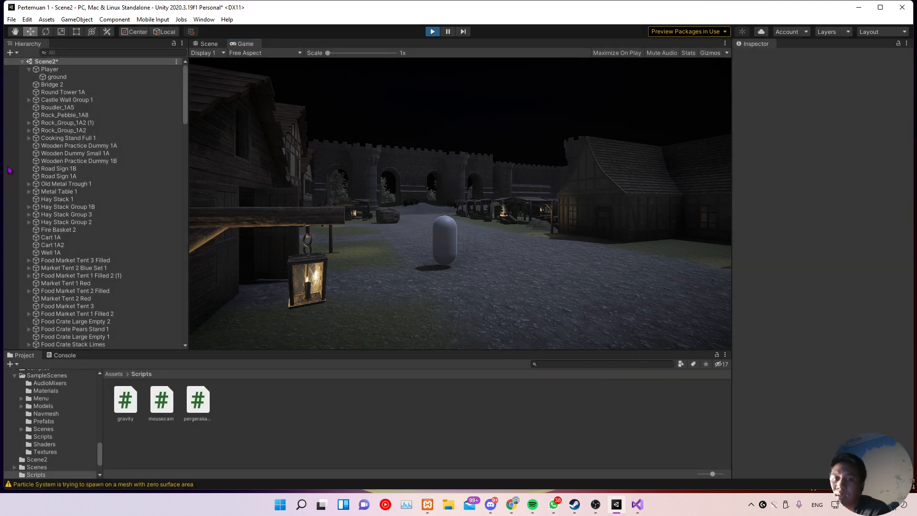
pyautogui.hotkey('ctrl', 'p')
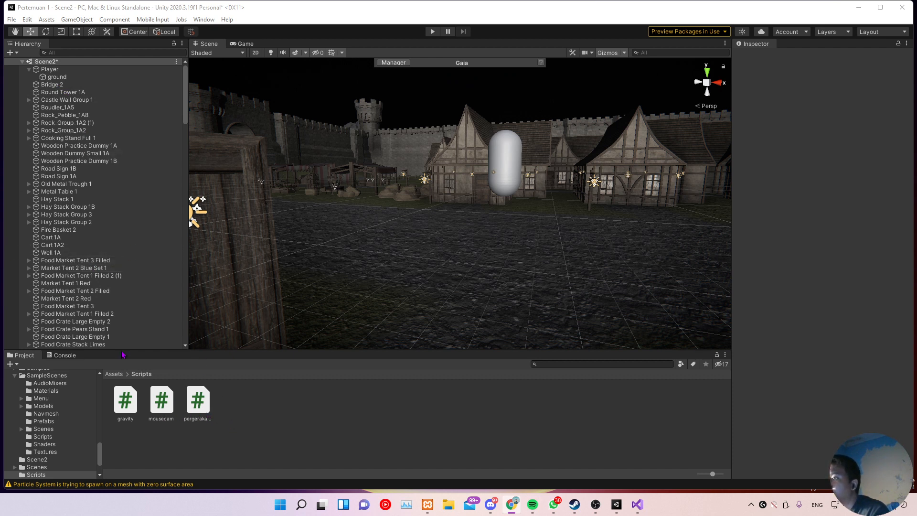
# Step: Select the Player's ground child object and inspect its placement at the base of the capsule
pyautogui.click(52, 76)
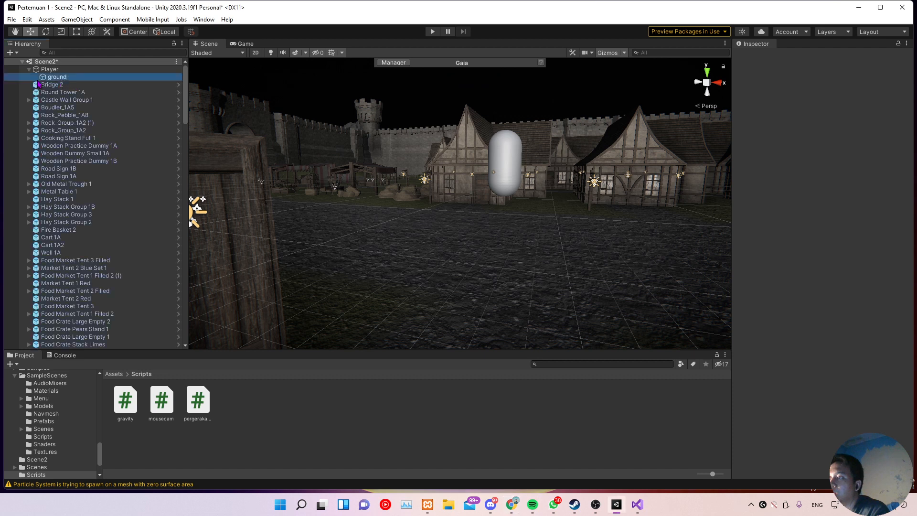
pyautogui.click(56, 78)
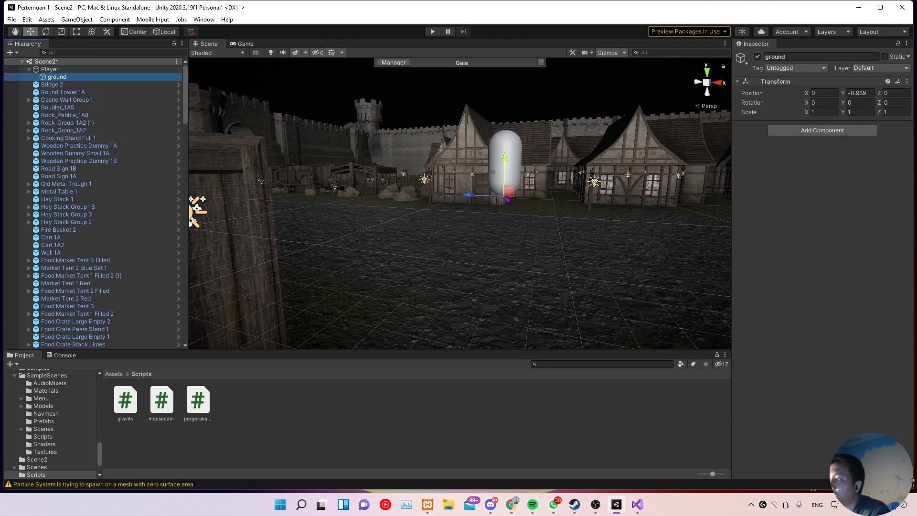
pyautogui.scroll(3, 524, 207)
pyautogui.scroll(-1, 525, 208)
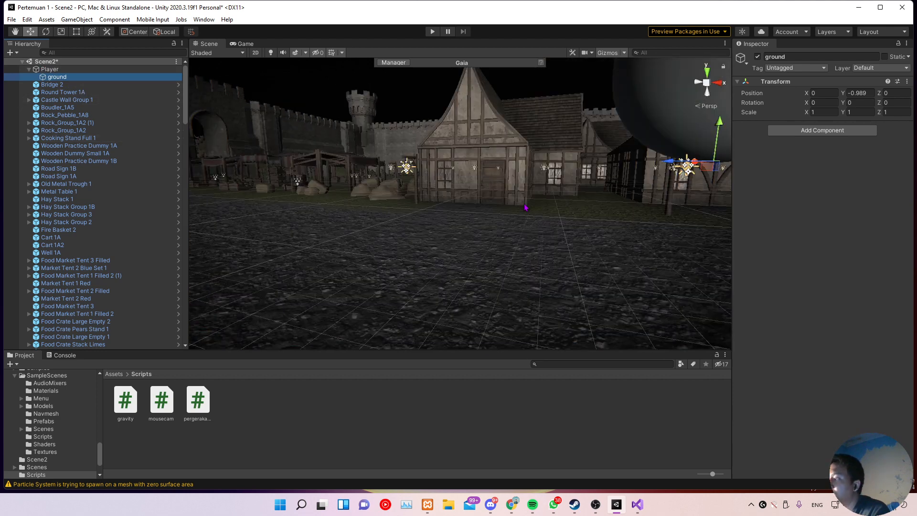
pyautogui.press('d')
pyautogui.moveTo(525, 206); pyautogui.dragTo(525, 206, button='right')
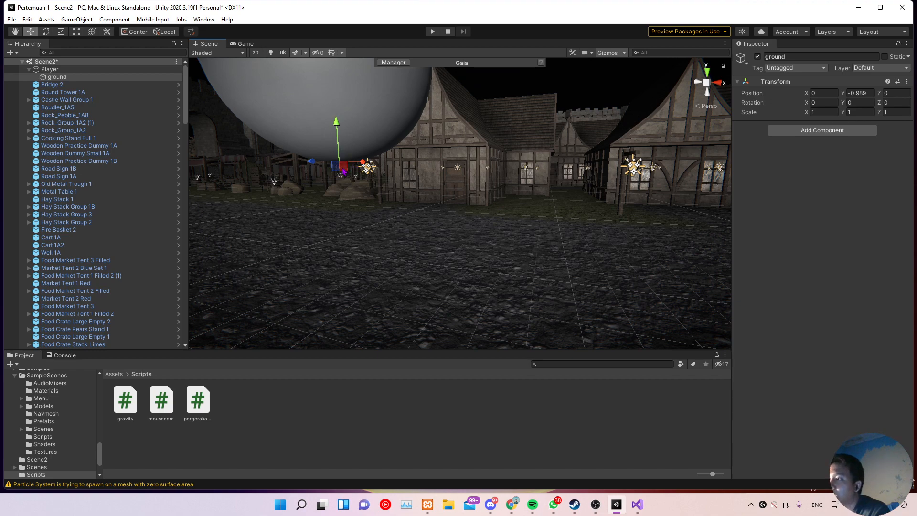
pyautogui.moveTo(350, 297); pyautogui.dragTo(351, 294, button='middle')
pyautogui.scroll(-3, 352, 289)
pyautogui.moveTo(363, 261); pyautogui.dragTo(361, 285, button='middle')
pyautogui.scroll(4, 356, 308)
pyautogui.scroll(-3, 361, 285)
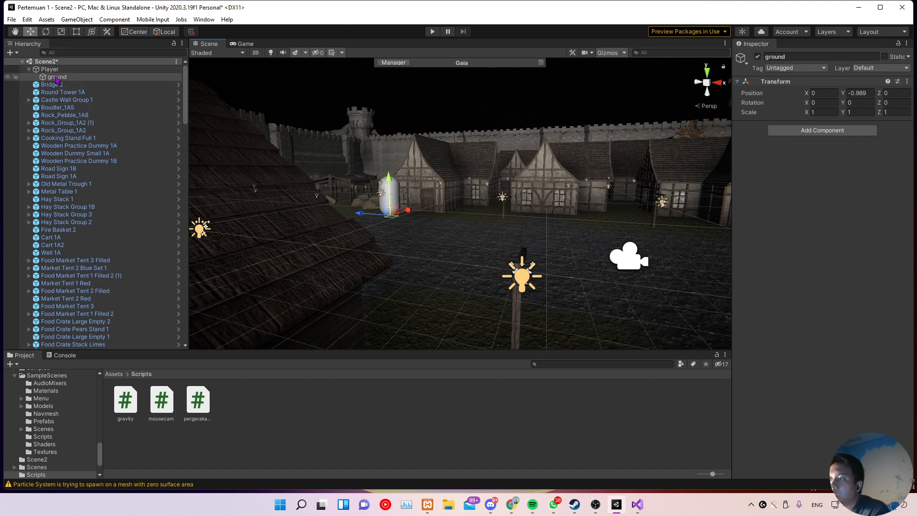
# Step: Reopen the pergerakan_player script and review the serialized gravitasi, groundCheck, groundDistance and groundMask variables
pyautogui.click(201, 402)
pyautogui.doubleClick(201, 401)
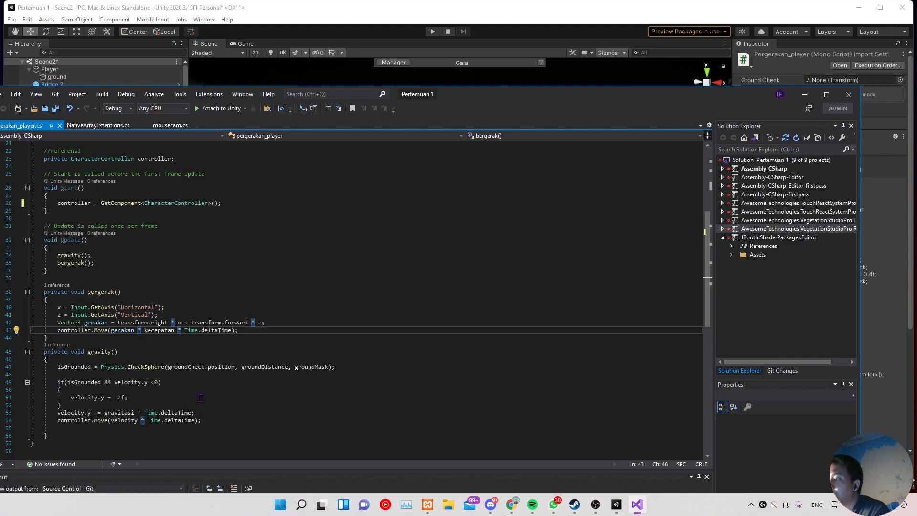
pyautogui.moveTo(465, 100); pyautogui.dragTo(509, 23)
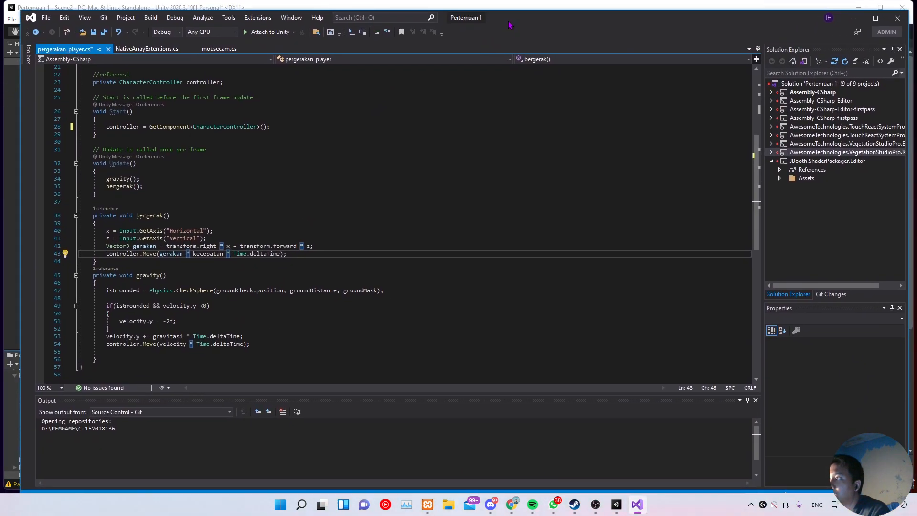
pyautogui.scroll(7, 270, 156)
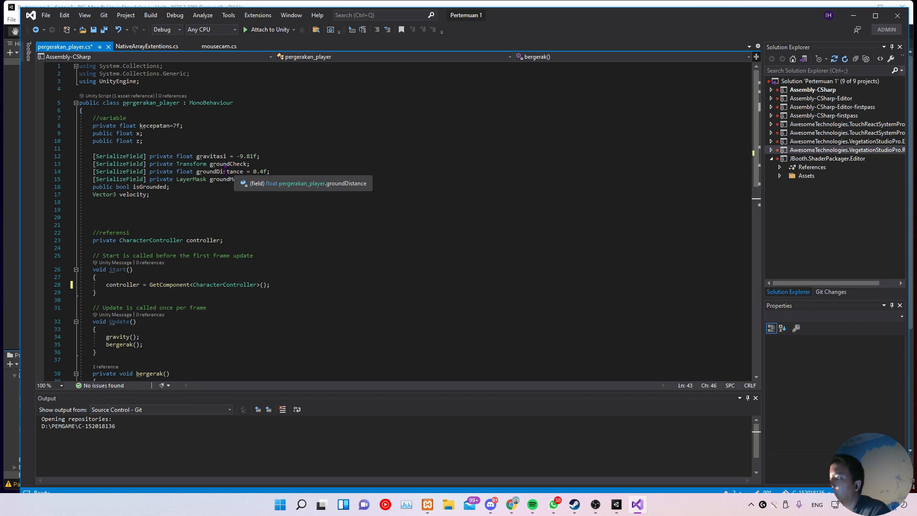
# Step: Examine the gravitasi declaration's assigned value, sign and float suffix, moving the code window aside to reveal the capsule in the Unity scene
pyautogui.click(254, 155)
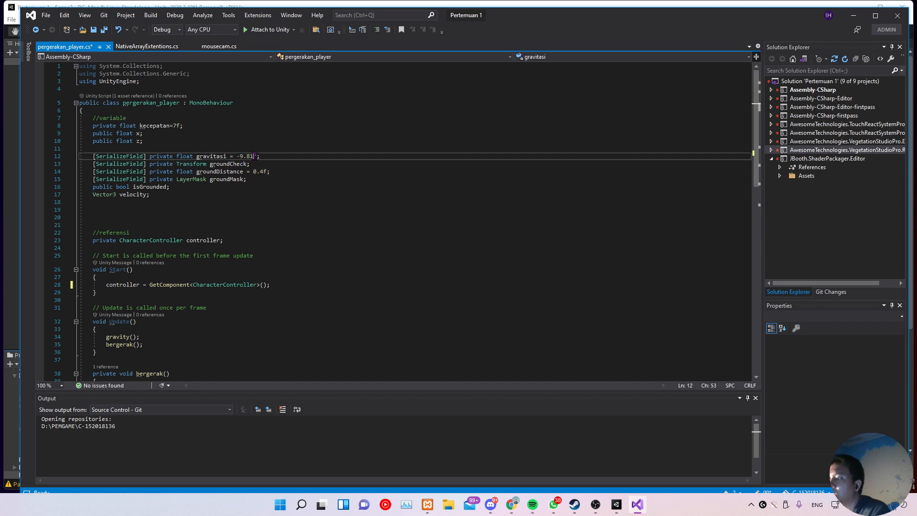
pyautogui.write('f')
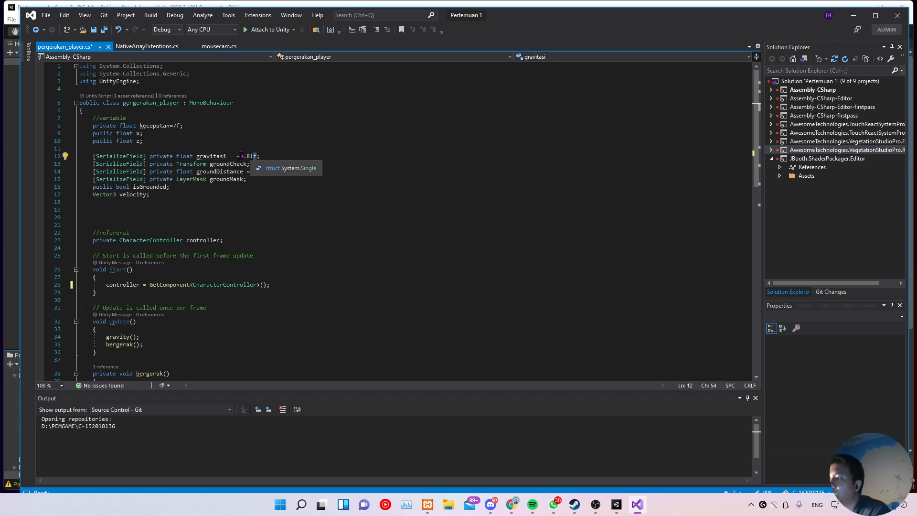
pyautogui.write(';')
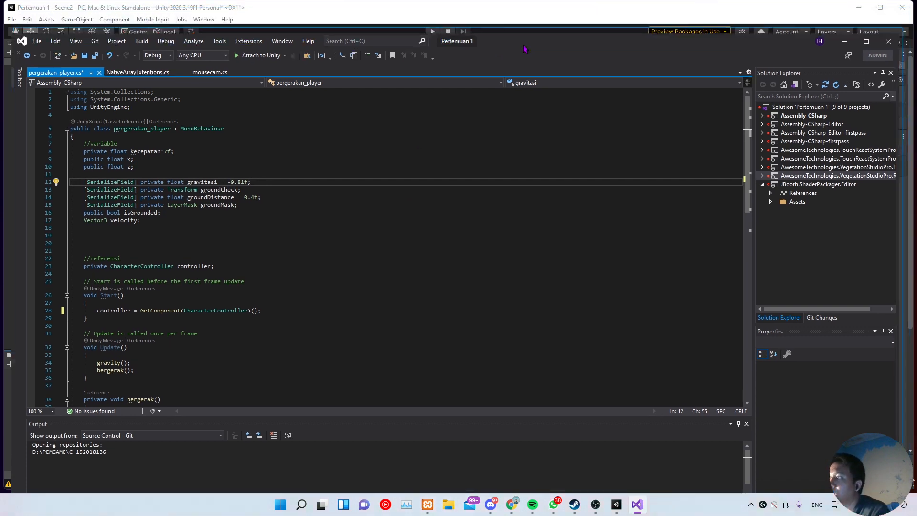
pyautogui.moveTo(534, 20); pyautogui.dragTo(553, 221)
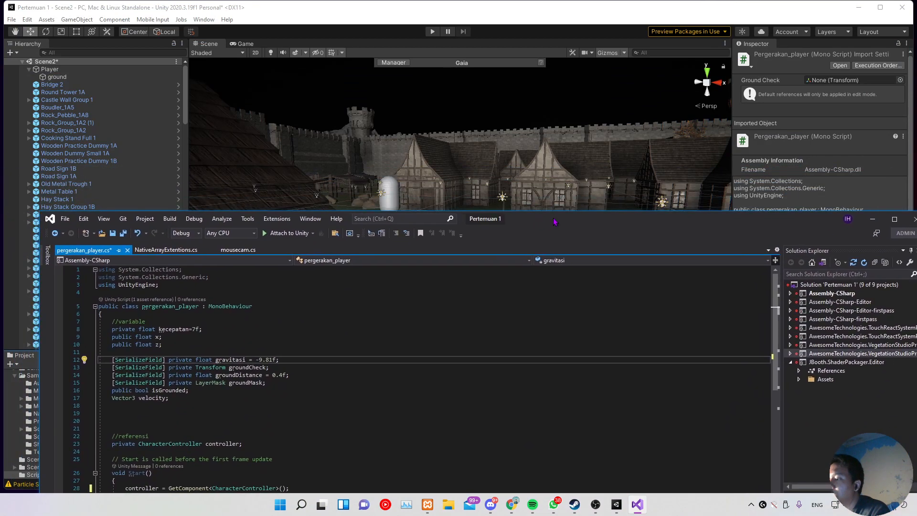
pyautogui.click(257, 360)
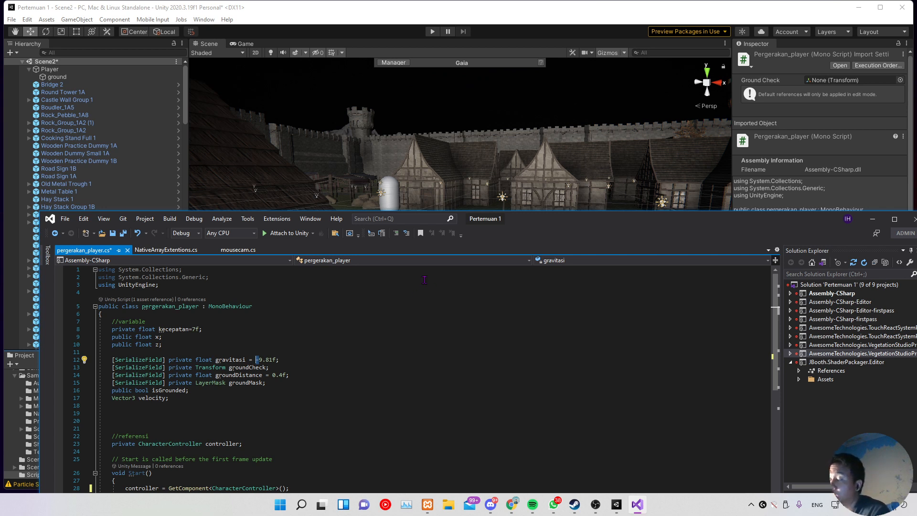
pyautogui.moveTo(546, 221); pyautogui.dragTo(506, 130)
pyautogui.click(255, 262)
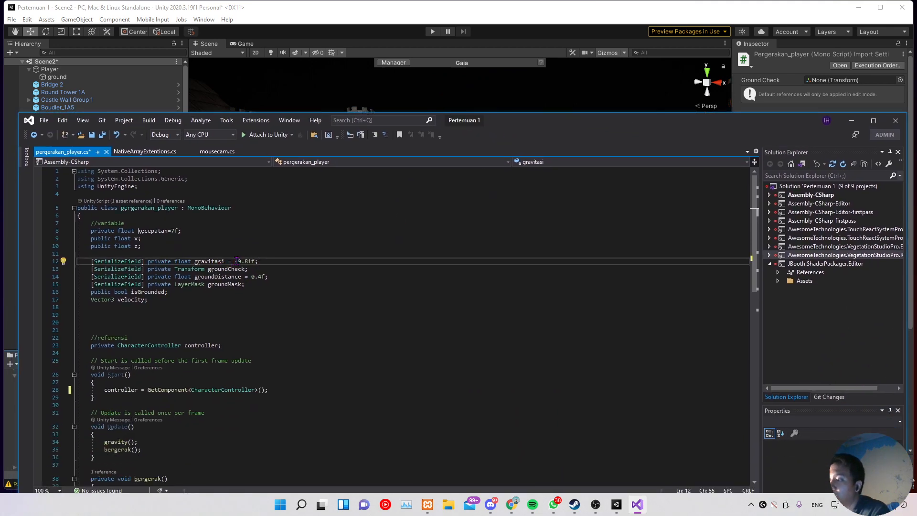
pyautogui.moveTo(239, 261); pyautogui.dragTo(235, 261)
pyautogui.click(255, 262)
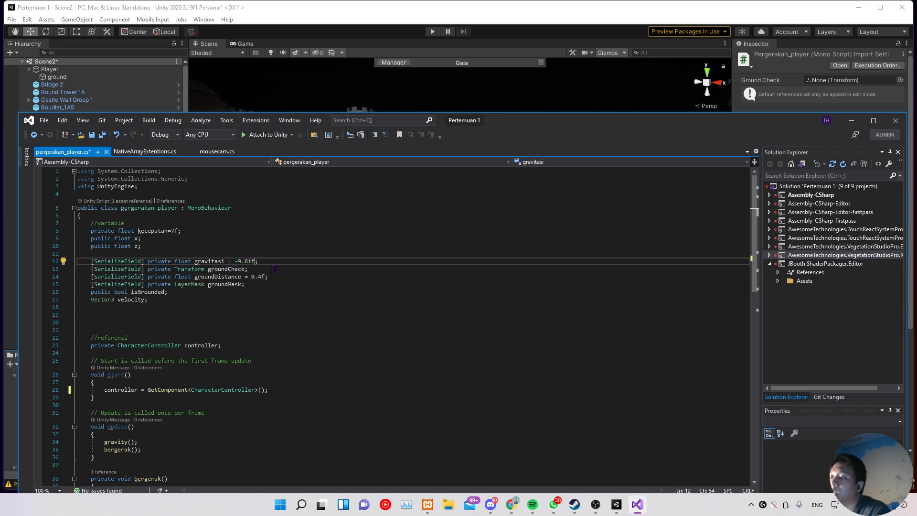
pyautogui.scroll(-1, 189, 275)
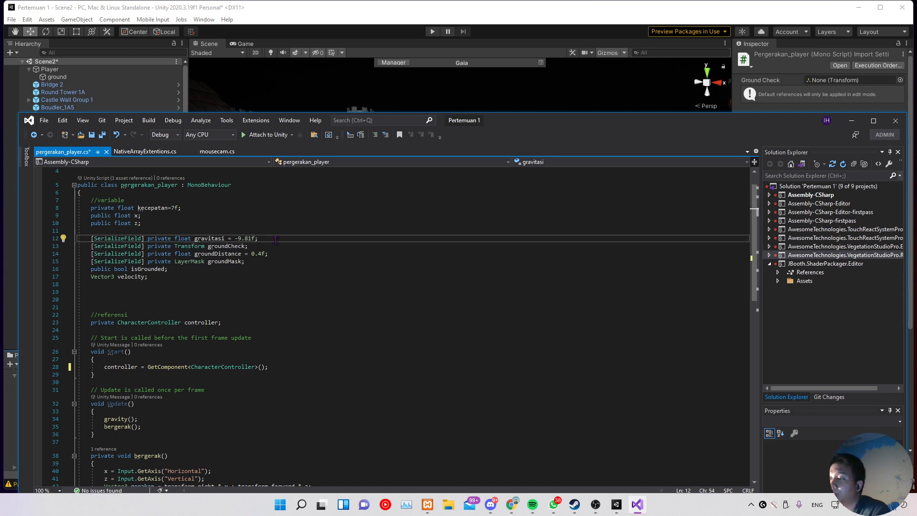
# Step: Examine the groundCheck declaration's Transform type and access modifier, along with the groundMask declaration
pyautogui.moveTo(174, 246); pyautogui.dragTo(252, 246)
pyautogui.click(253, 246)
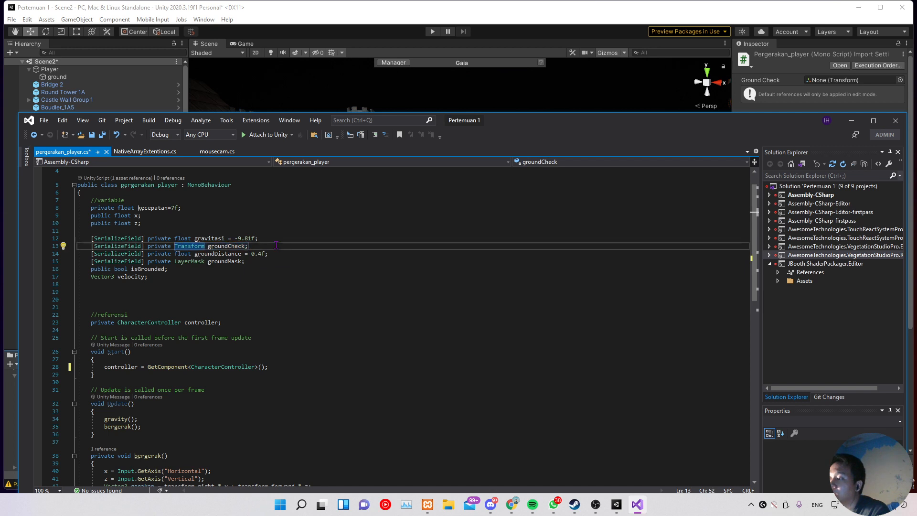
pyautogui.click(210, 246)
pyautogui.click(151, 247)
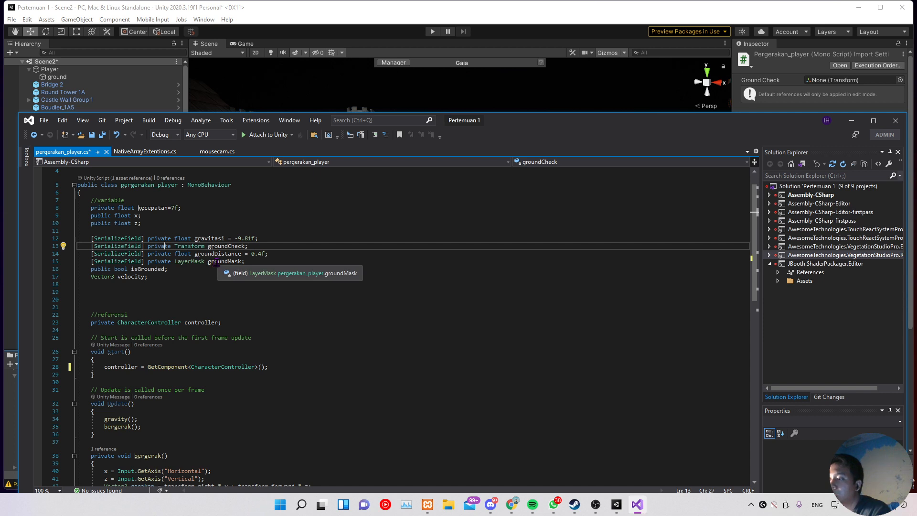
pyautogui.scroll(-1, 170, 247)
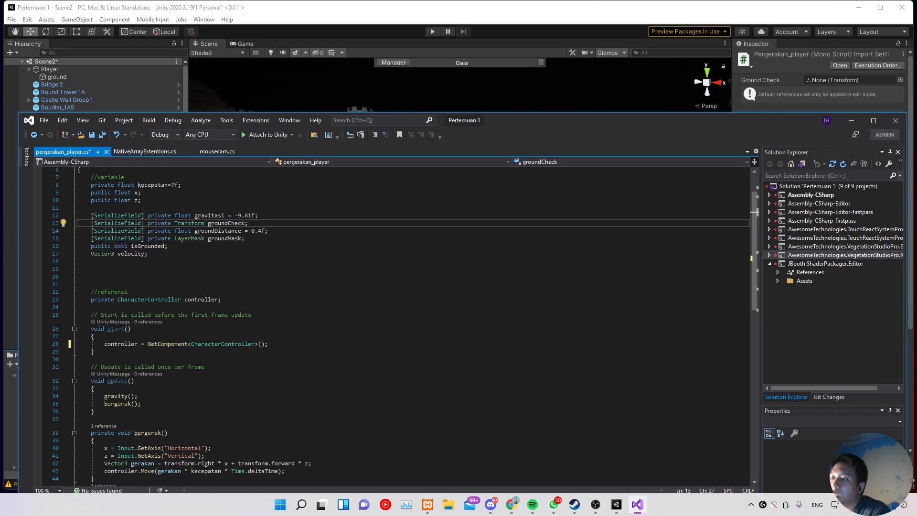
# Step: Examine the isGrounded boolean and the Vector3 velocity declaration below the serialized variables
pyautogui.moveTo(114, 246); pyautogui.dragTo(129, 247)
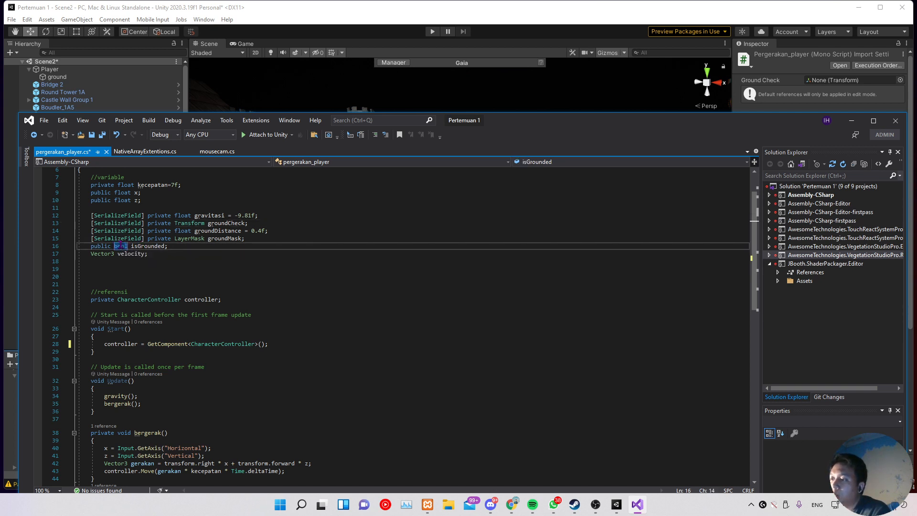
pyautogui.click(173, 245)
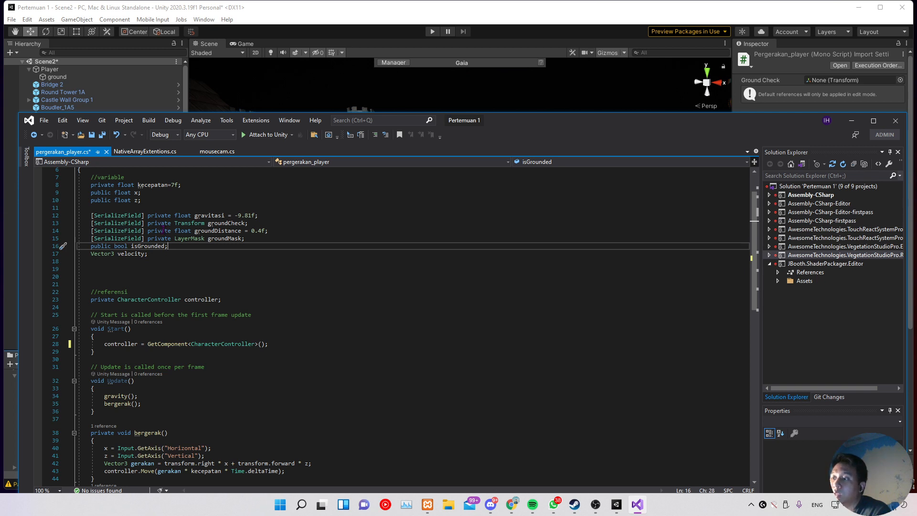
pyautogui.click(154, 254)
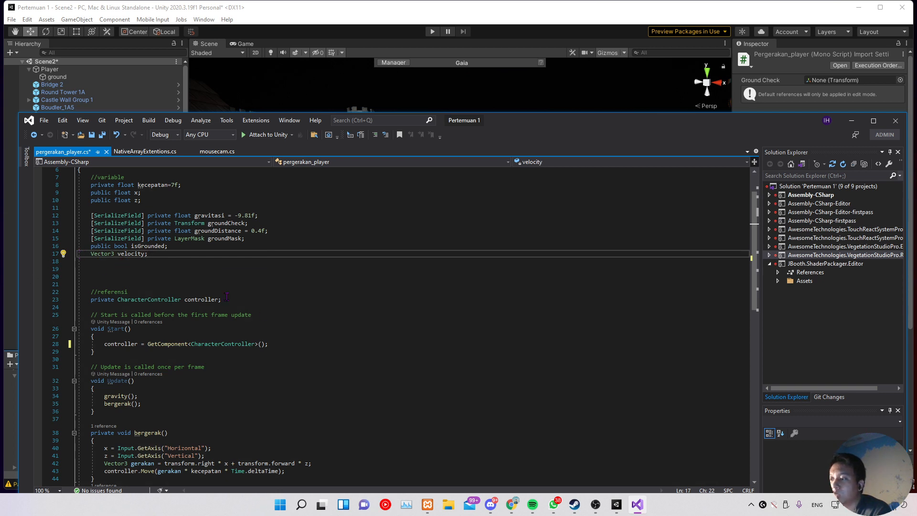
pyautogui.press('super+Tab')
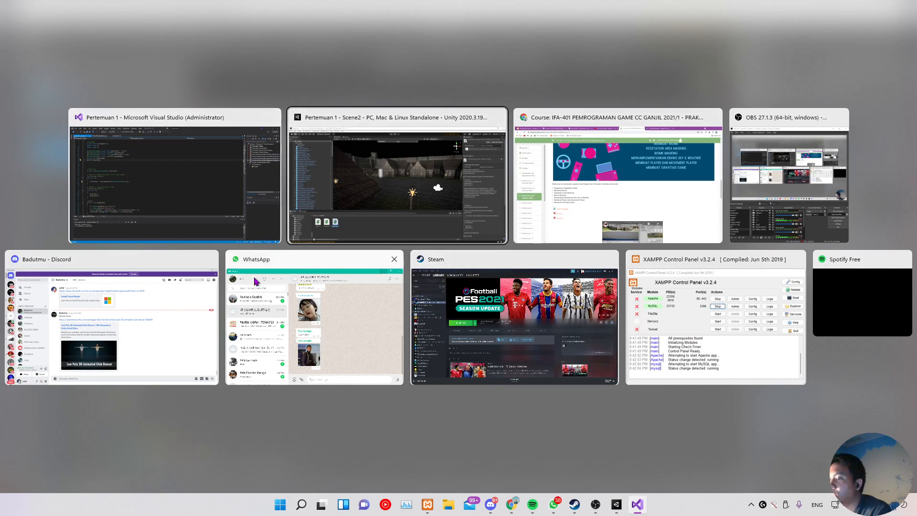
pyautogui.click(215, 198)
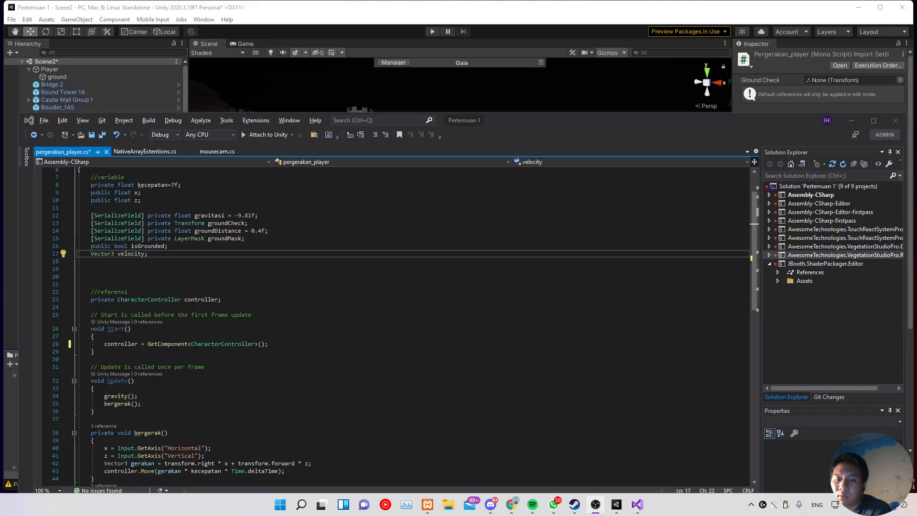
pyautogui.hotkey('alt', 'Tab')
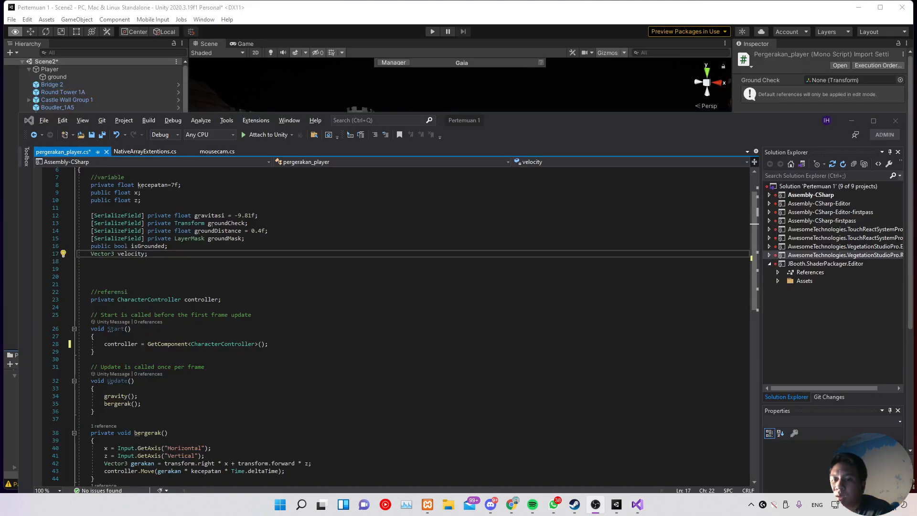
pyautogui.click(104, 264)
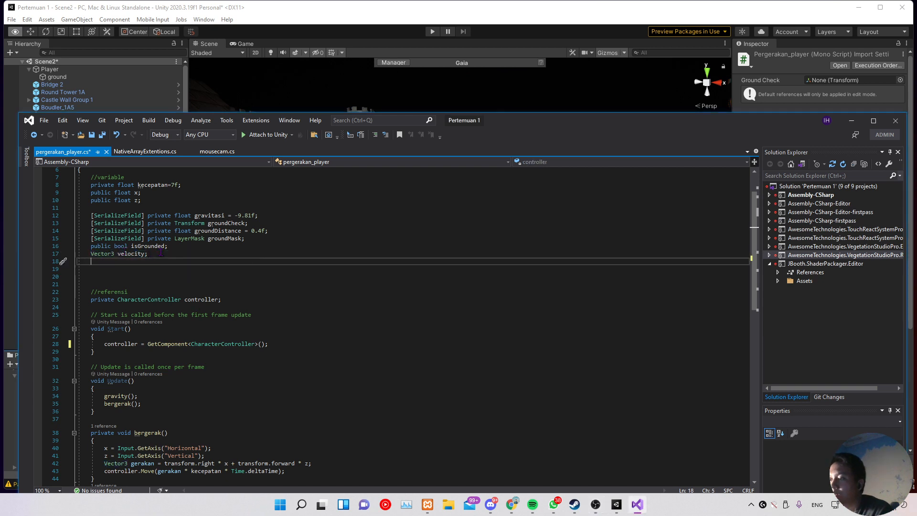
# Step: Read through the script from the variable declarations and the Update calls down to the gravity method's ground check
pyautogui.scroll(-4, 157, 253)
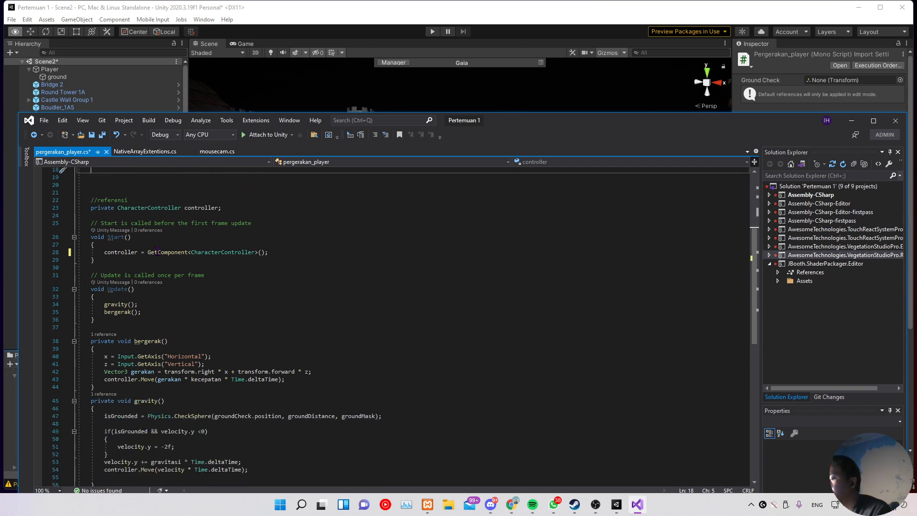
pyautogui.scroll(-2, 157, 251)
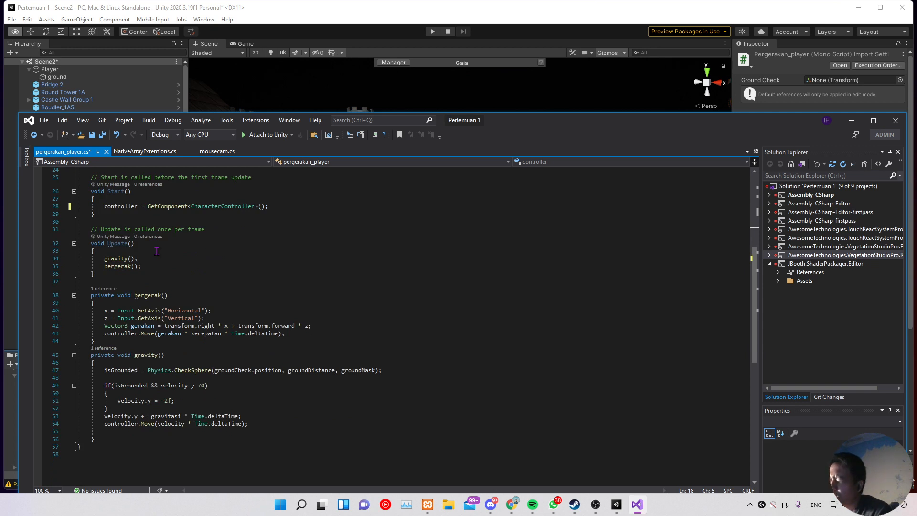
pyautogui.scroll(-3, 156, 251)
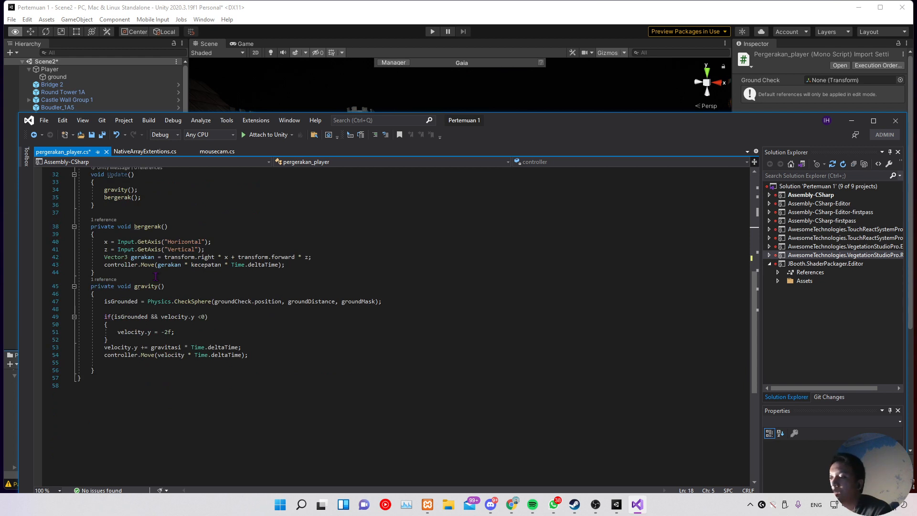
pyautogui.scroll(7, 148, 292)
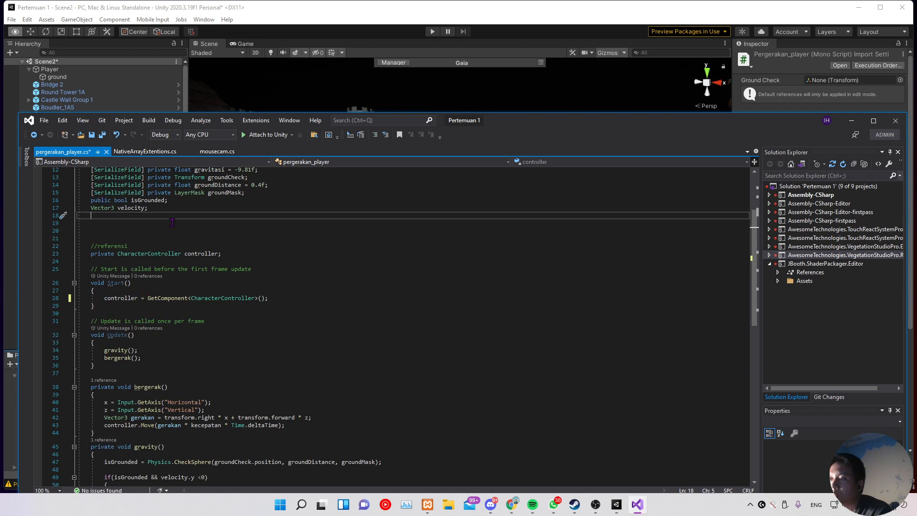
pyautogui.scroll(-6, 170, 223)
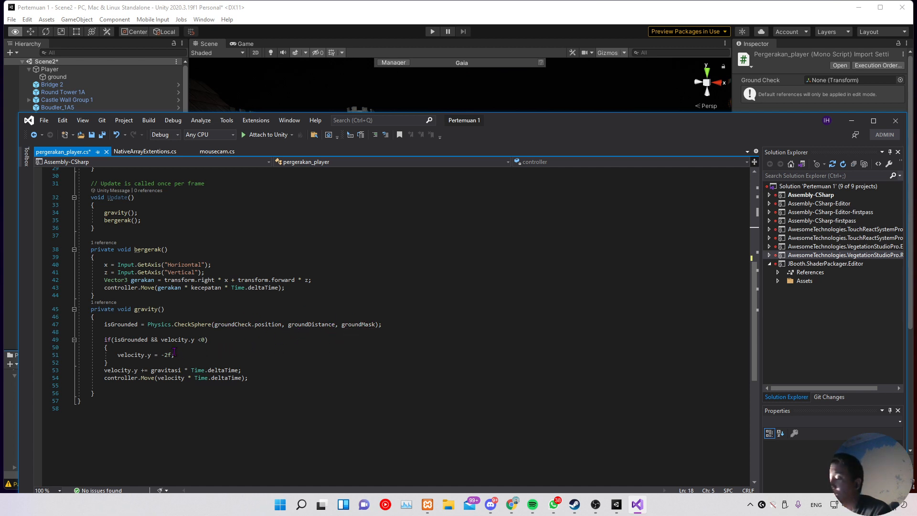
pyautogui.scroll(-1, 178, 353)
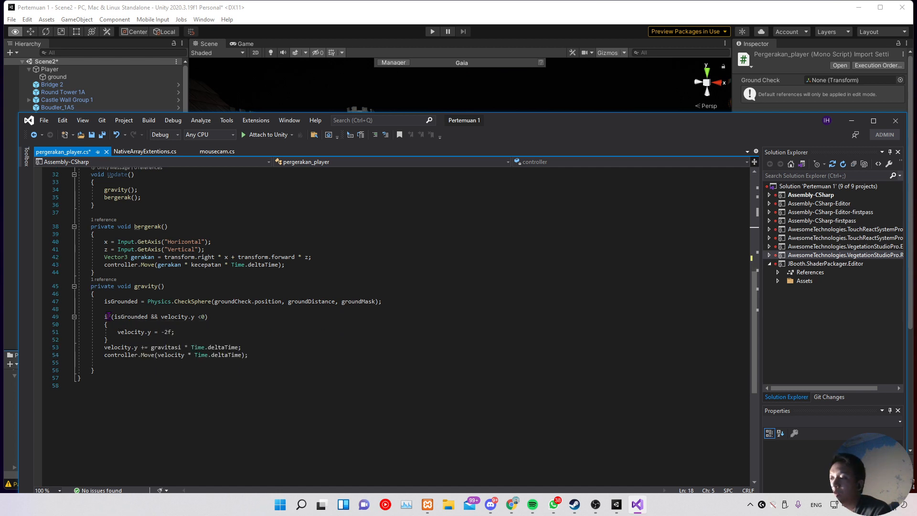
# Step: Examine the gravity method's if condition on isGrounded and velocity.y, and the velocity.y assignment inside it
pyautogui.moveTo(104, 316); pyautogui.dragTo(127, 317)
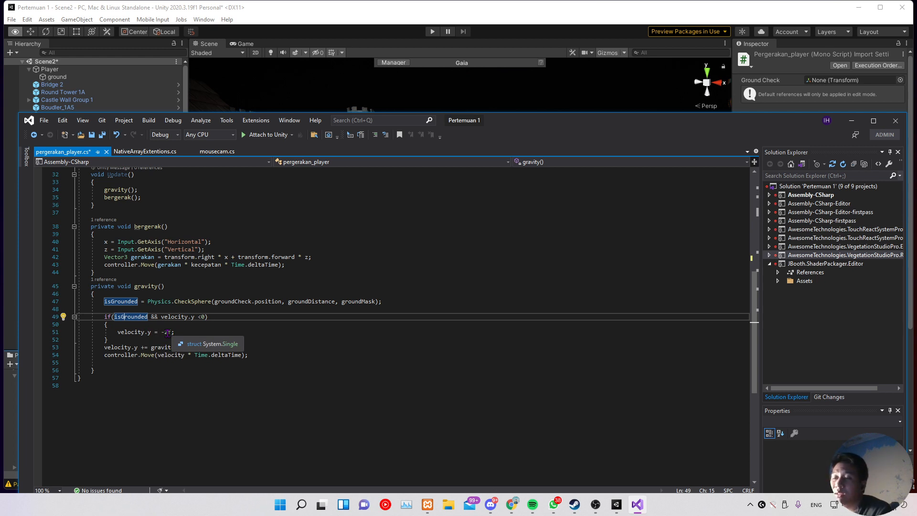
pyautogui.click(165, 332)
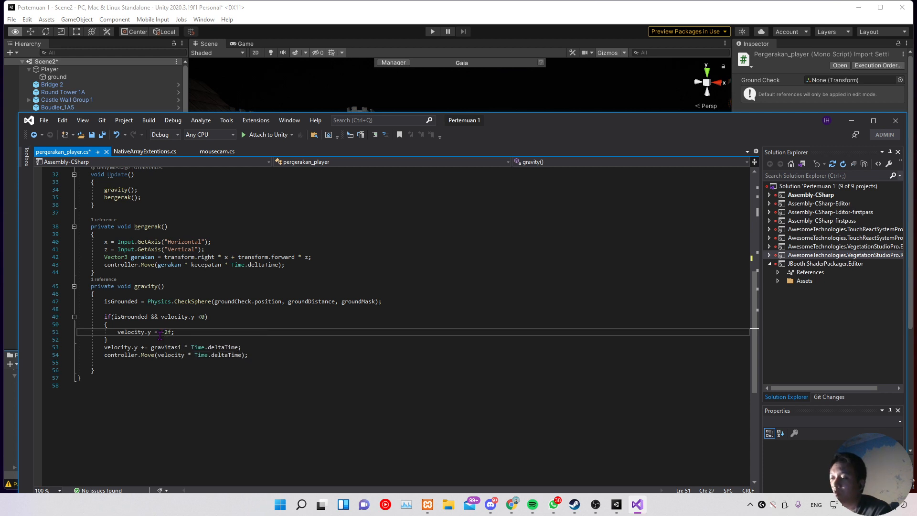
pyautogui.click(135, 340)
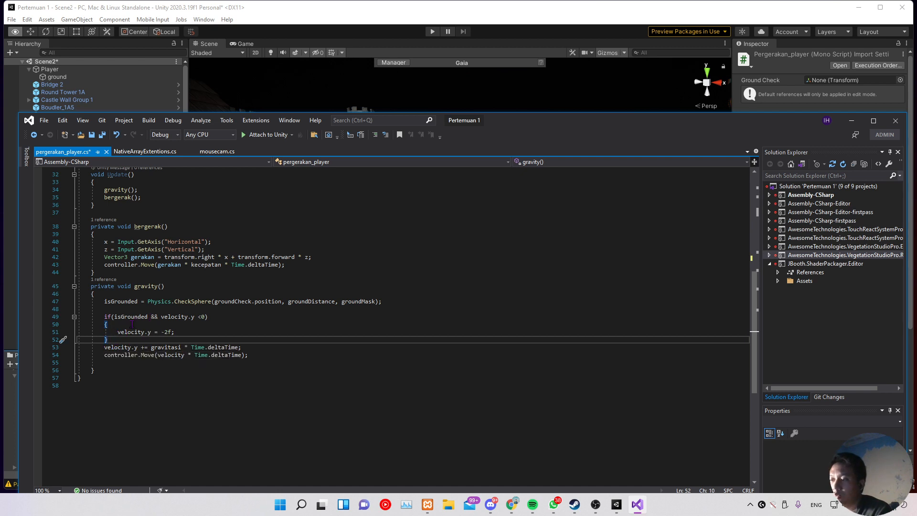
pyautogui.scroll(-1, 119, 340)
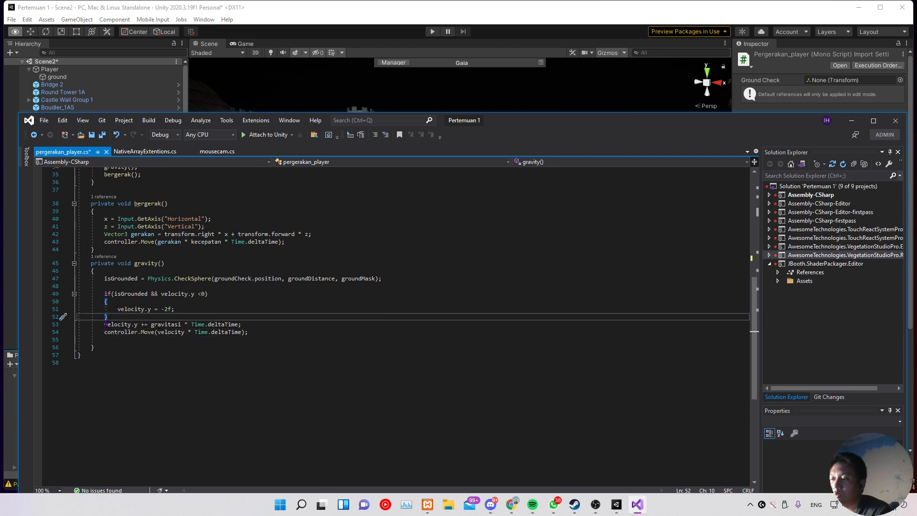
# Step: Examine how gravity adds gravitasi times Time.deltaTime to velocity.y and passes velocity to controller.Move
pyautogui.click(144, 324)
pyautogui.click(145, 325)
pyautogui.doubleClick(177, 325)
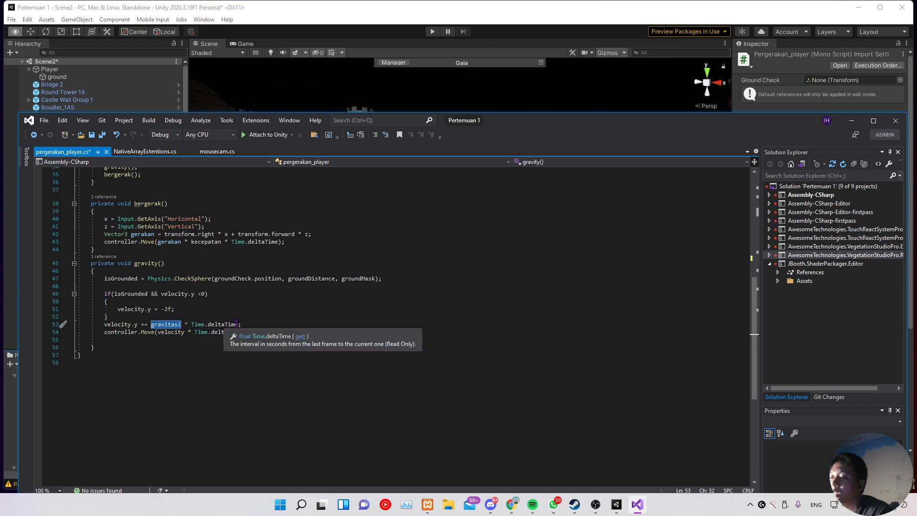
pyautogui.moveTo(139, 332); pyautogui.dragTo(101, 333)
pyautogui.click(151, 332)
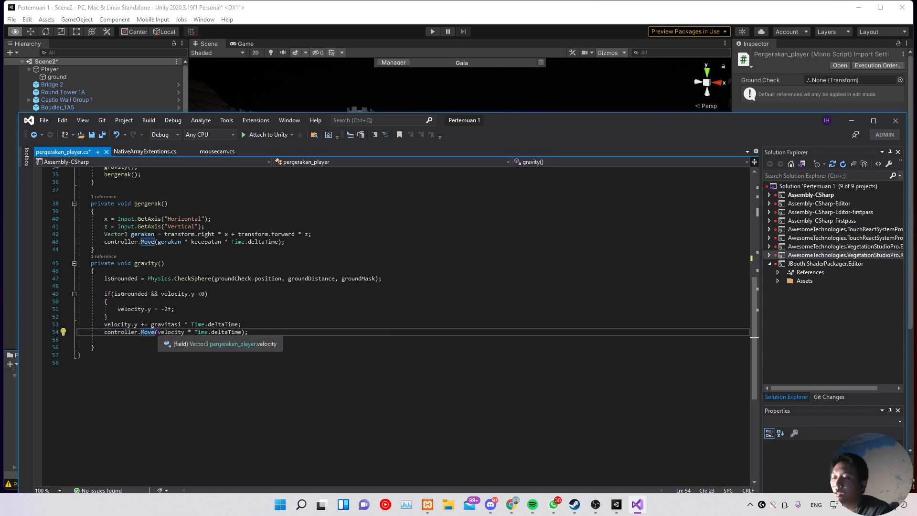
pyautogui.moveTo(157, 331); pyautogui.dragTo(184, 335)
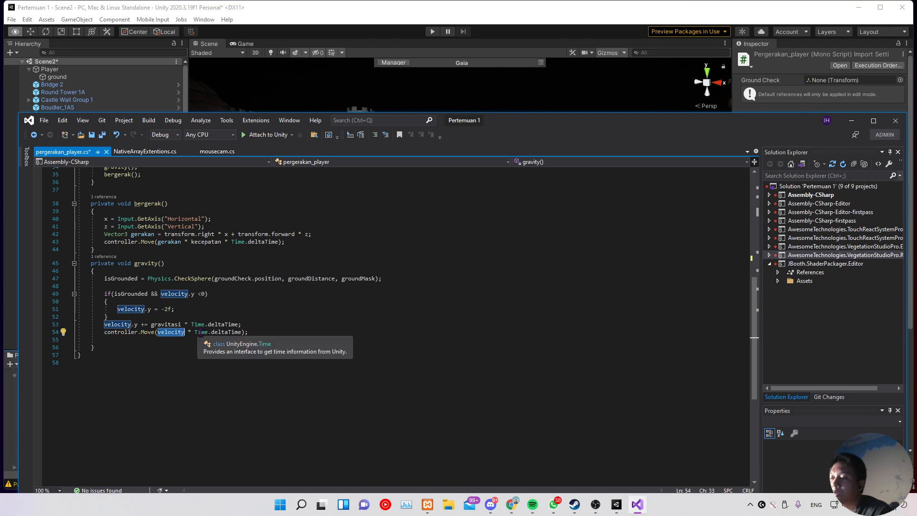
# Step: Play-test the scene in Unity, walking the player capsule forward, backward and sideways across the village ground
pyautogui.click(852, 120)
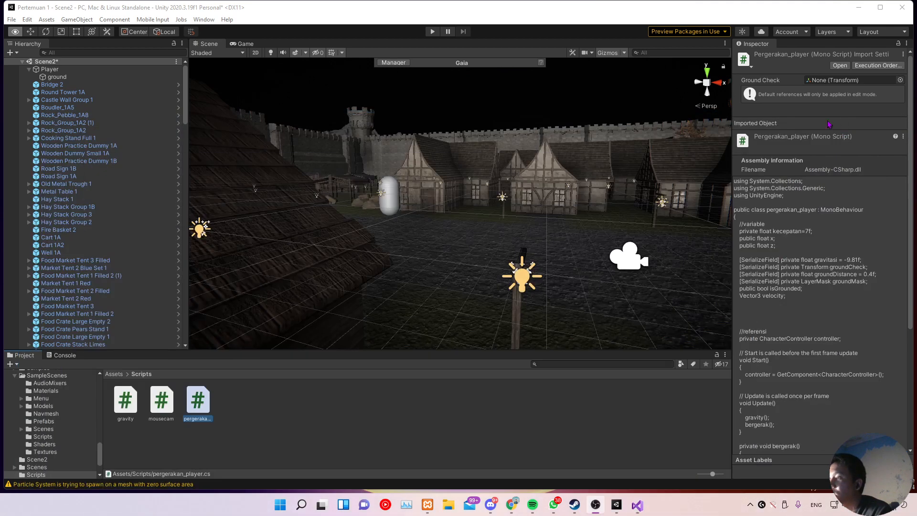
pyautogui.click(432, 31)
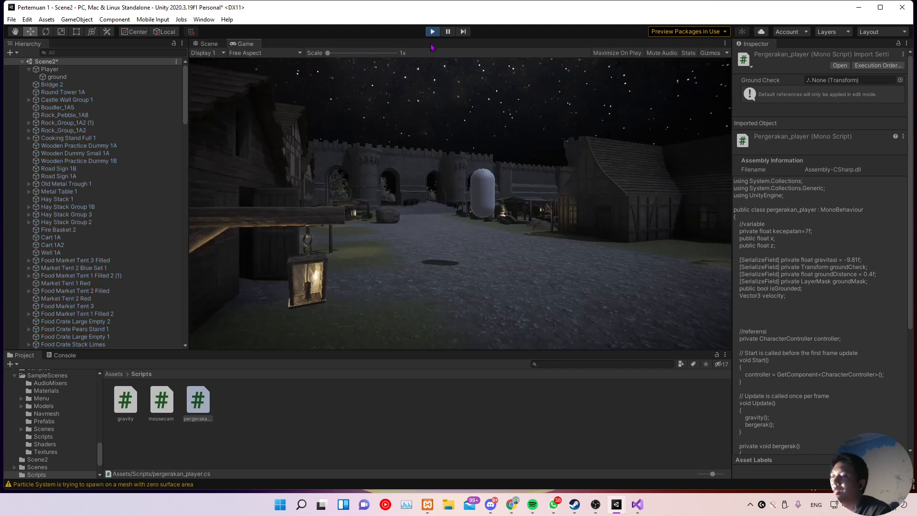
pyautogui.press('a')
pyautogui.press('s')
pyautogui.press('d')
pyautogui.press('a')
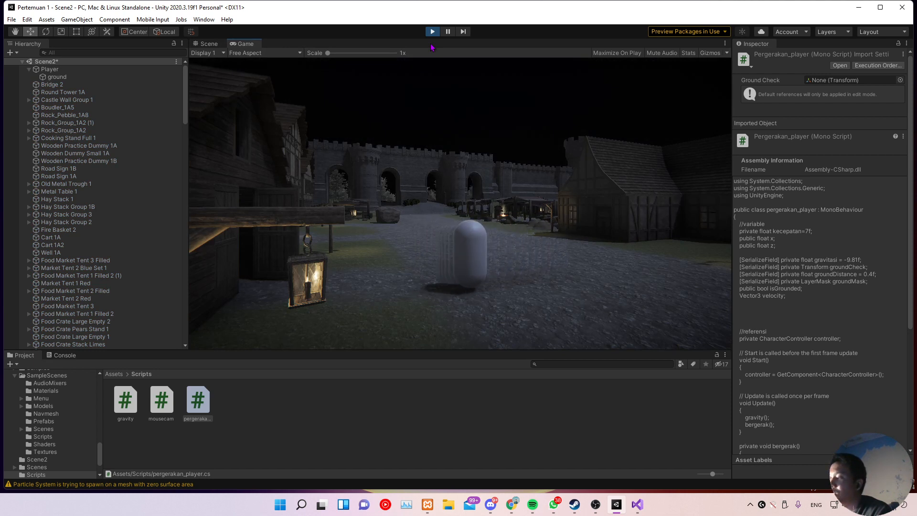
pyautogui.press('d')
pyautogui.press('s')
pyautogui.press('a')
pyautogui.press('w')
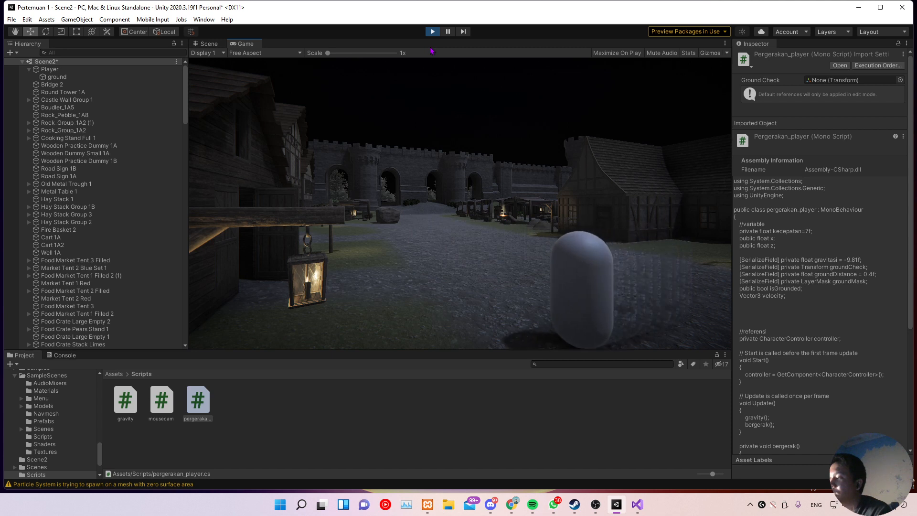
pyautogui.press('d')
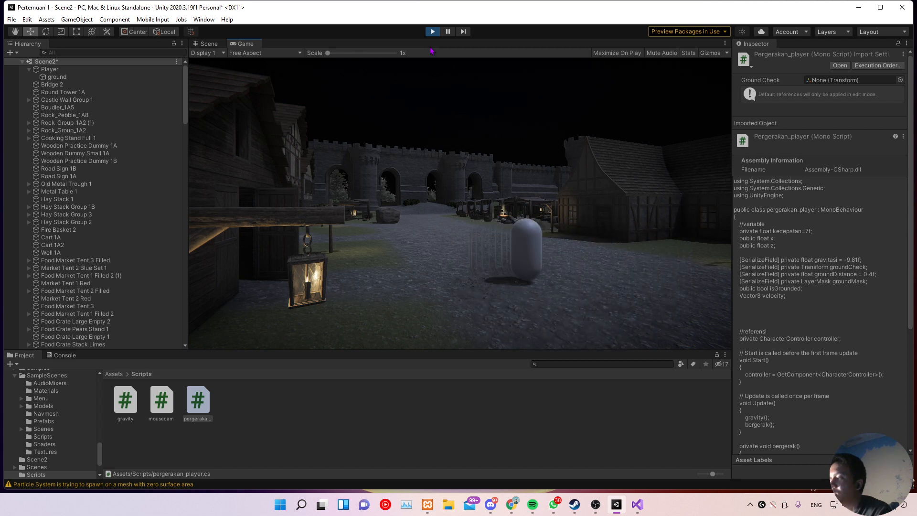
pyautogui.press('a')
pyautogui.press('d')
pyautogui.press('s')
pyautogui.press('d')
pyautogui.press('a')
pyautogui.press('w')
pyautogui.press('d')
pyautogui.press('d')
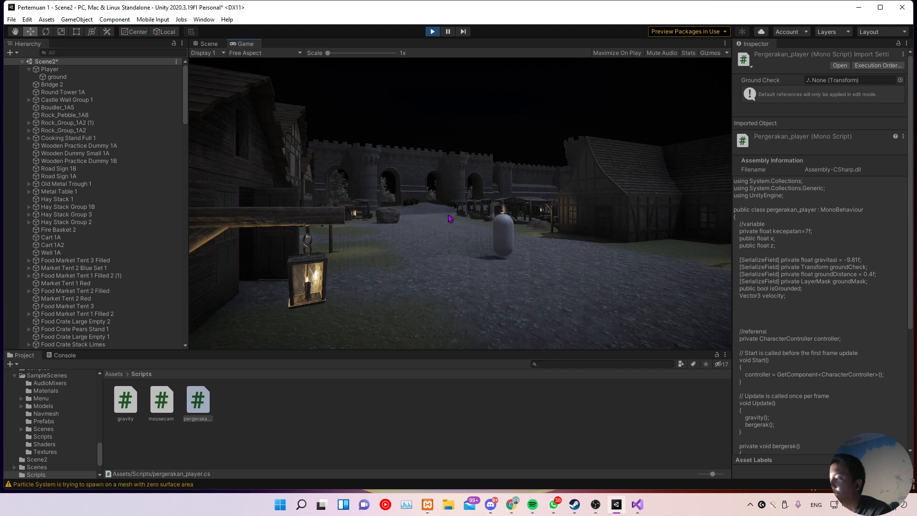
pyautogui.press('s')
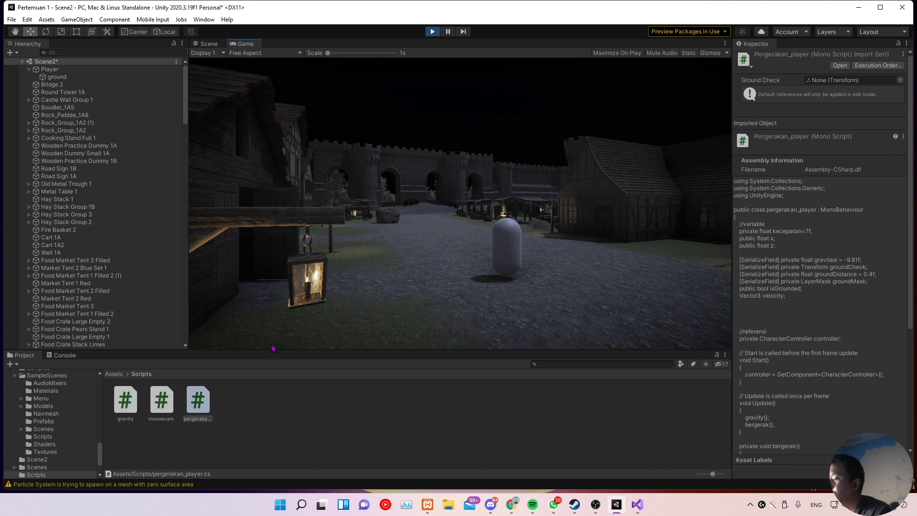
# Step: Compare the Player's Pergerakan_player component fields with the variable declarations in the Visual Studio script, moving the code window out of the way
pyautogui.click(67, 69)
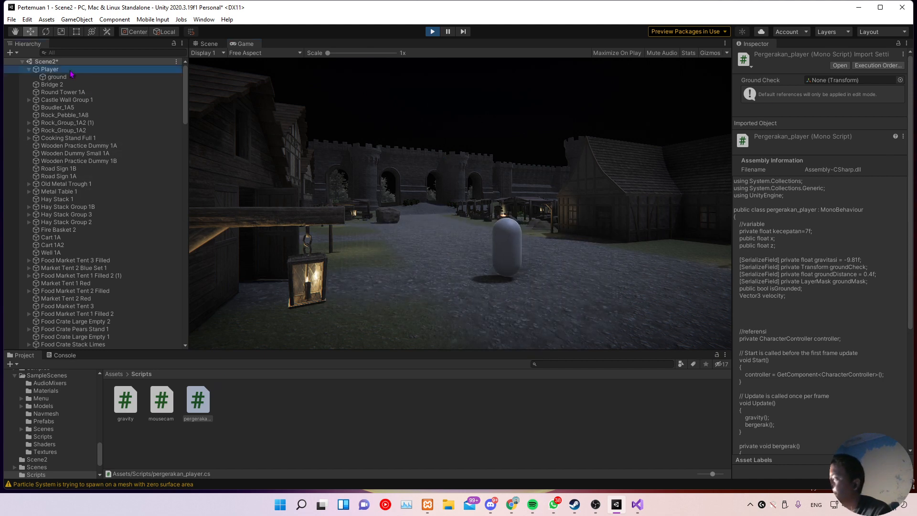
pyautogui.scroll(-5, 794, 328)
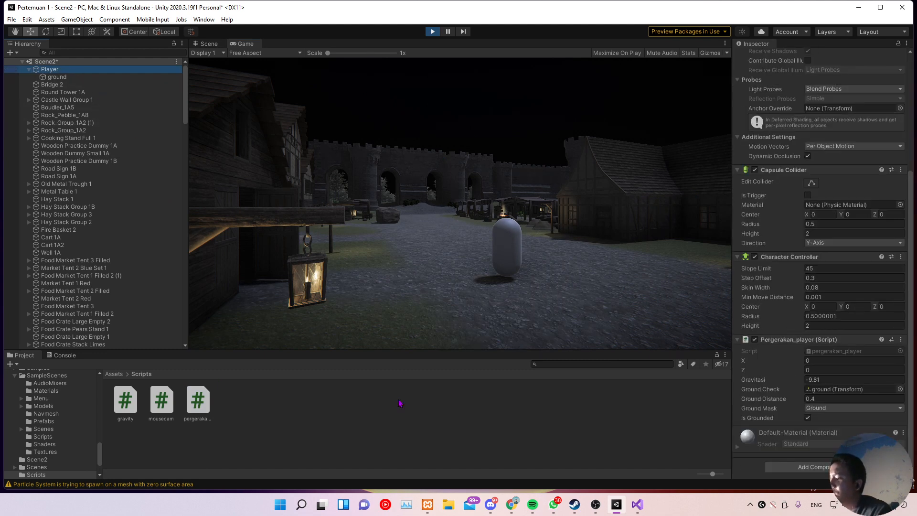
pyautogui.click(637, 504)
pyautogui.scroll(10, 166, 249)
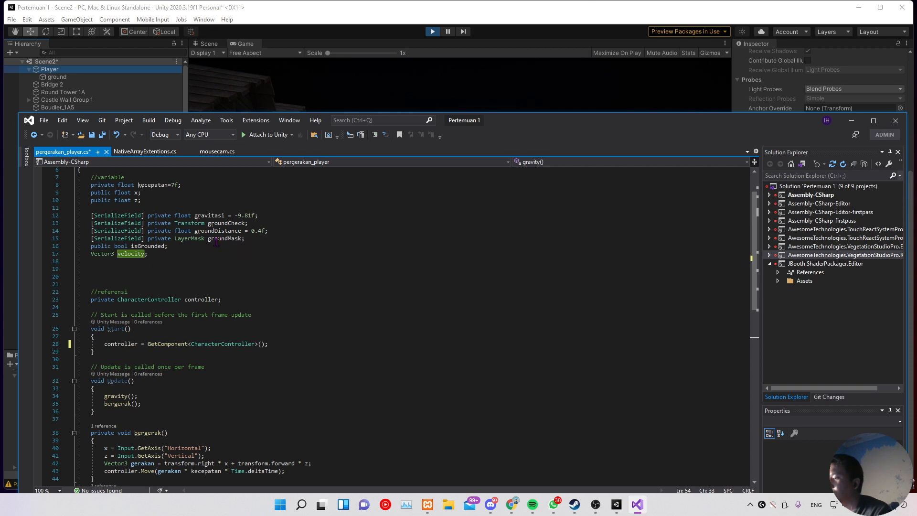
pyautogui.moveTo(557, 123); pyautogui.dragTo(0, 167)
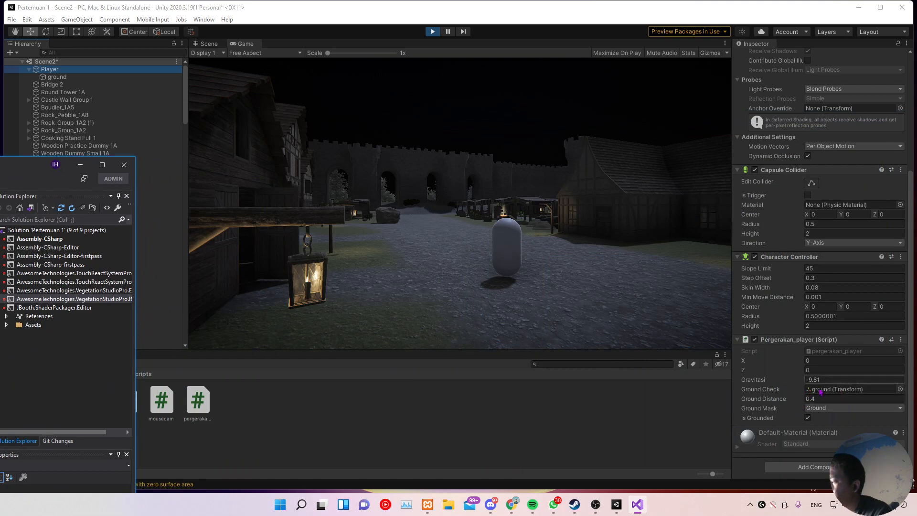
pyautogui.moveTo(2, 166); pyautogui.dragTo(0, 143)
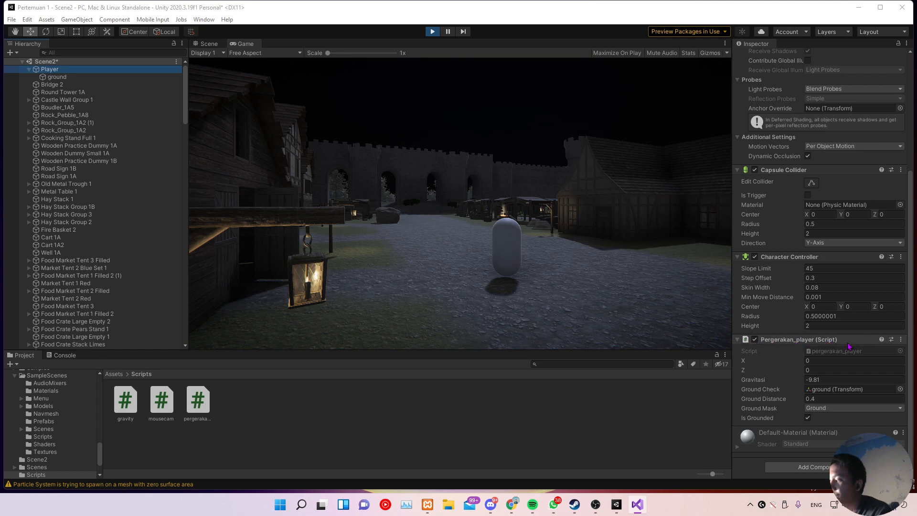
# Step: Examine the Player's Pergerakan_player component during play, including the Gravitasi value and the ground check settings
pyautogui.click(196, 406)
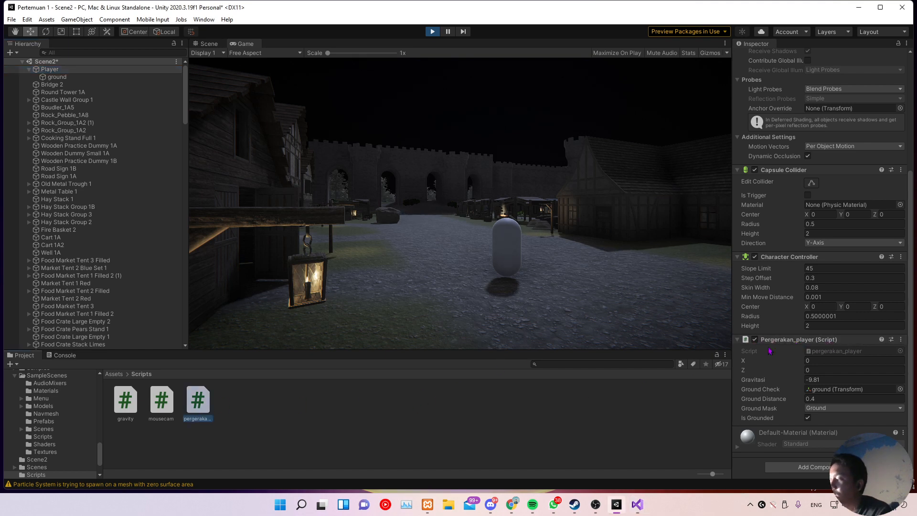
pyautogui.click(49, 70)
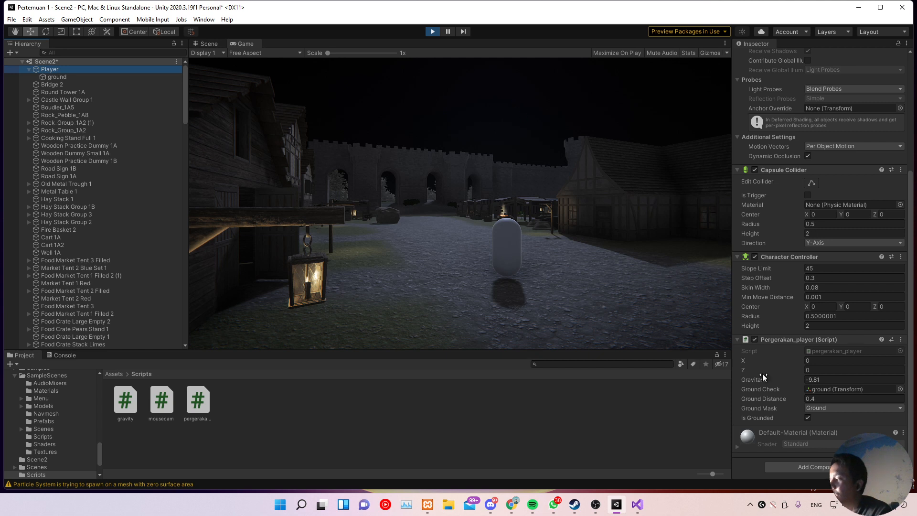
pyautogui.click(806, 379)
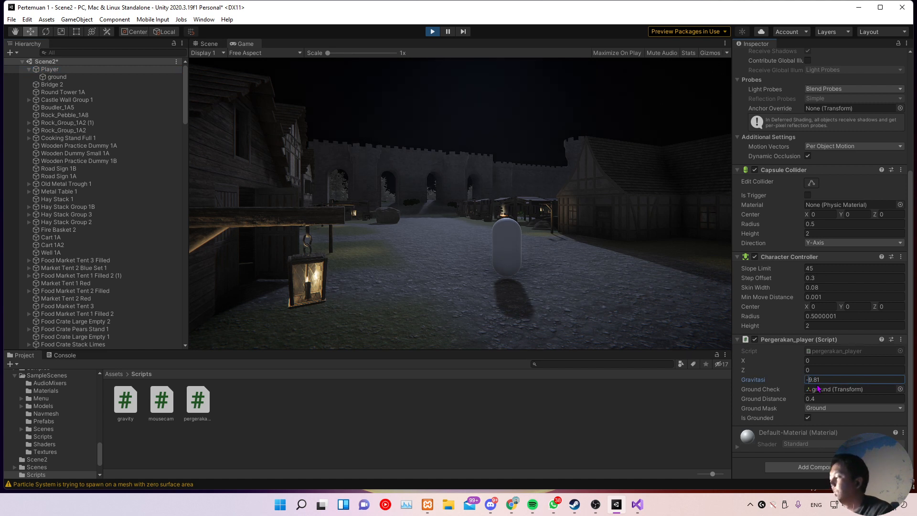
pyautogui.click(656, 431)
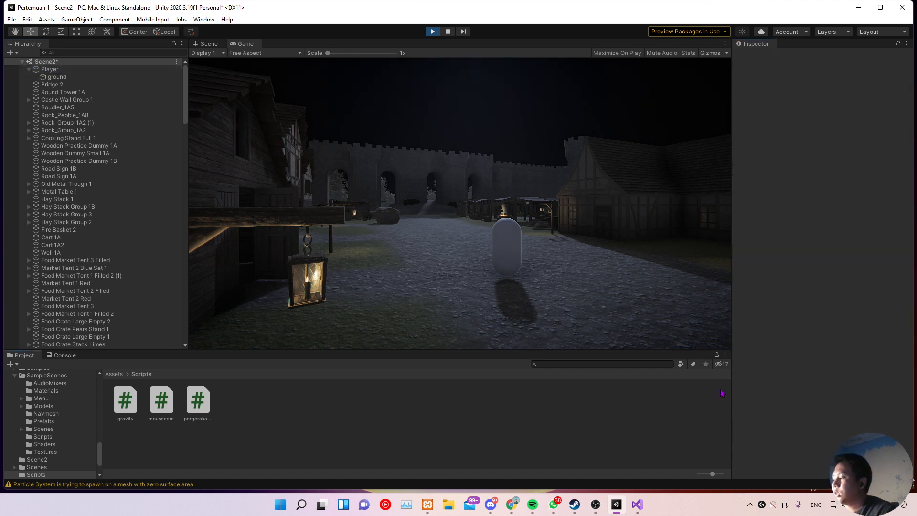
pyautogui.click(88, 76)
pyautogui.click(89, 71)
pyautogui.scroll(-5, 809, 448)
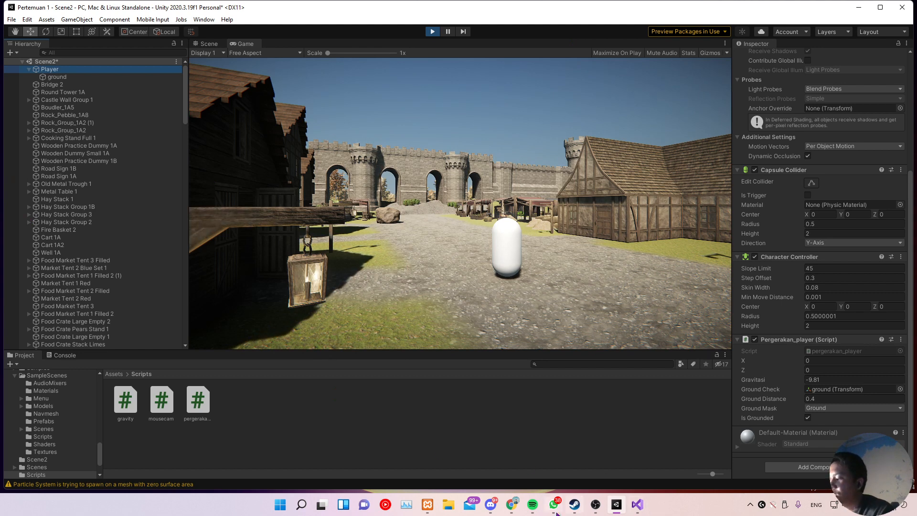
pyautogui.moveTo(516, 492)
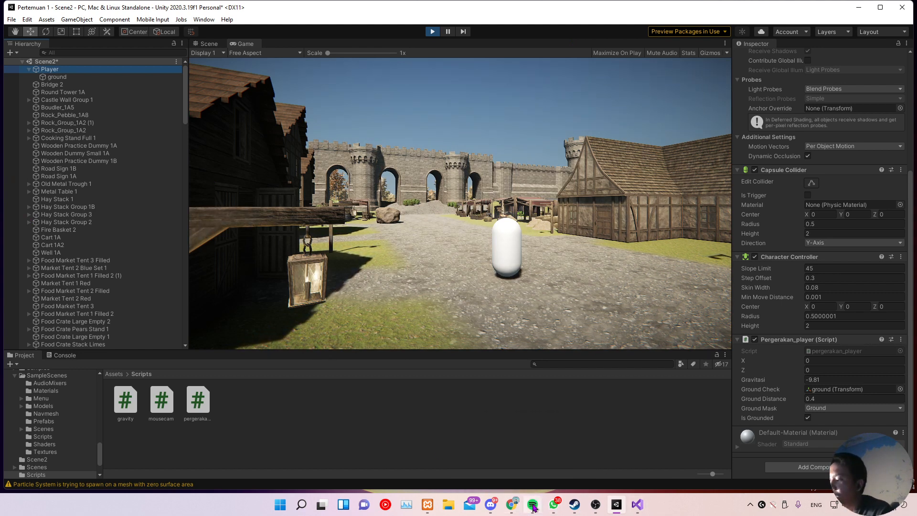
pyautogui.click(512, 506)
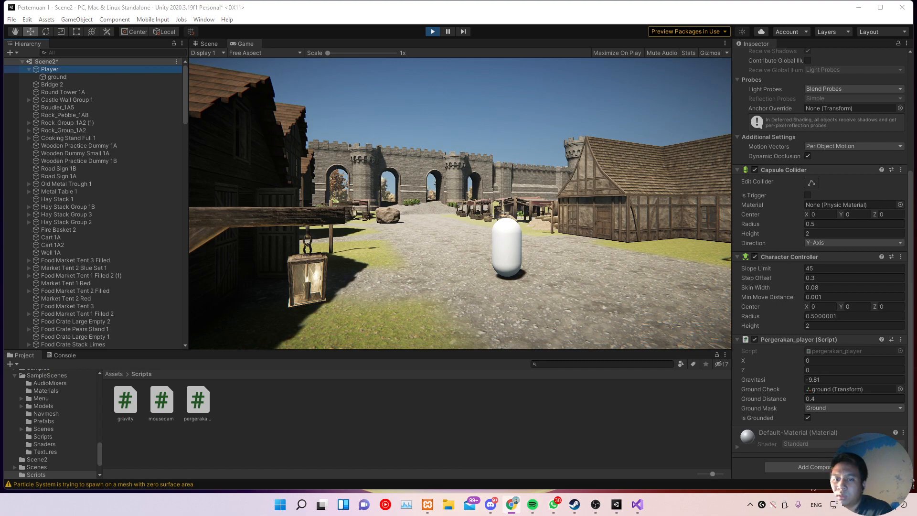
pyautogui.hotkey('alt', 'Tab')
pyautogui.hotkey('alt', 'Tab')
pyautogui.hotkey('alt', 'Tab')
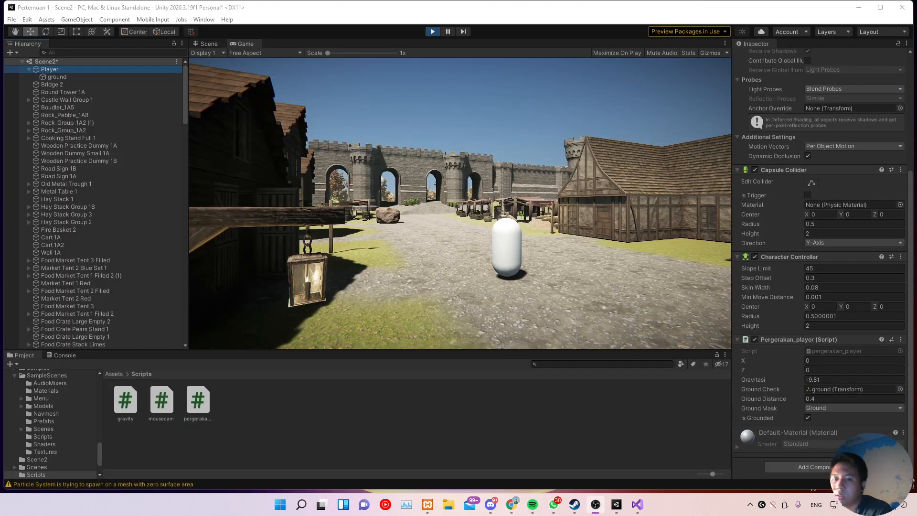